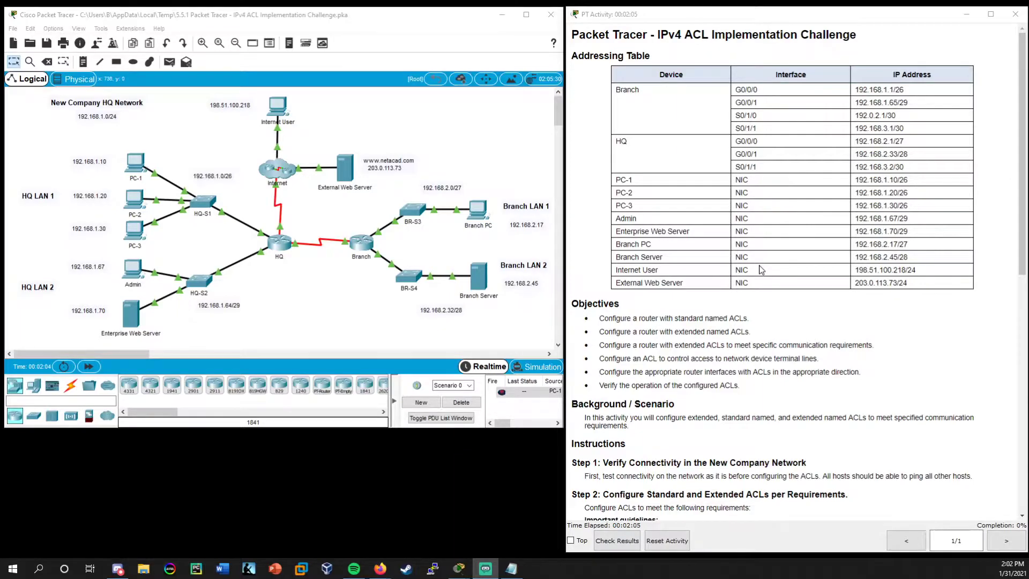
Step: Skim the activity instructions for the requirements of ACLs 1 to 4 in the standard and extended ACL configuration step
scroll(787, 358, down, 4)
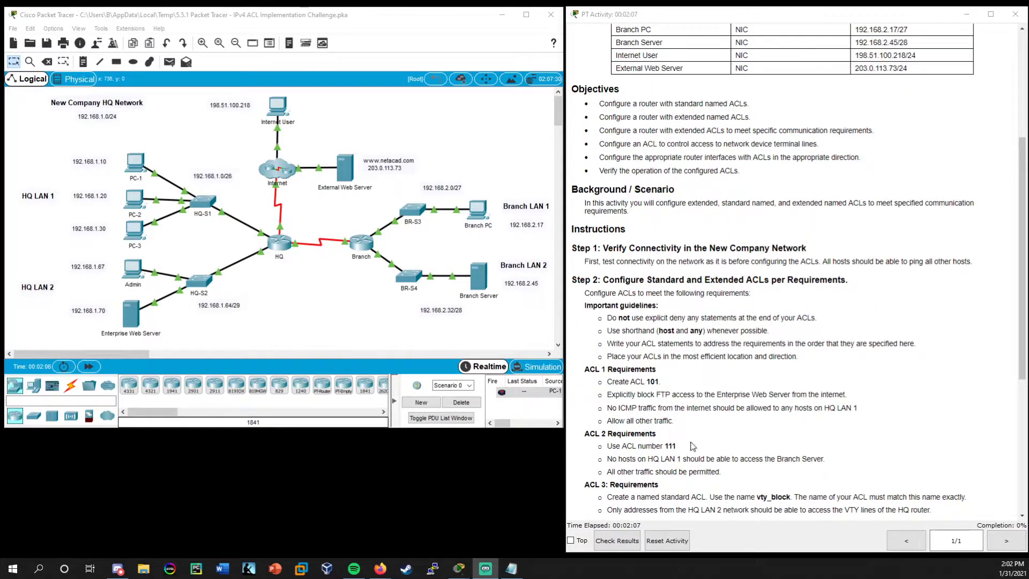
scroll(708, 442, down, 2)
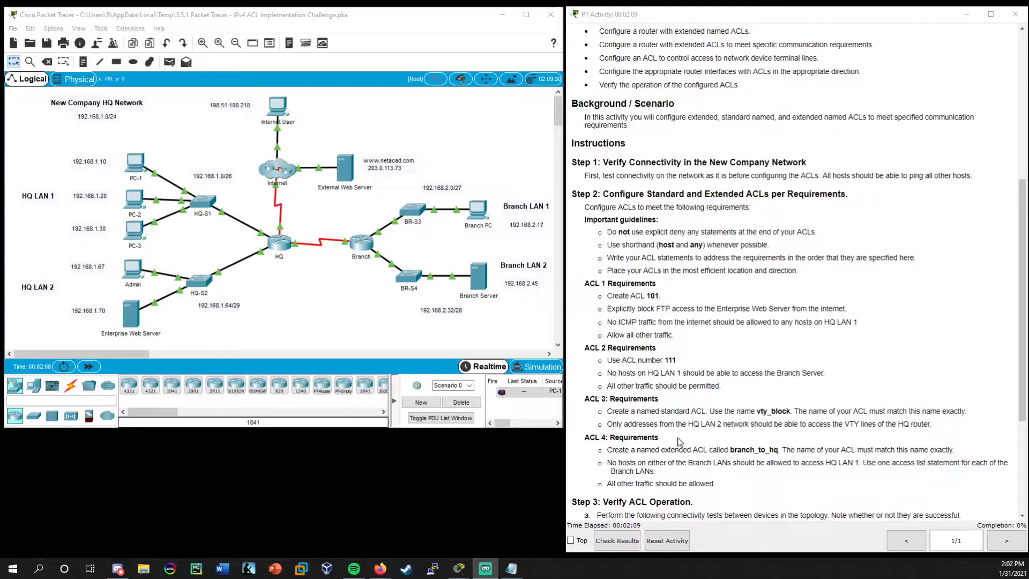
drag(664, 441, 576, 439)
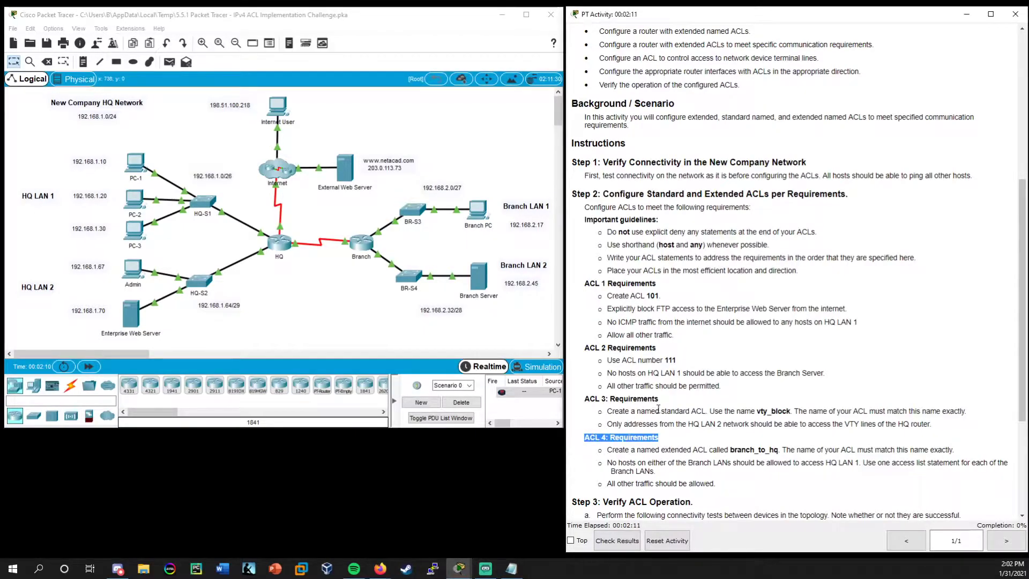
drag(658, 409, 577, 404)
click(663, 348)
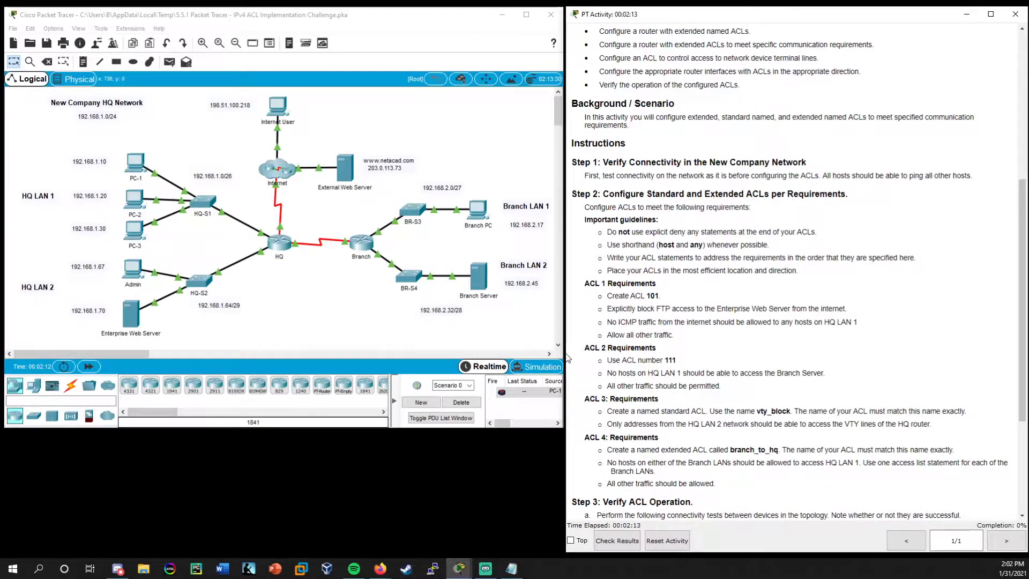
drag(937, 424, 630, 419)
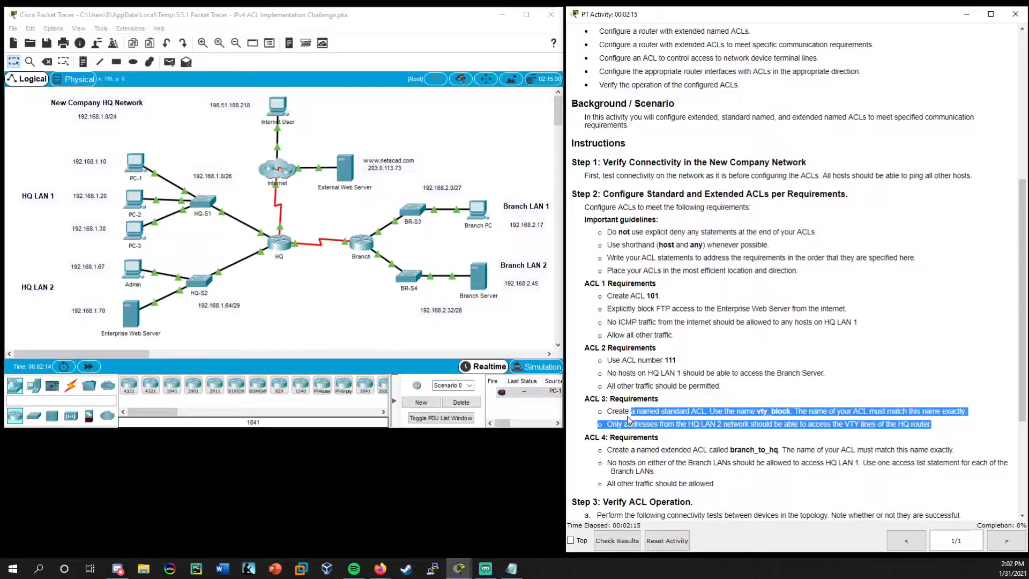
click(639, 414)
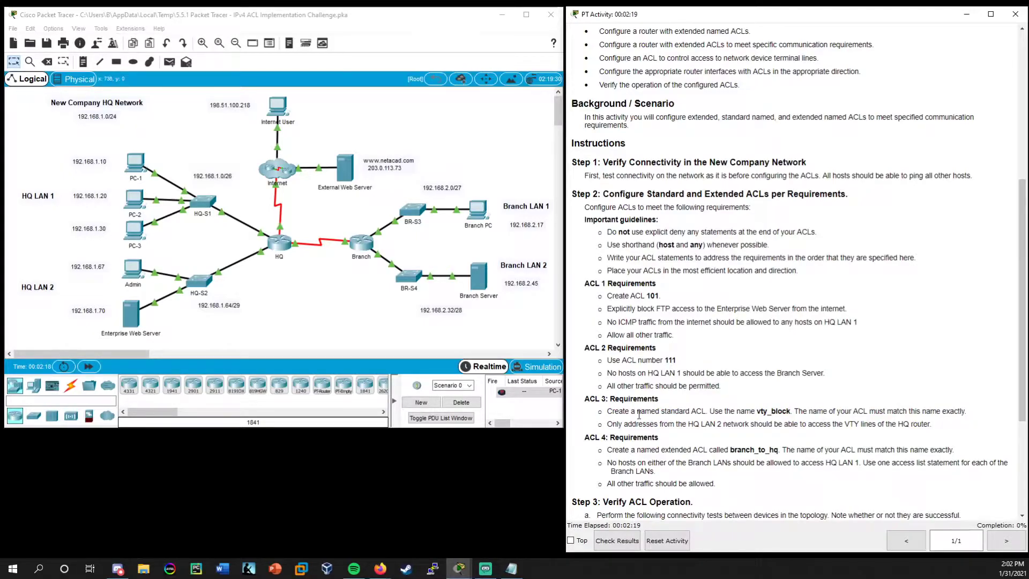
scroll(639, 414, up, 3)
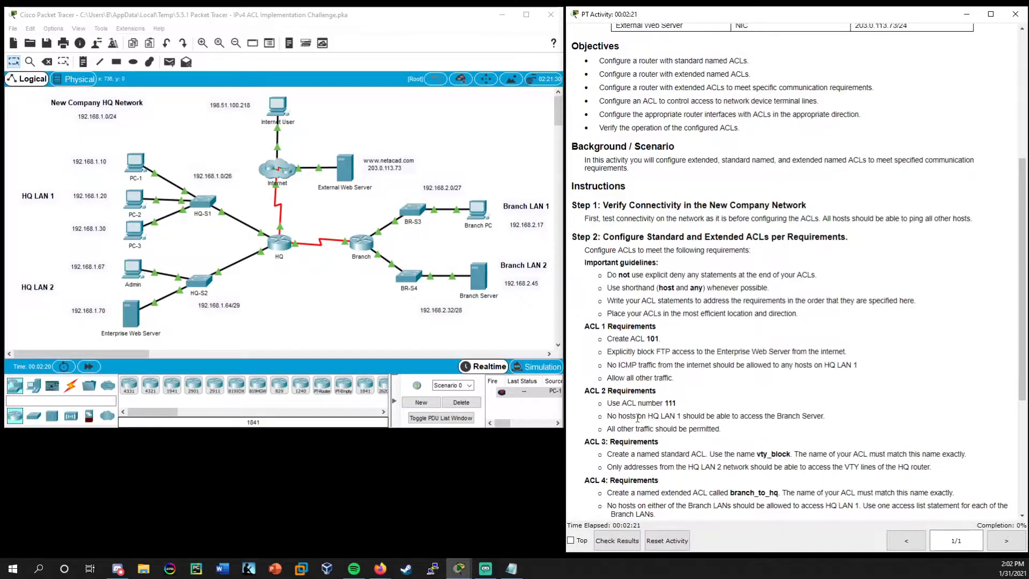
scroll(637, 420, down, 1)
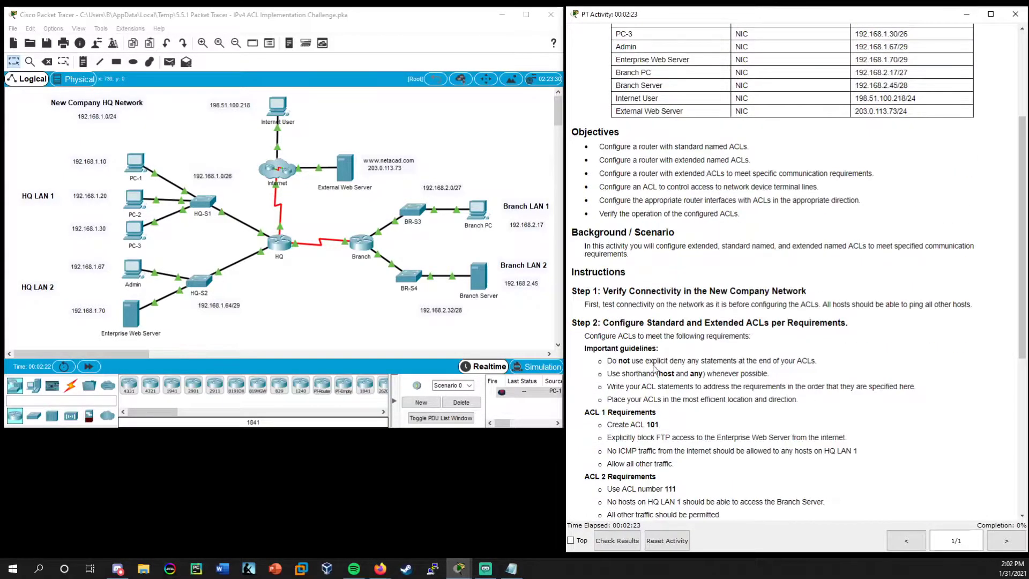
drag(647, 322, 745, 325)
click(733, 351)
Step: Examine the HQ router's interfaces and addresses in the addressing table against the network topology
scroll(733, 350, up, 3)
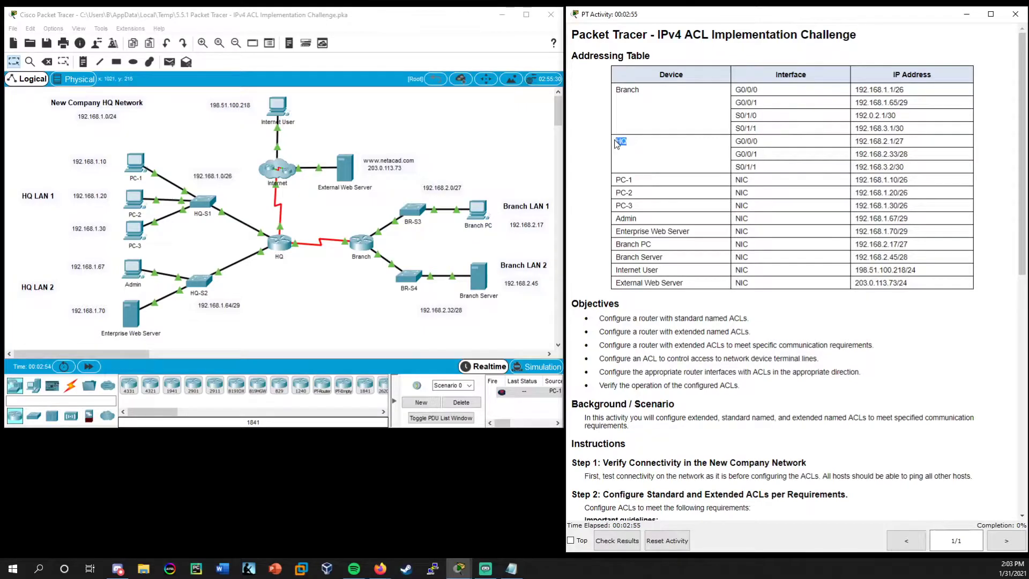
drag(734, 140, 767, 170)
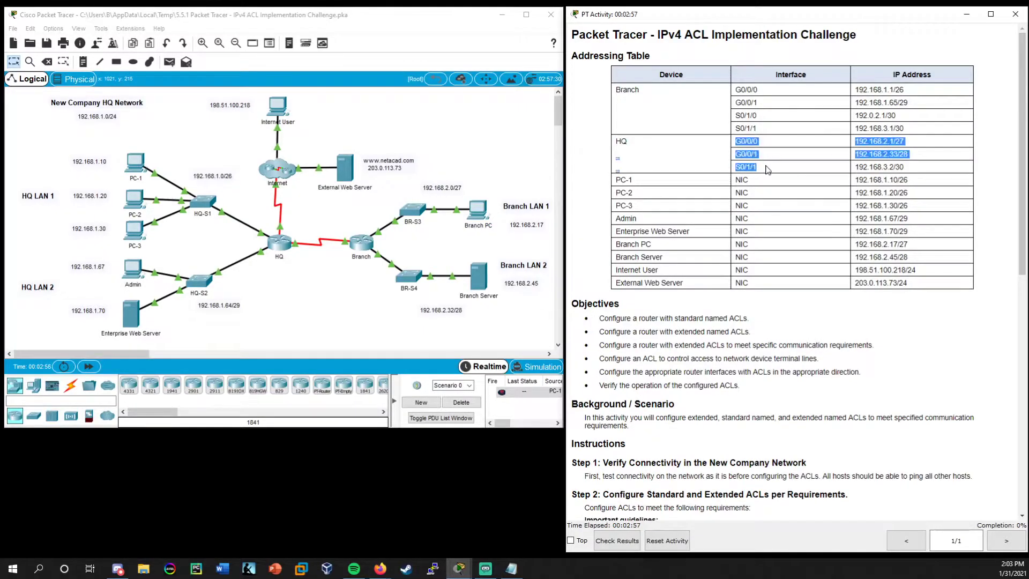
click(768, 171)
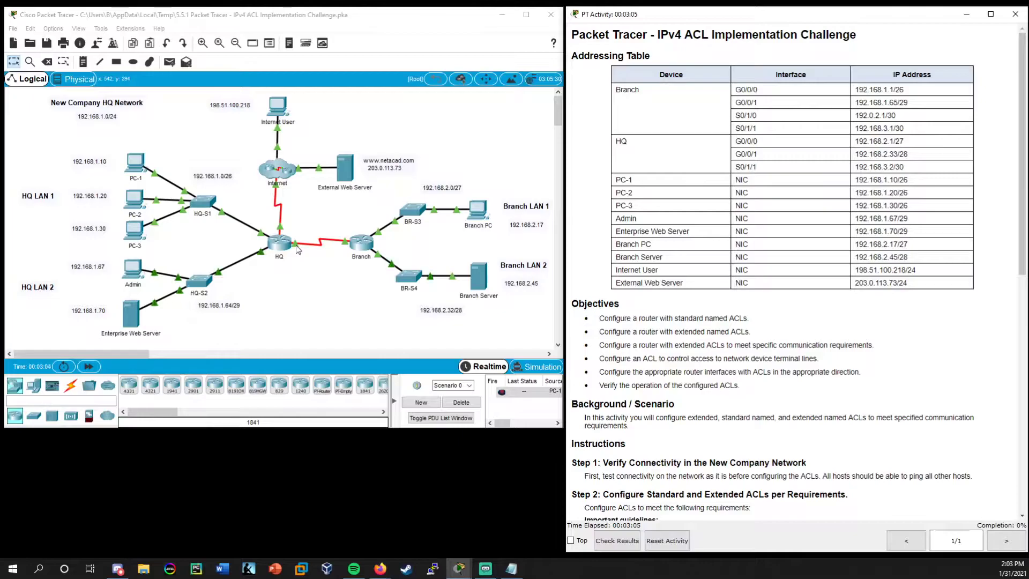
scroll(767, 341, down, 3)
scroll(767, 228, up, 3)
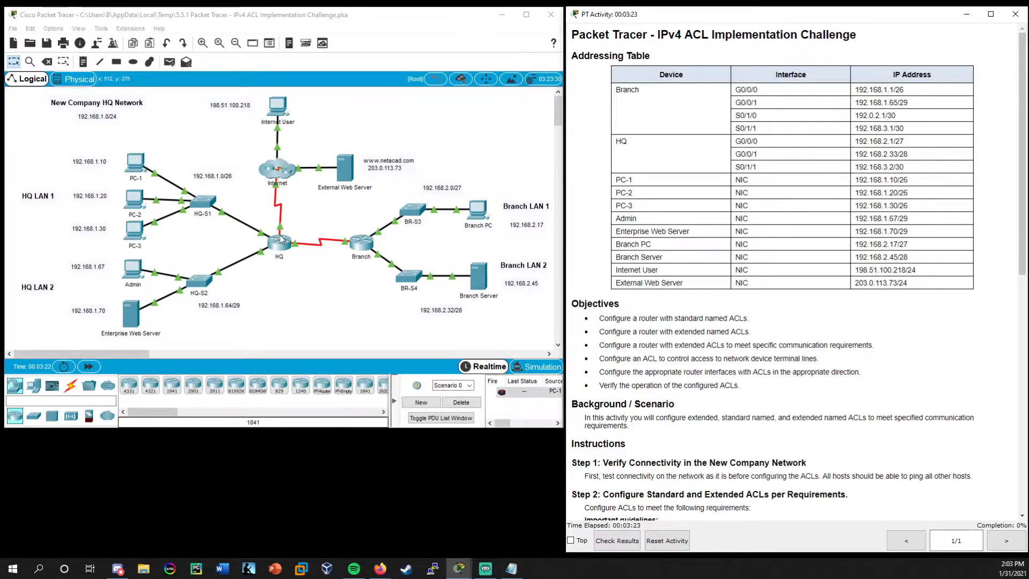
scroll(696, 472, down, 2)
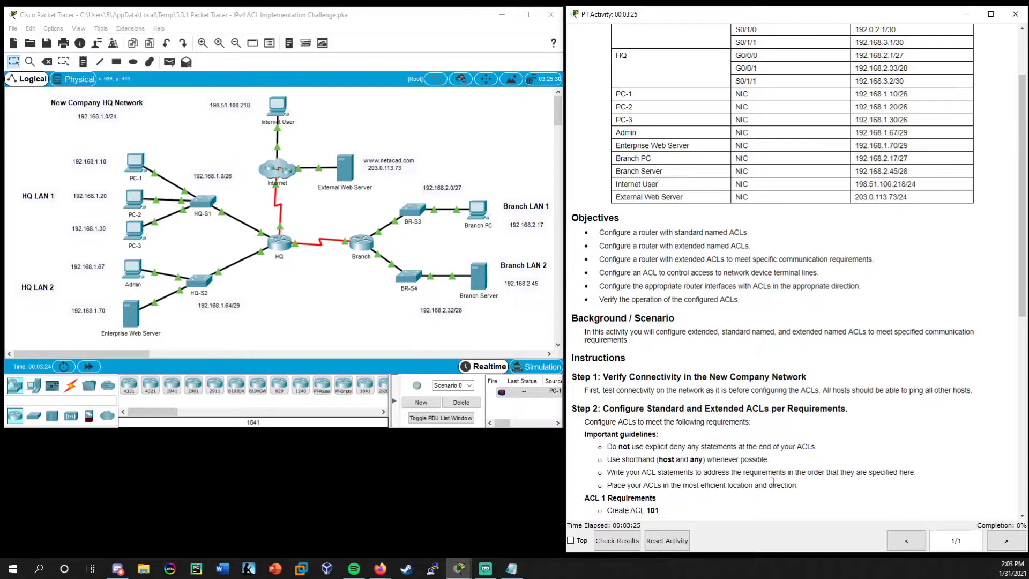
scroll(771, 482, up, 2)
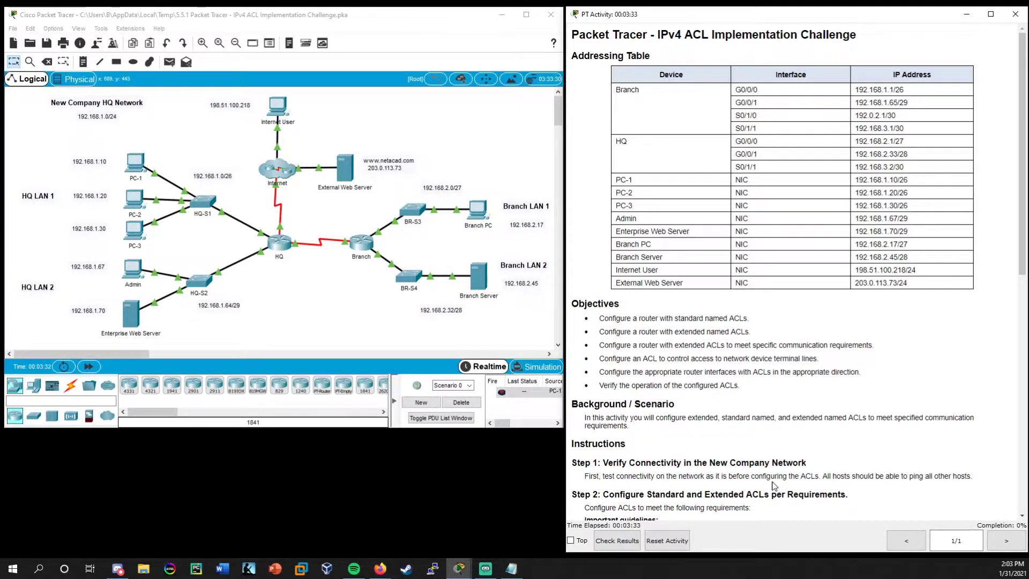
Step: Read the activity objectives on standard and extended named ACLs and on controlling access to network device terminal lines
scroll(783, 304, down, 2)
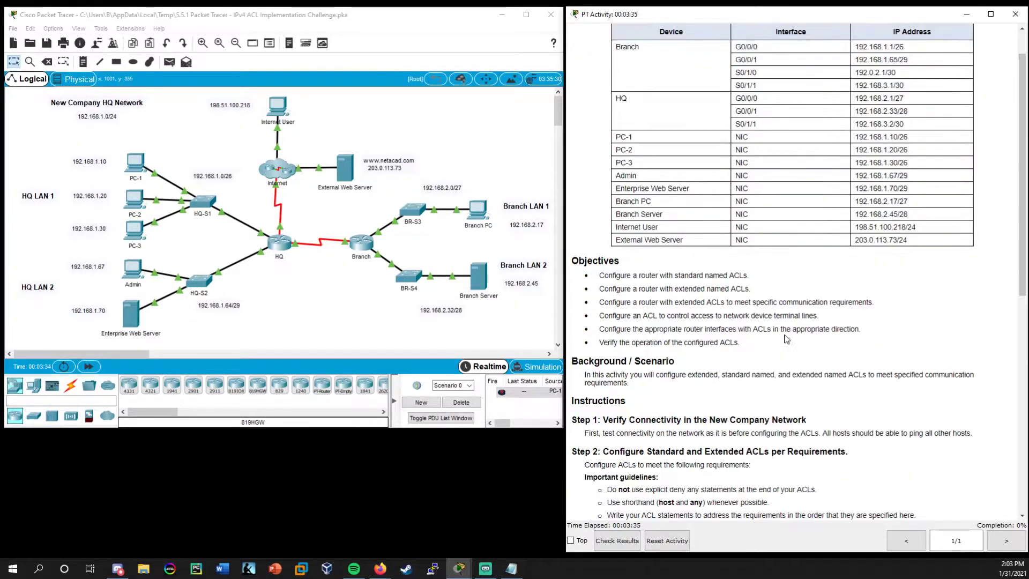
scroll(769, 326, down, 2)
mouse_move(599, 189)
mouse_down()
mouse_move(750, 191)
mouse_move(744, 204)
mouse_move(593, 203)
mouse_up()
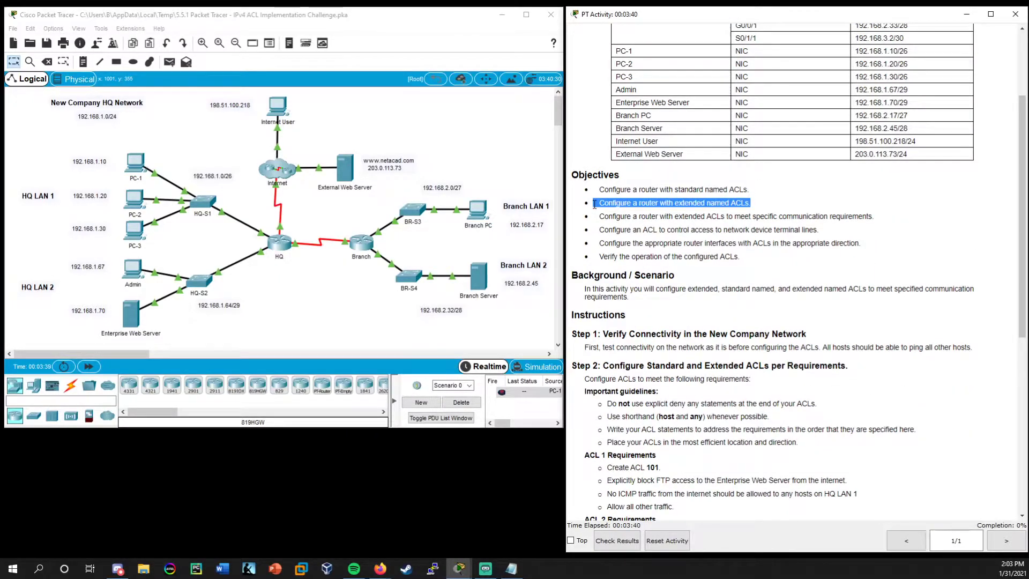
click(690, 204)
drag(703, 191, 673, 191)
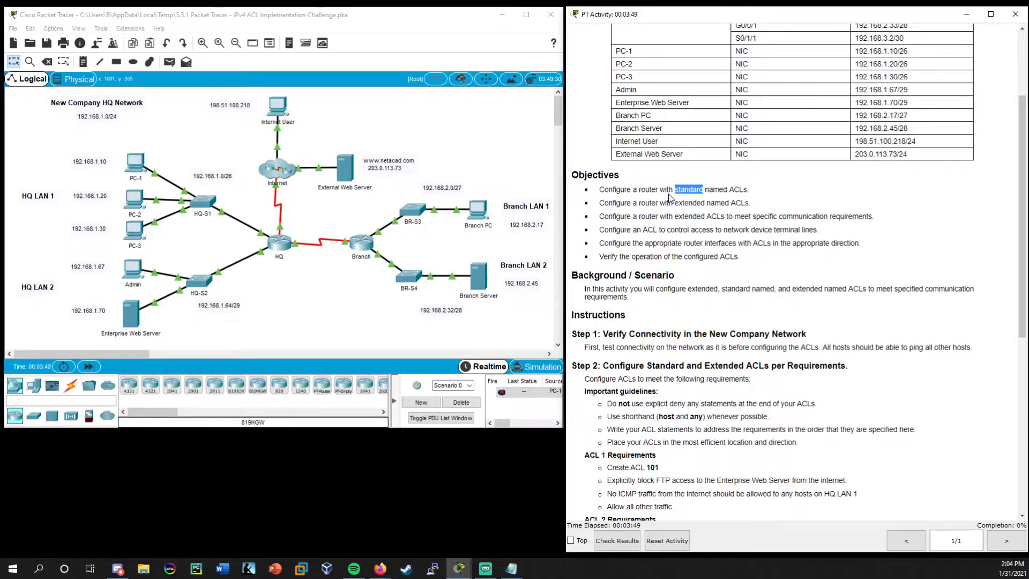
drag(674, 202, 698, 206)
click(687, 206)
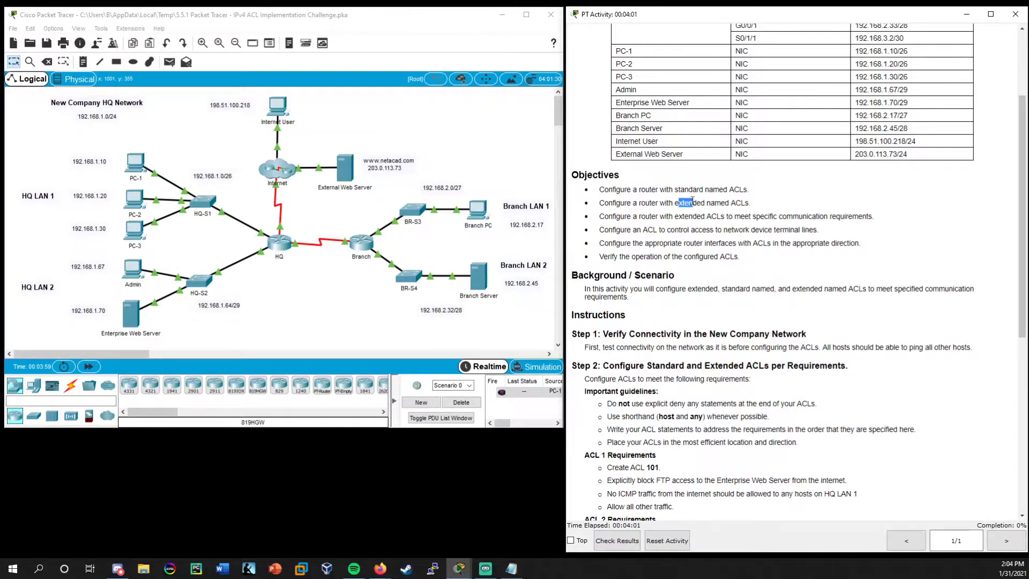
mouse_move(692, 203)
mouse_down()
mouse_move(662, 189)
mouse_move(693, 203)
mouse_up()
drag(674, 230, 824, 232)
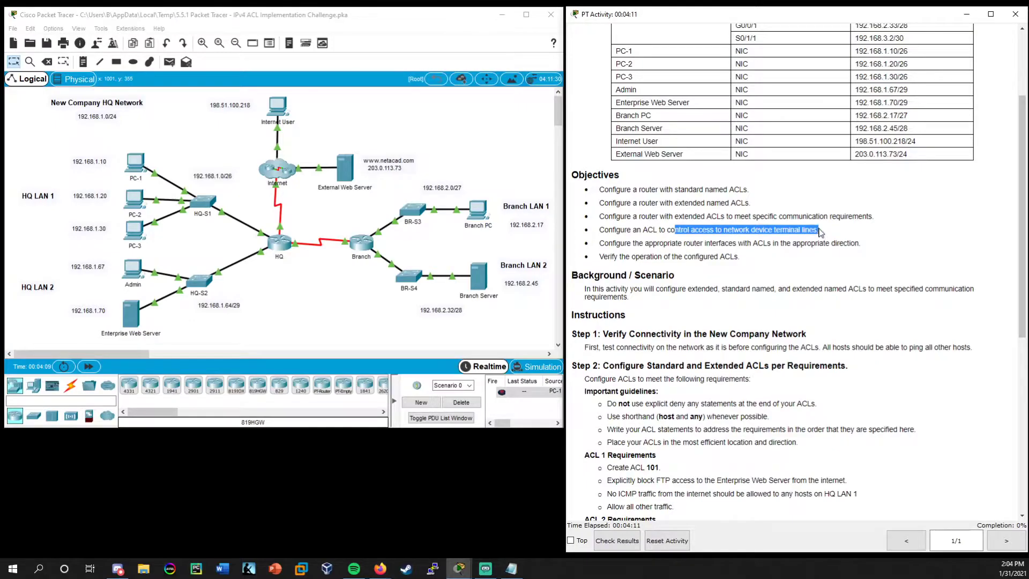
click(819, 232)
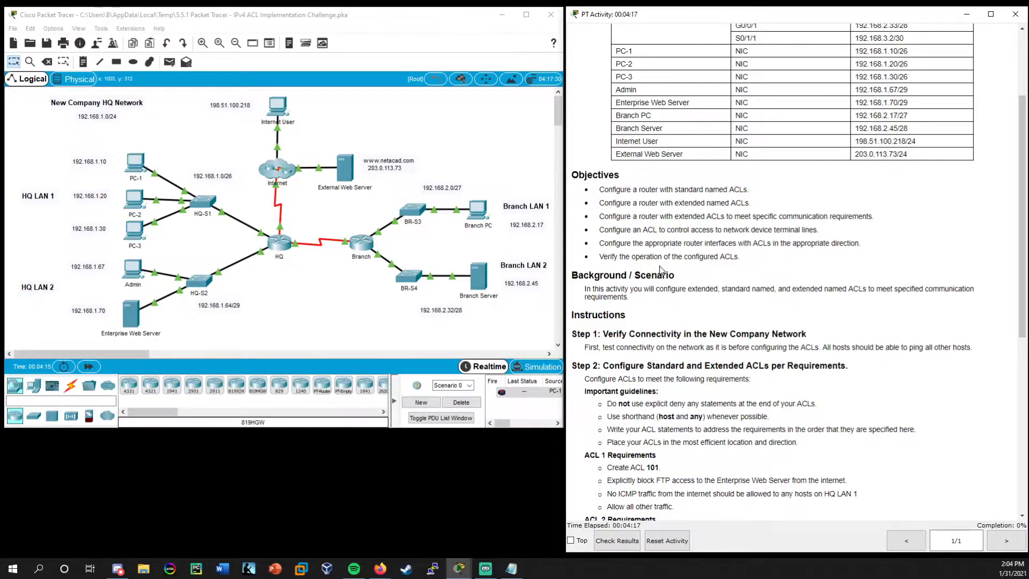
Step: Read the important guidelines for the ACLs, focusing on the rule about explicit deny any statements
scroll(728, 266, down, 4)
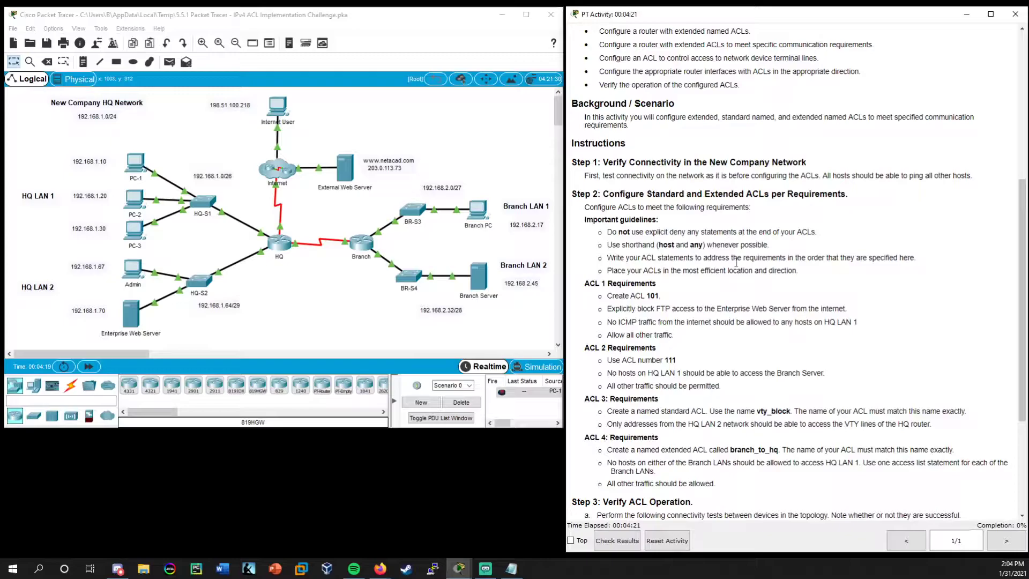
drag(800, 271, 580, 226)
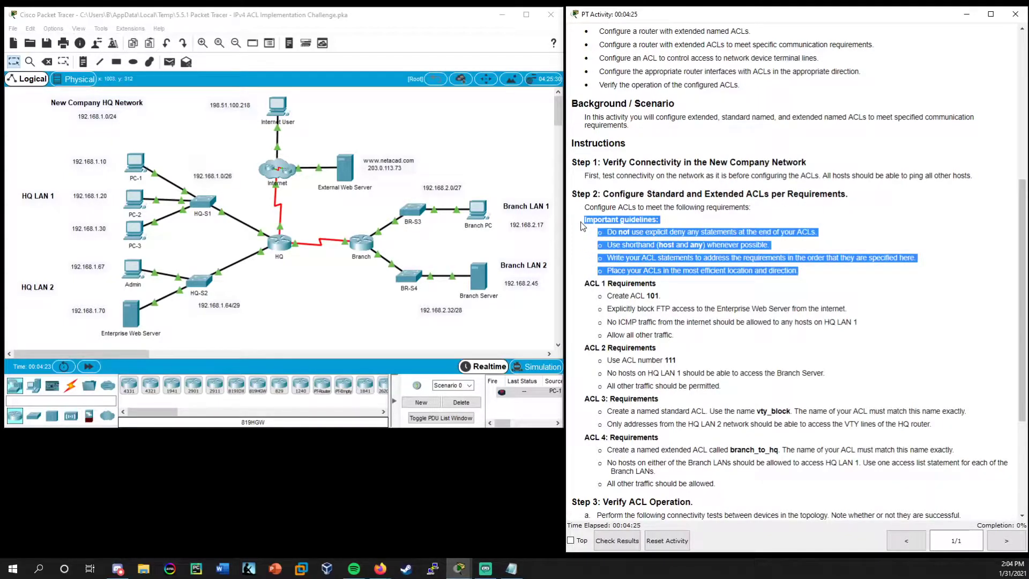
click(636, 242)
drag(607, 232, 732, 232)
click(681, 230)
click(751, 233)
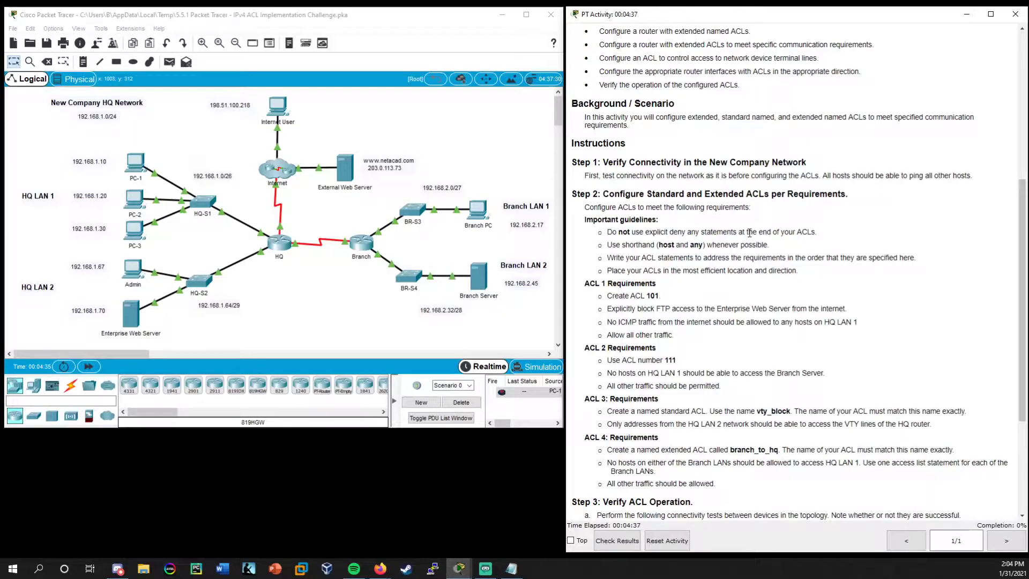
drag(818, 231, 609, 232)
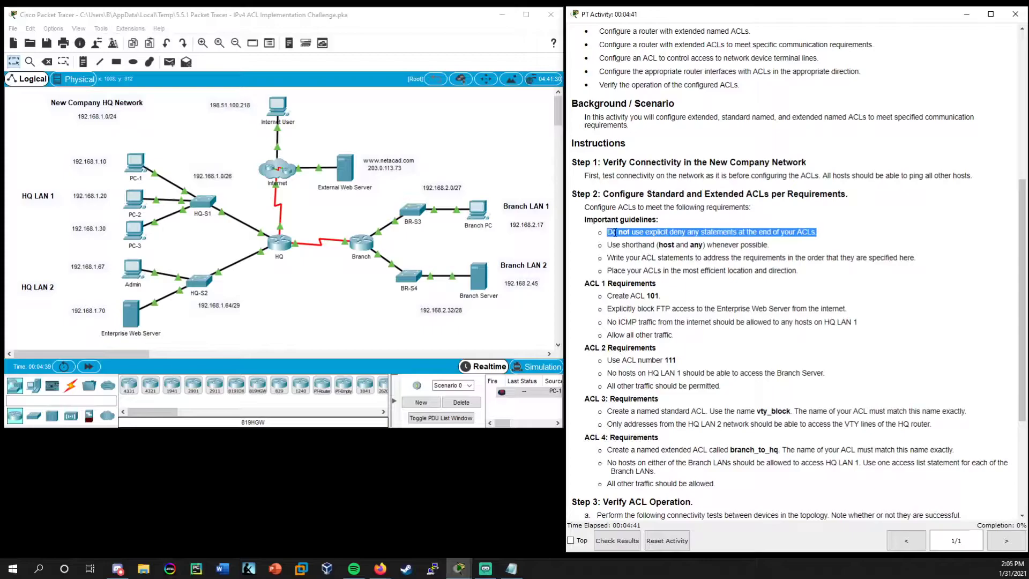
click(645, 231)
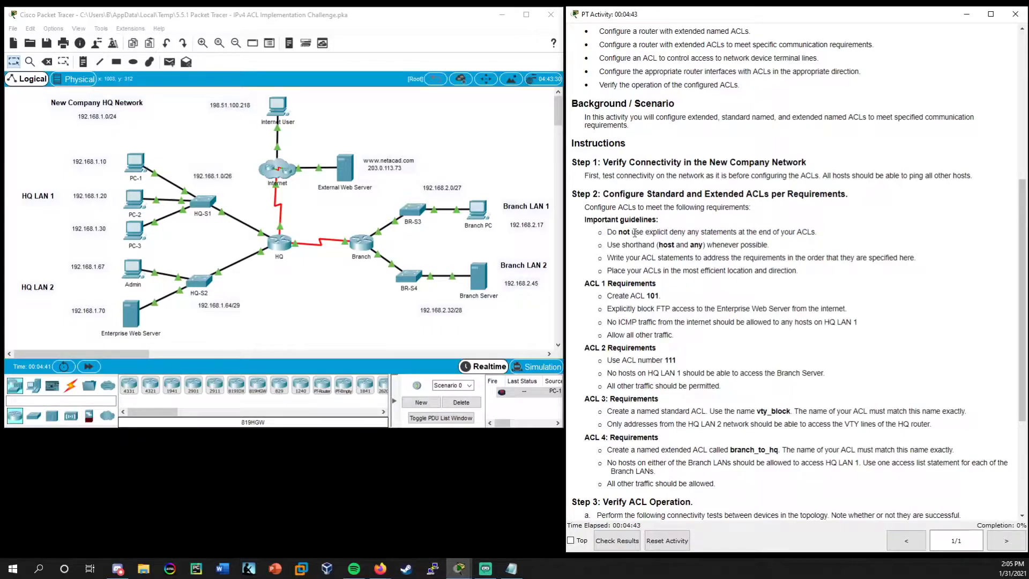
drag(633, 232, 692, 232)
click(691, 232)
Step: Read the guideline on the host and any shorthand and check the Enterprise Web Server's address label in the topology
drag(609, 246, 774, 247)
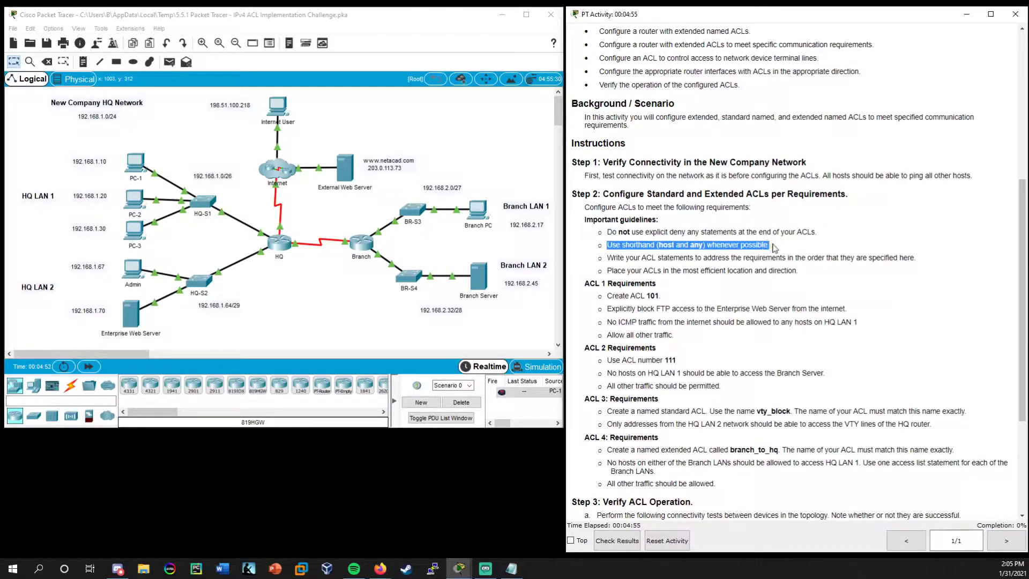
double_click(666, 246)
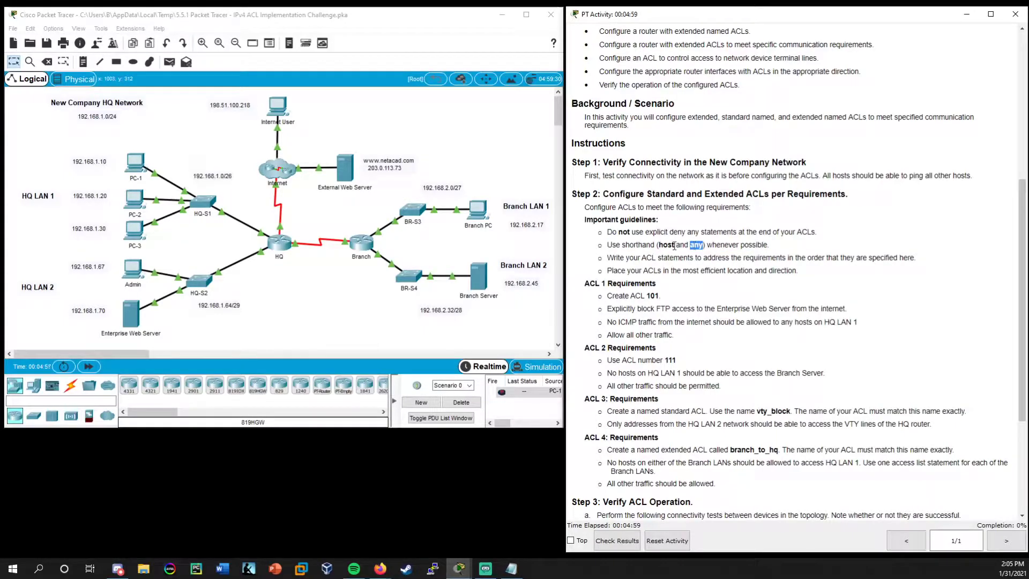
click(669, 245)
triple_click(667, 242)
click(667, 246)
click(83, 312)
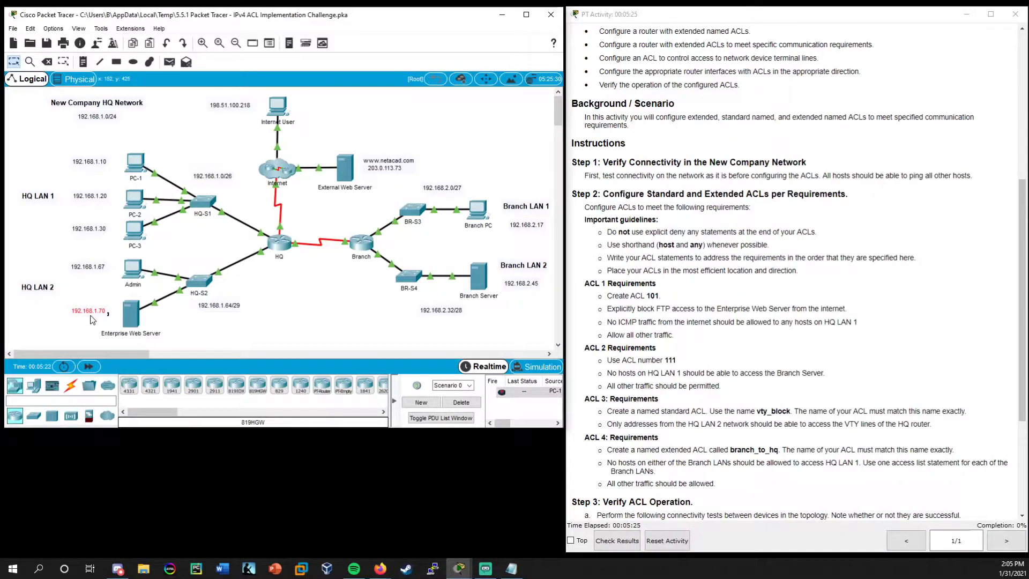
click(96, 325)
click(670, 245)
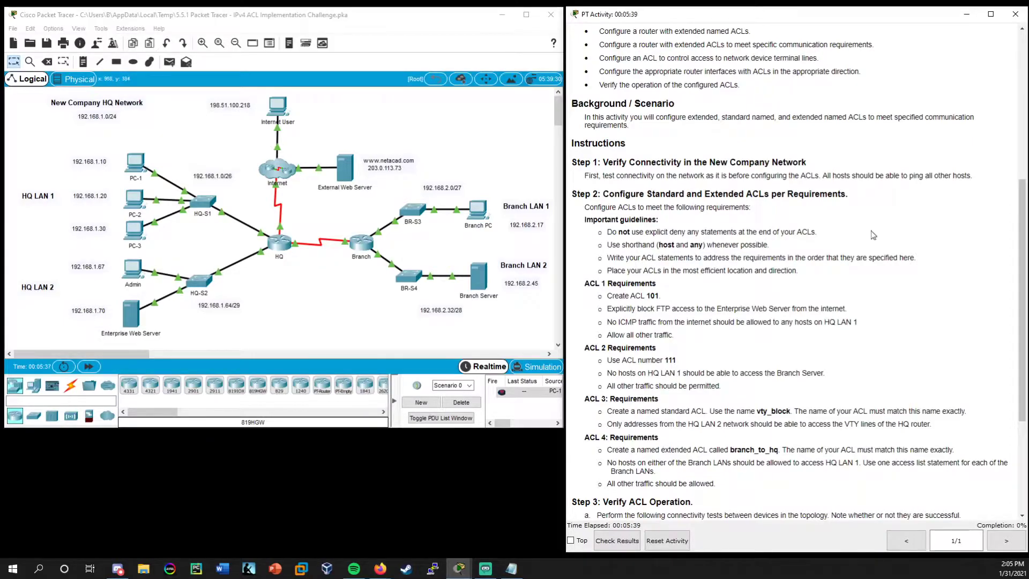
Step: Read the guidelines on ACL statement order and placement together with the ACL 1 requirements
drag(612, 246, 907, 256)
click(770, 250)
click(664, 260)
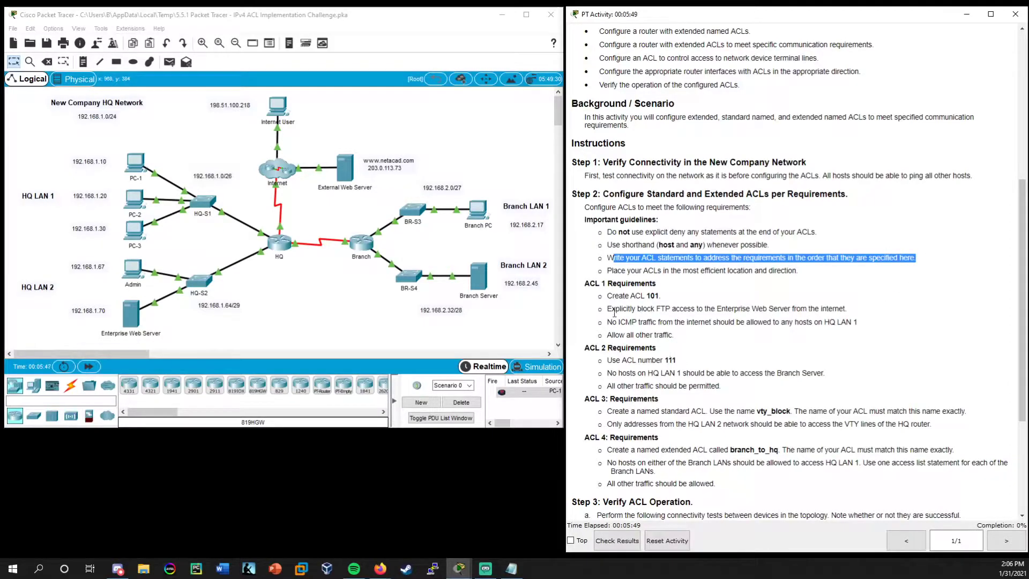
drag(609, 309, 824, 312)
drag(608, 322, 857, 323)
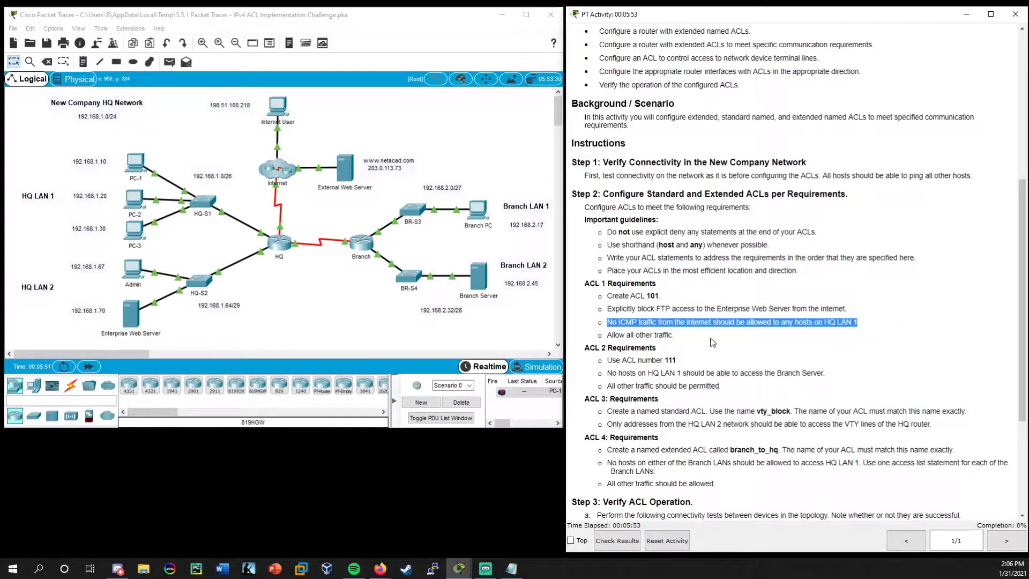
drag(601, 336, 683, 343)
click(684, 343)
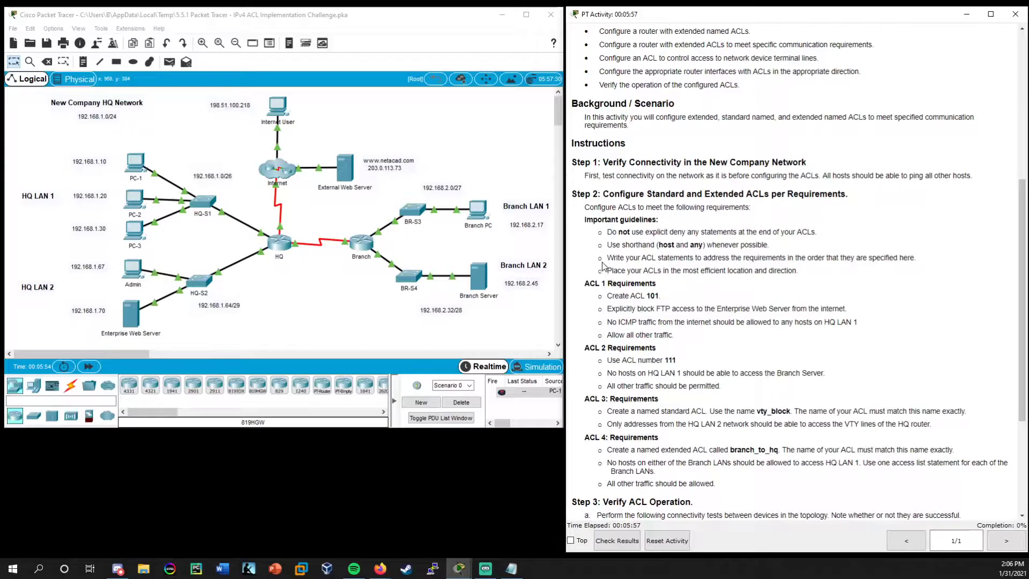
drag(603, 266, 665, 270)
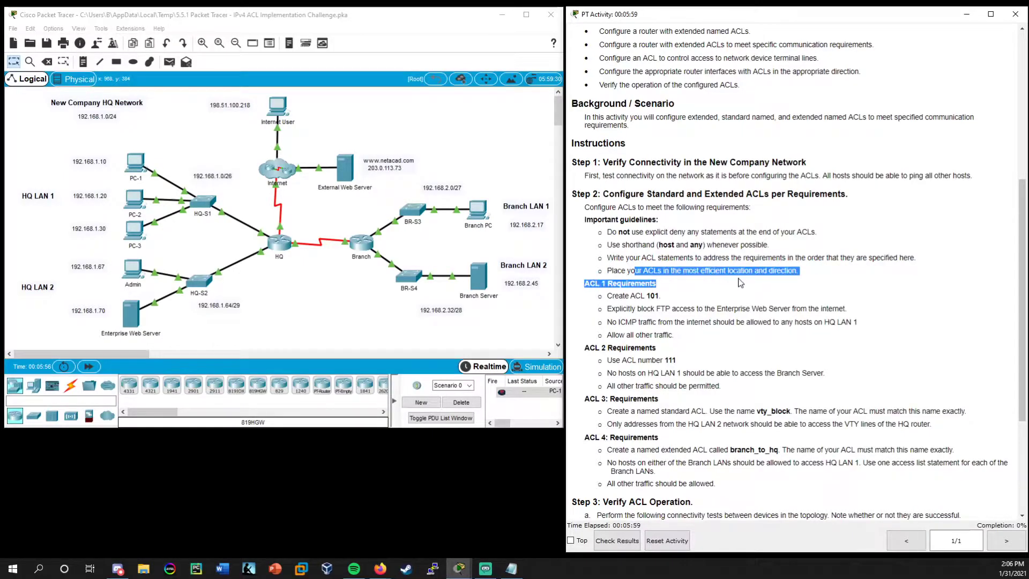
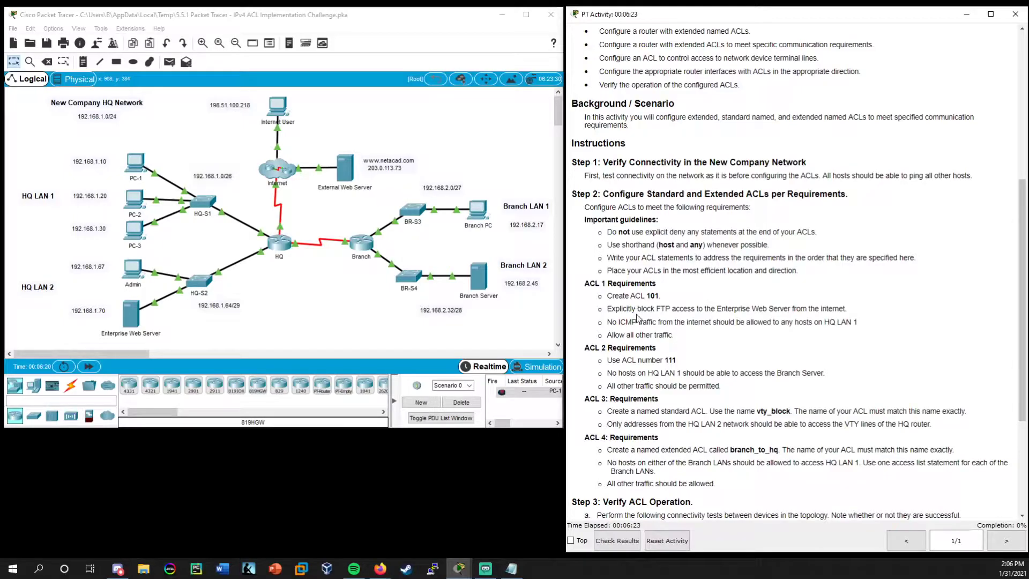
drag(656, 284, 573, 289)
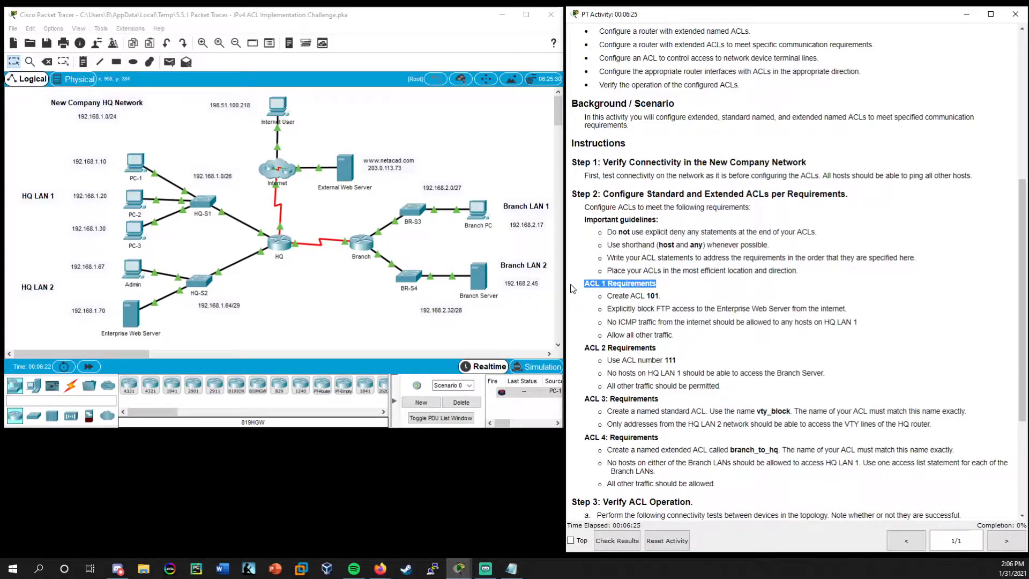
Step: Read the ACL 1 requirements on the list number 101 and on blocking FTP access to the Enterprise Web Server
drag(664, 298, 605, 295)
click(659, 299)
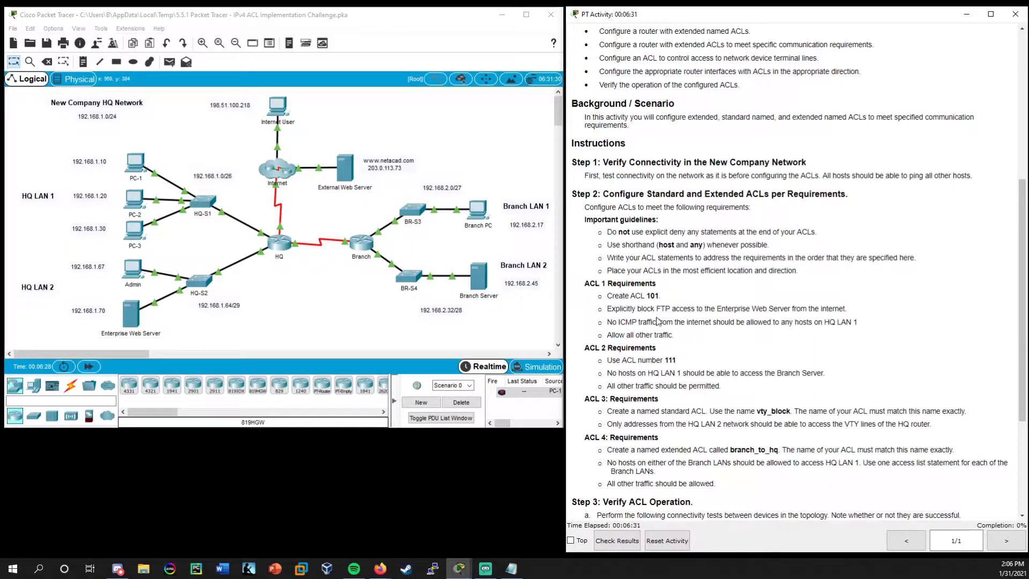
drag(607, 309, 858, 318)
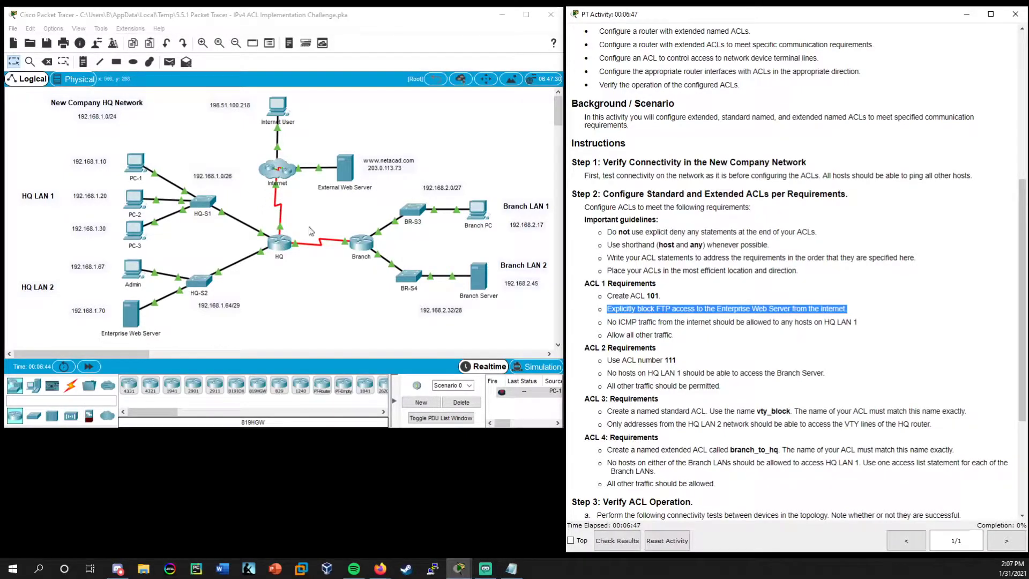
drag(677, 296, 647, 296)
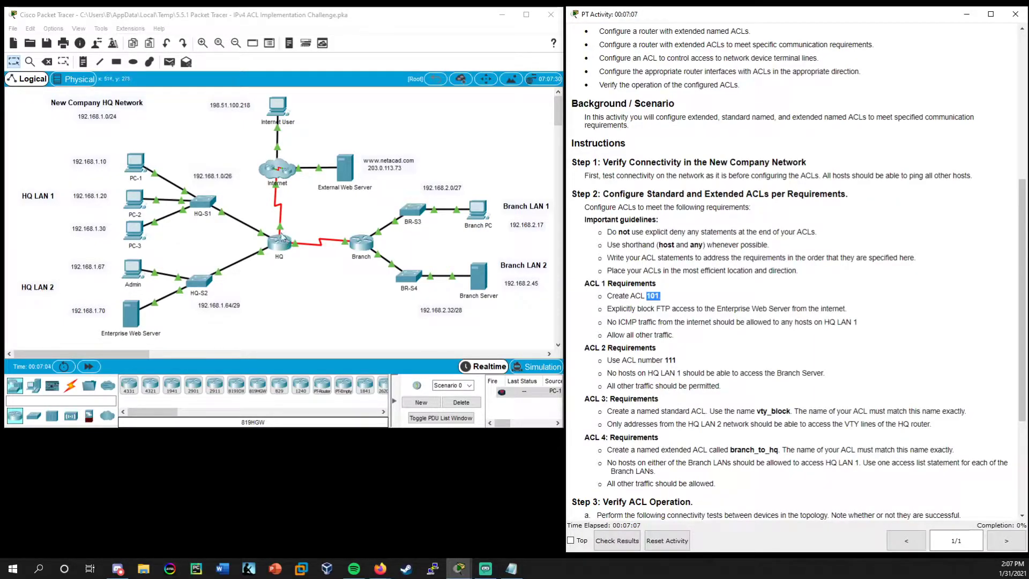
Step: Open the HQ router's command line, widen its window, and enter privileged EXEC mode followed by global configuration mode
click(278, 245)
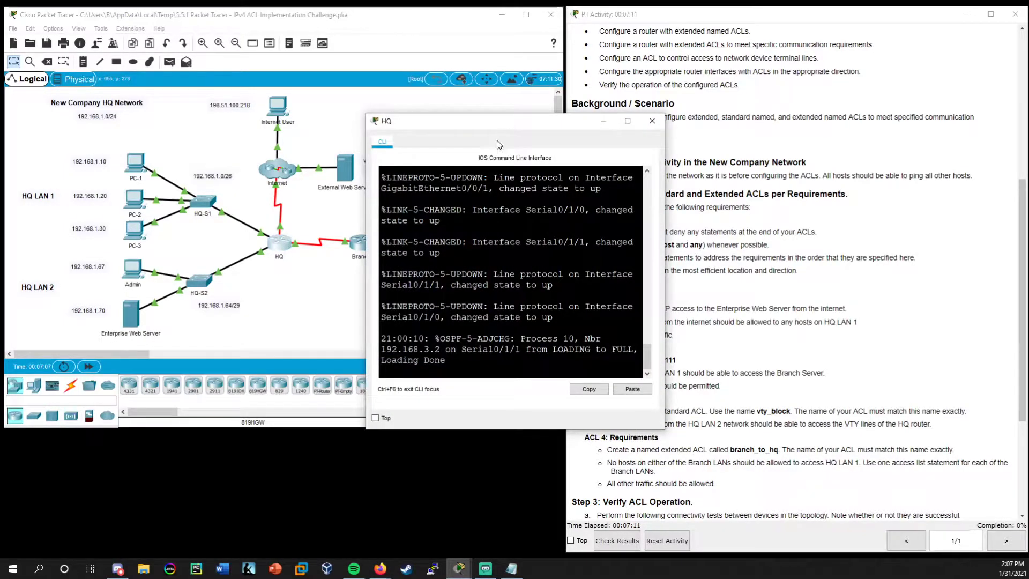
drag(505, 122, 458, 182)
drag(312, 310, 82, 309)
drag(348, 180, 304, 191)
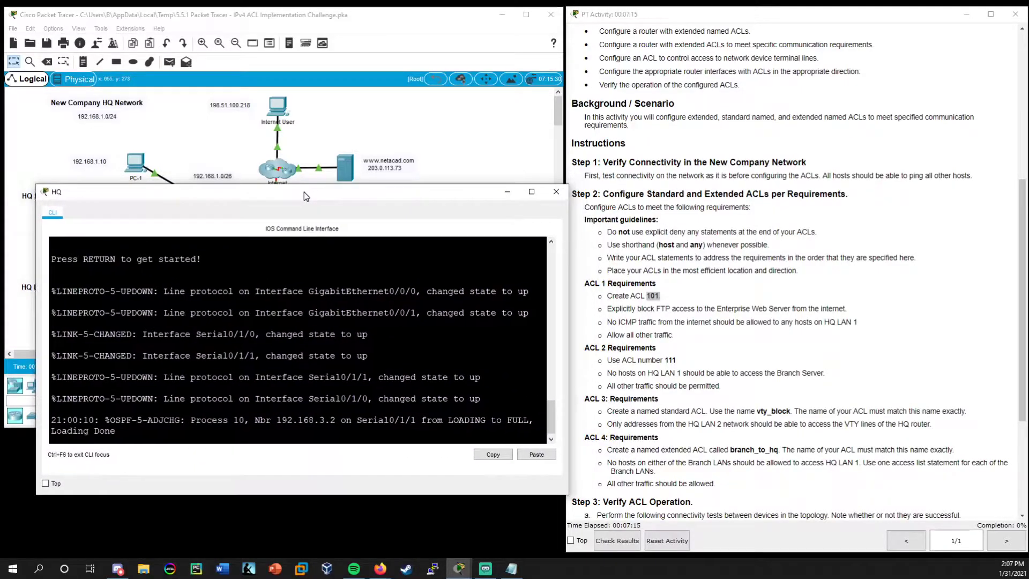
key(Return)
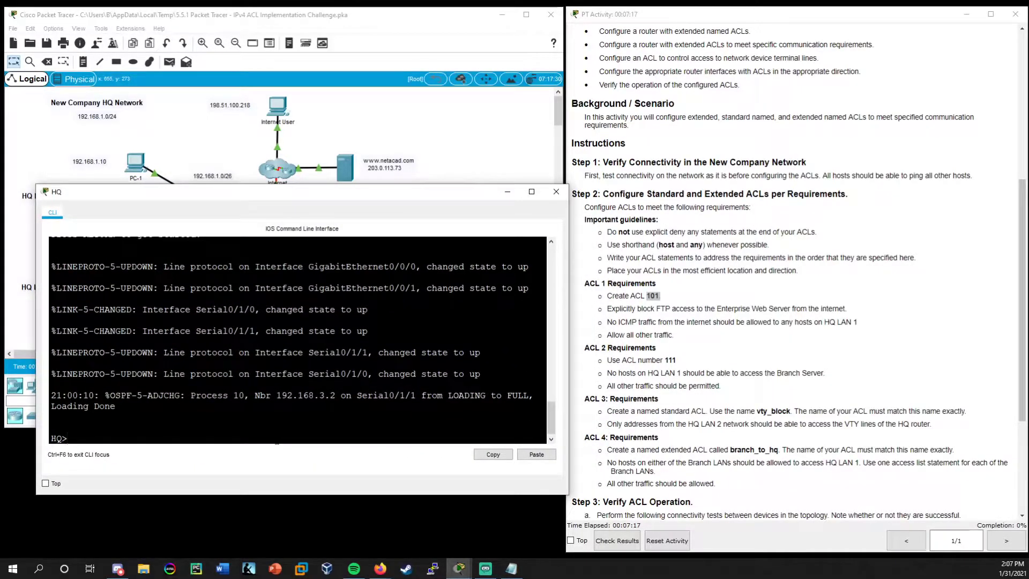
text(en)
key(Return)
text(conf t)
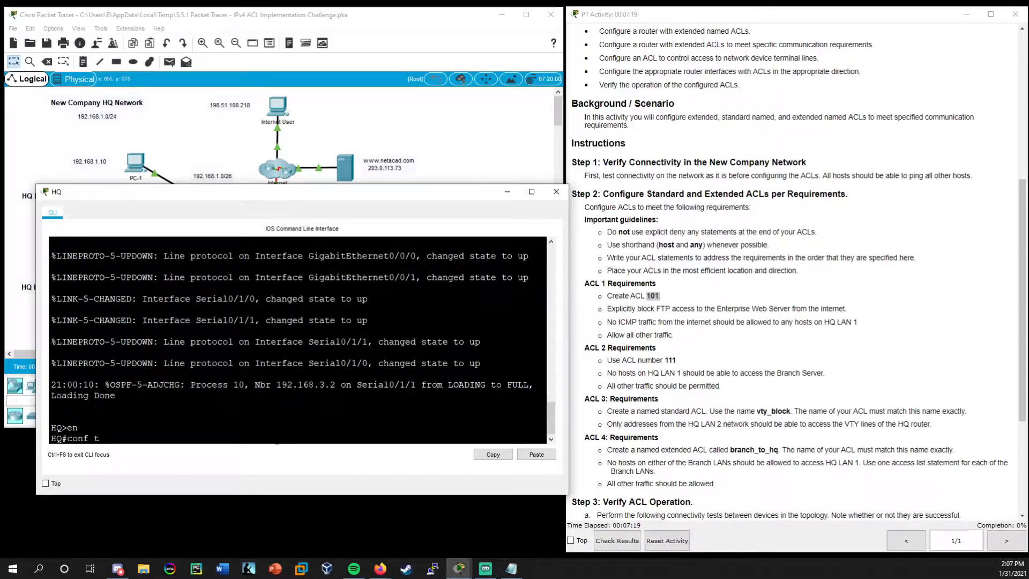
key(Return)
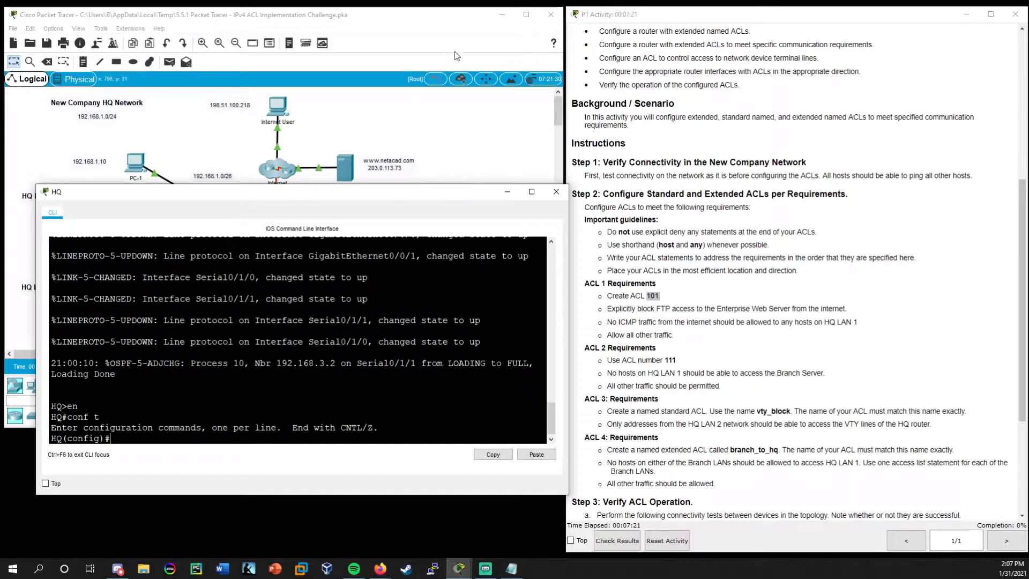
Step: Display the HQ router's interface summary with do show ip int brief, keeping the topology in view
drag(377, 195, 408, 229)
text(di s)
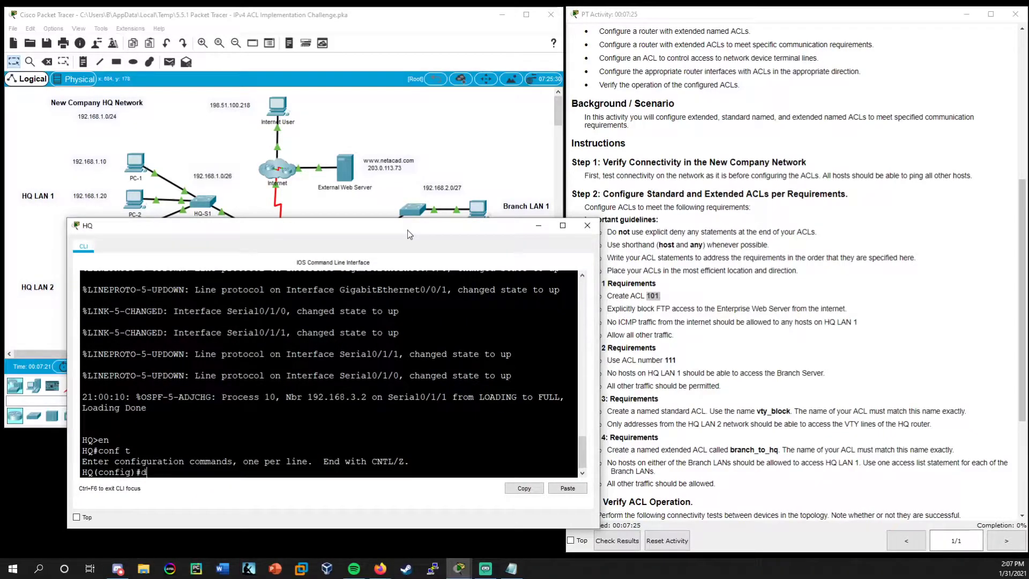
key(BackSpace)
text(o show ip int brief)
key(Return)
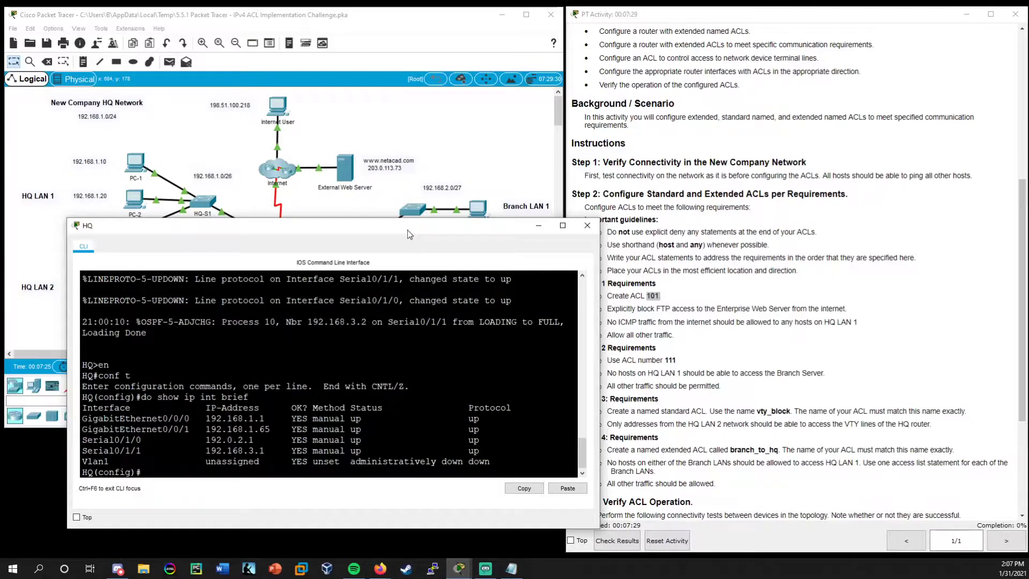
Step: Compare the HQ router's serial interfaces with the addressing table and topology to identify the one facing the internet
drag(408, 234, 681, 217)
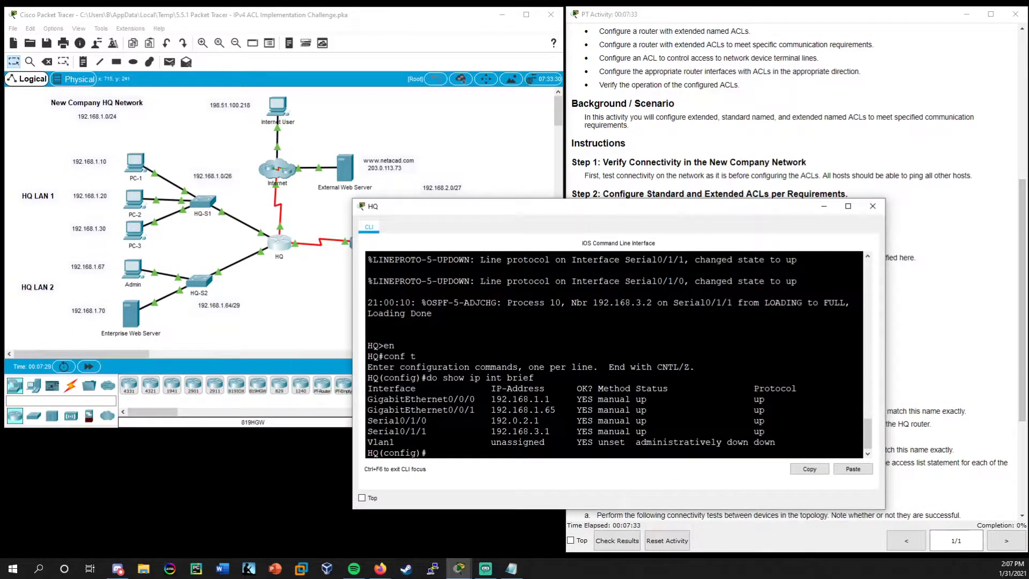
drag(432, 431, 353, 429)
scroll(788, 154, up, 5)
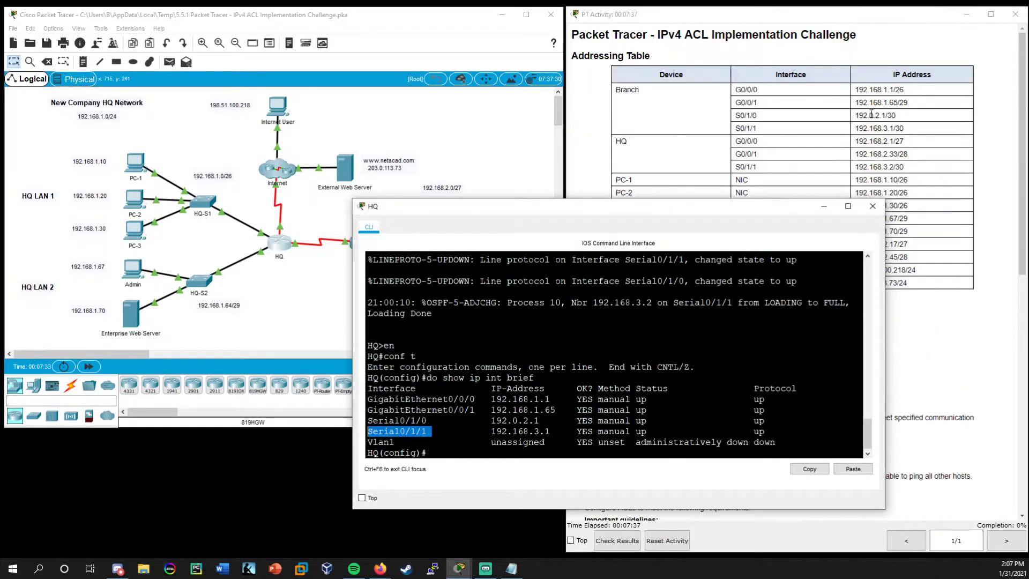
scroll(770, 160, down, 5)
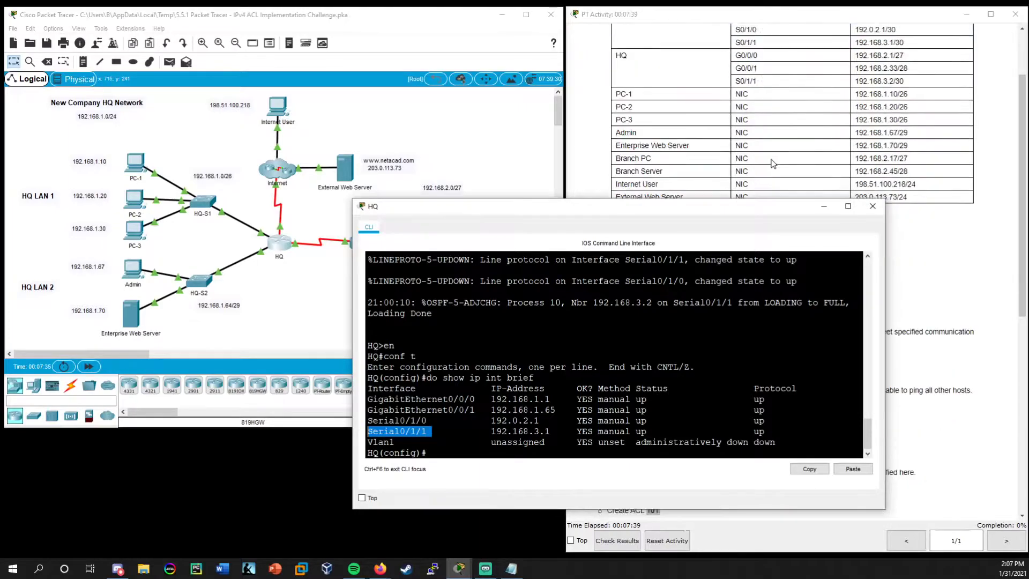
scroll(769, 160, down, 3)
click(770, 421)
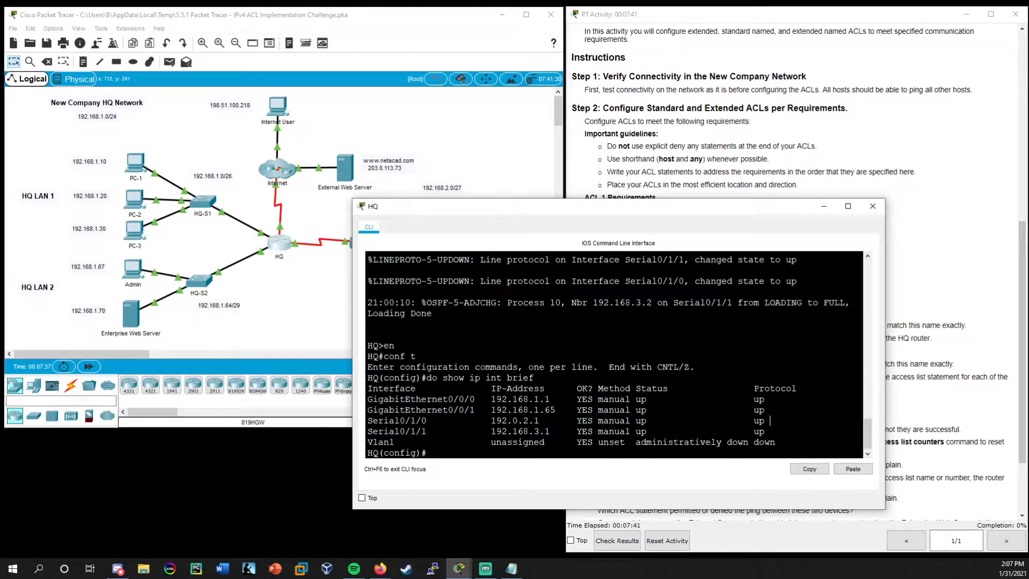
drag(540, 420, 367, 421)
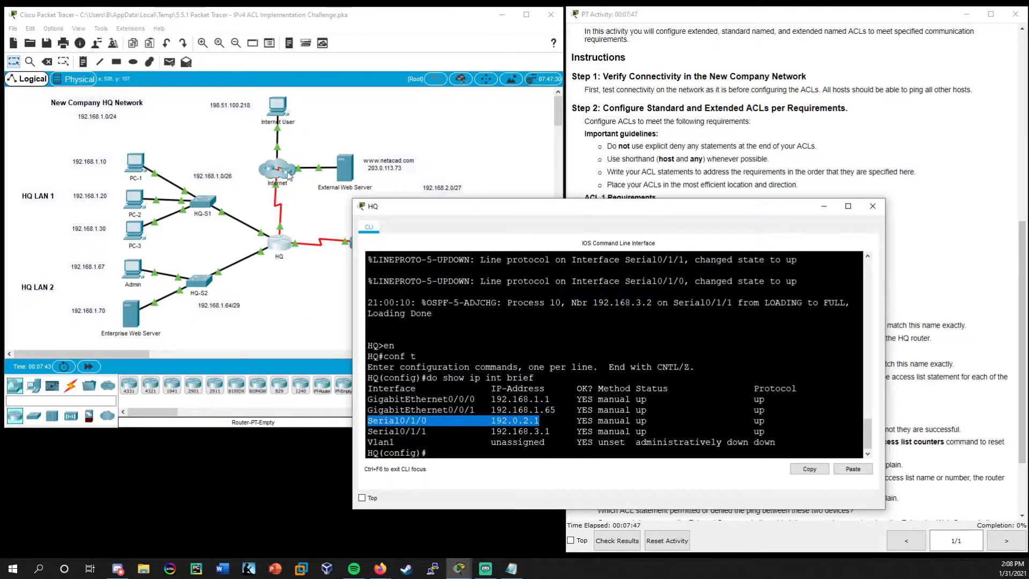
drag(428, 421, 367, 421)
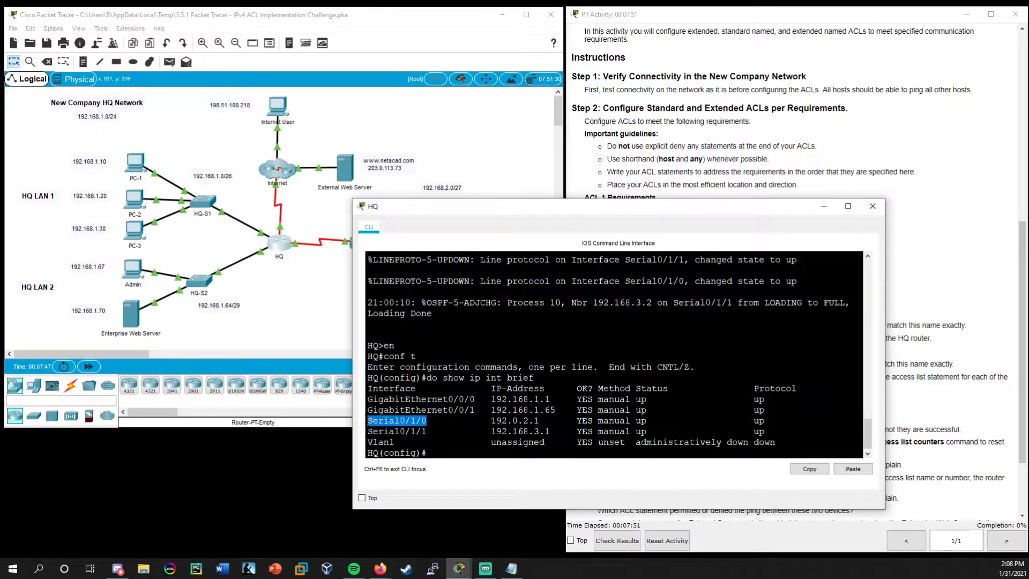
drag(549, 213, 275, 243)
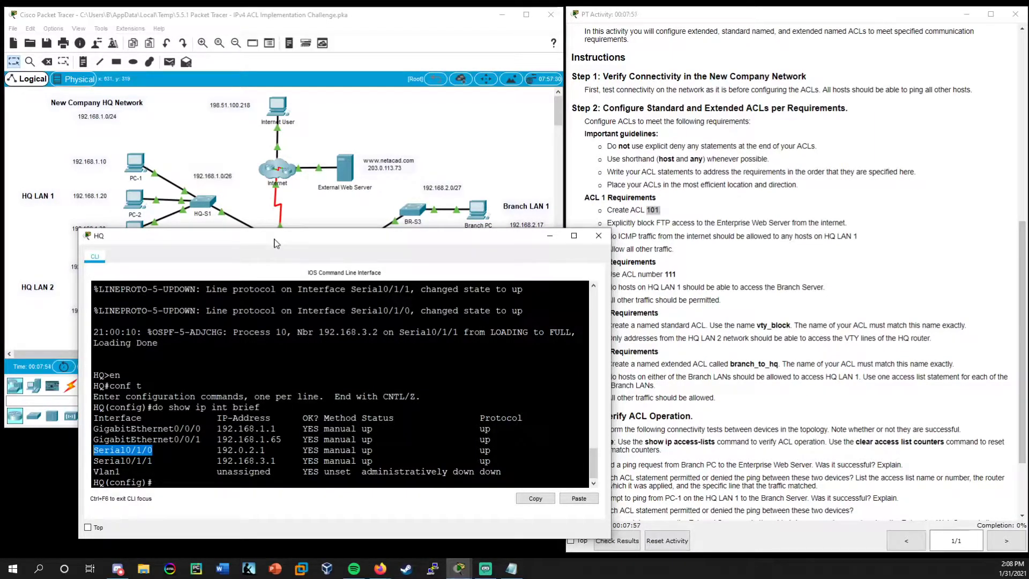
Step: Begin an access-list 101 deny statement on HQ and list the protocols it accepts
key(ctrl+c)
drag(493, 243, 468, 221)
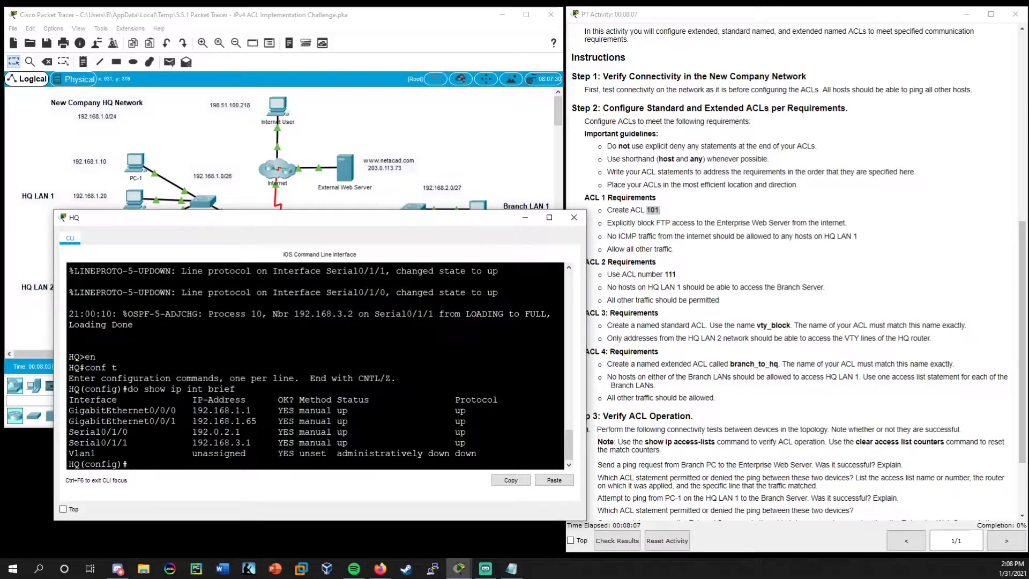
text(acce)
key(Tab)
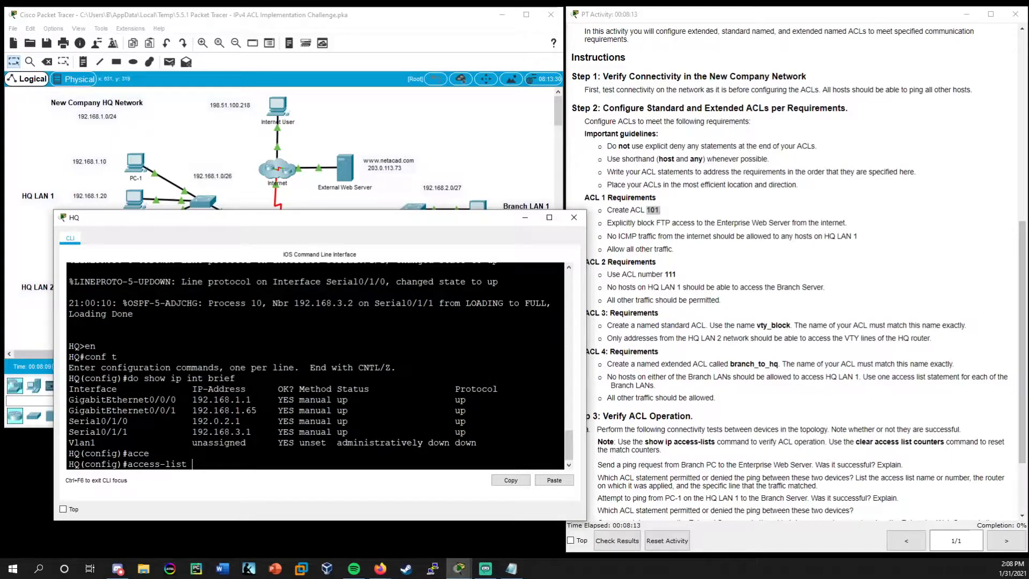
text(101)
text(deny)
text(?)
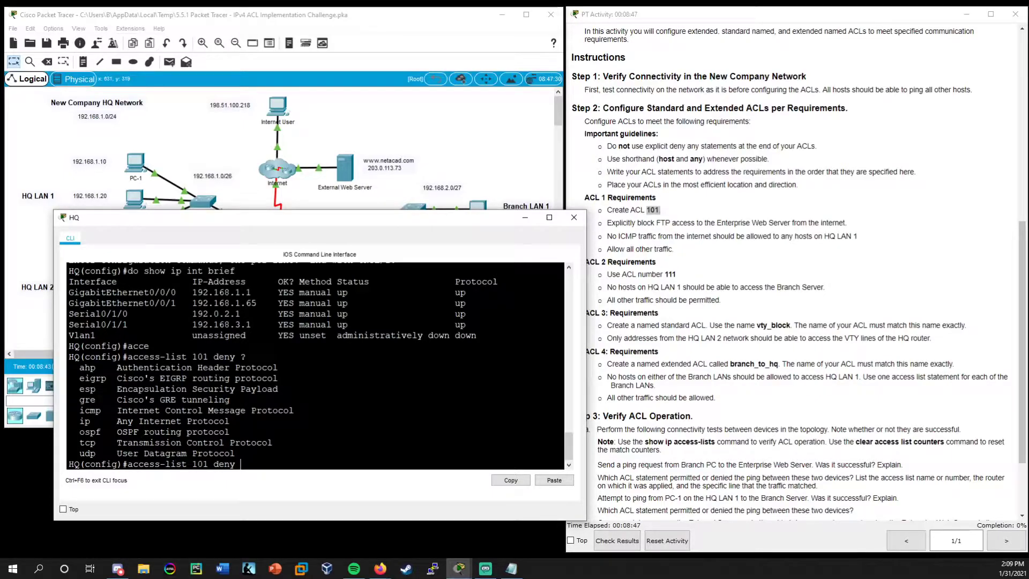
Step: Extend the ACL 101 deny statement with protocol tcp, source any and destination host 192.168.1.70
text(tcp)
text(any)
drag(306, 221, 570, 209)
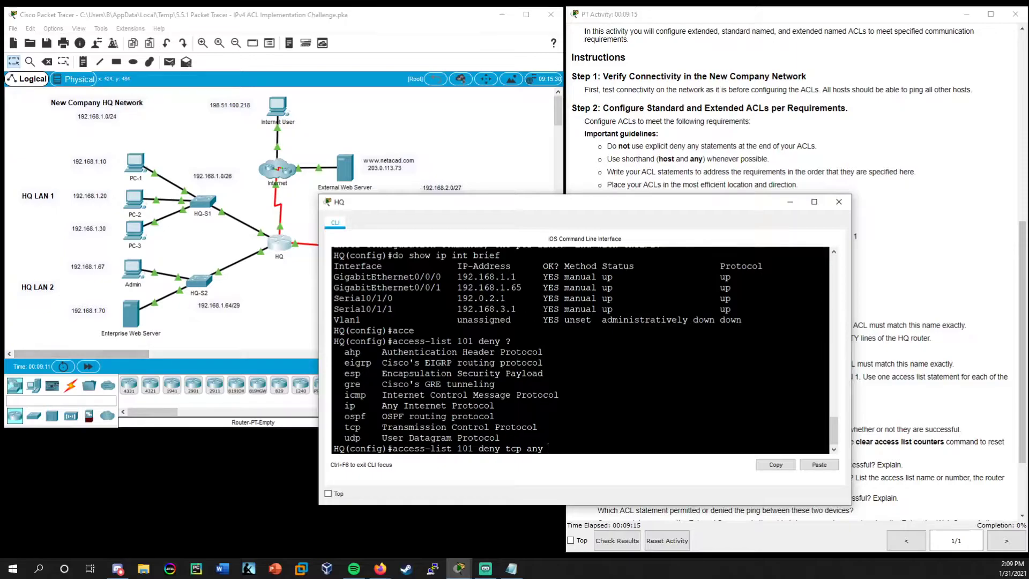
mouse_move(601, 201)
mouse_down()
mouse_move(395, 203)
mouse_move(605, 194)
mouse_up()
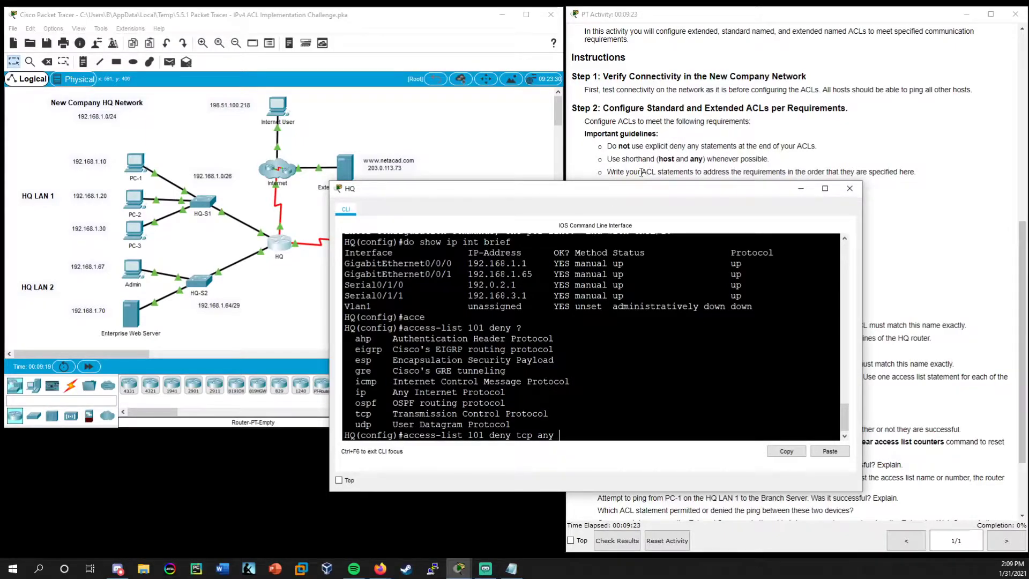
text(192.168.1.70 0.0.0.)
key(BackSpace)
key(BackSpace)
key(BackSpace)
key(BackSpace)
key(BackSpace)
text(host)
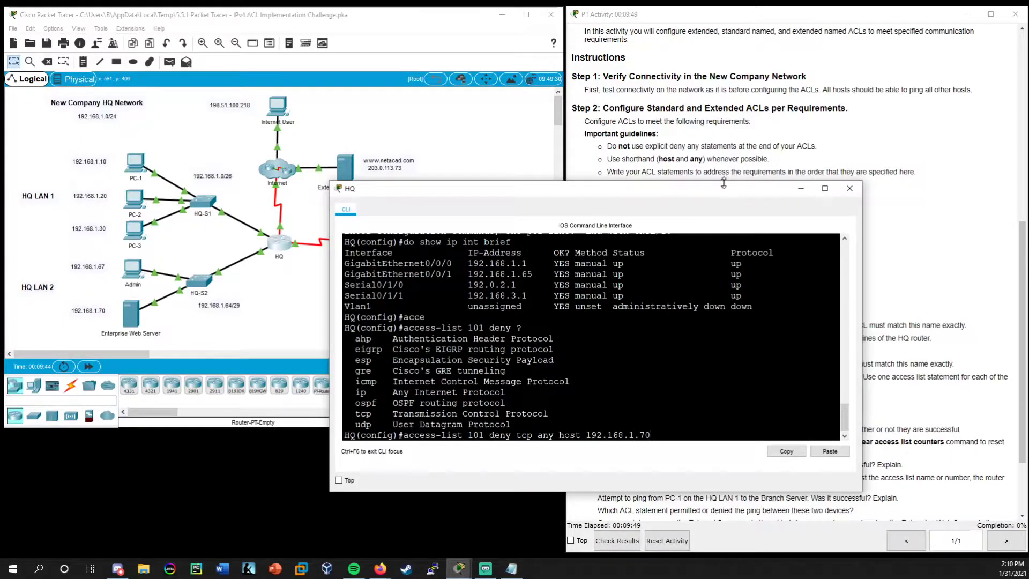
Step: List the matching options after the destination host, add the eq operator, and list the ports it accepts
drag(727, 196, 518, 218)
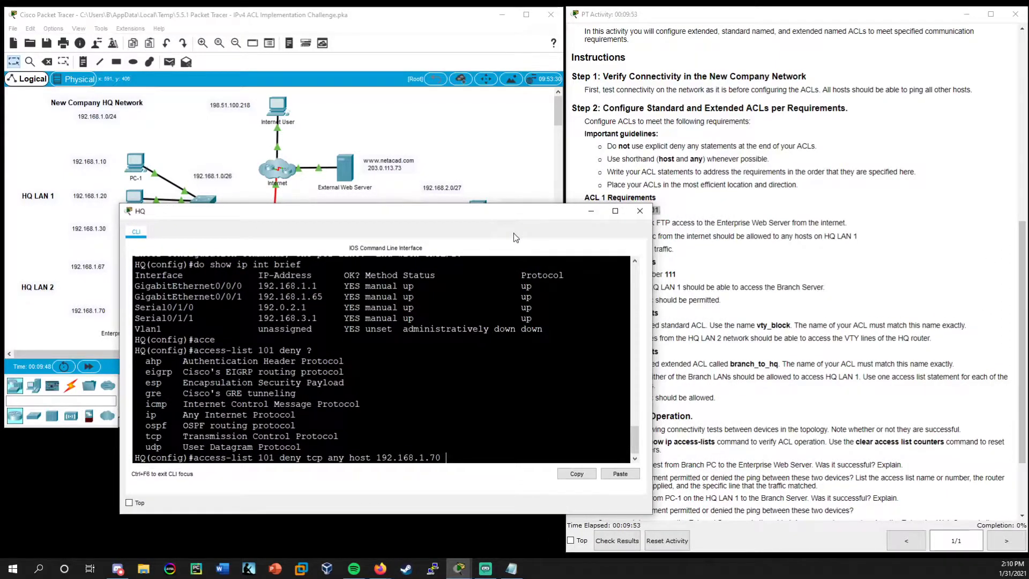
text(?)
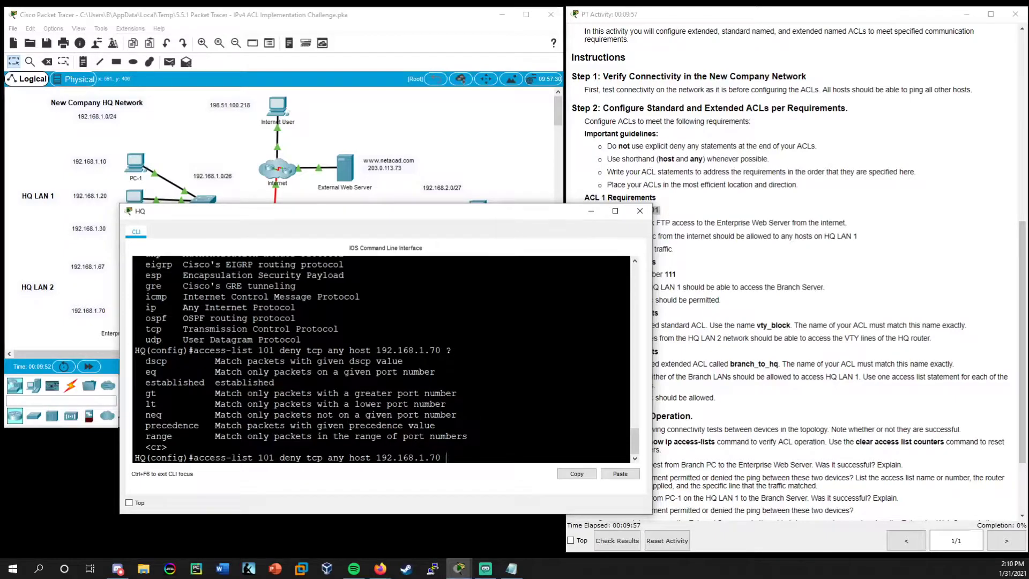
drag(435, 372, 135, 371)
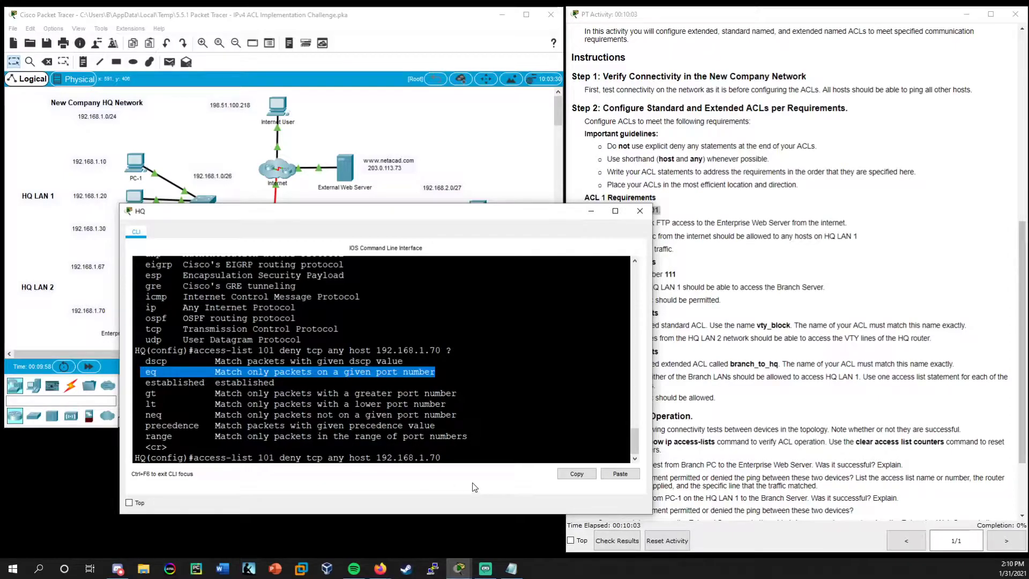
text(eq)
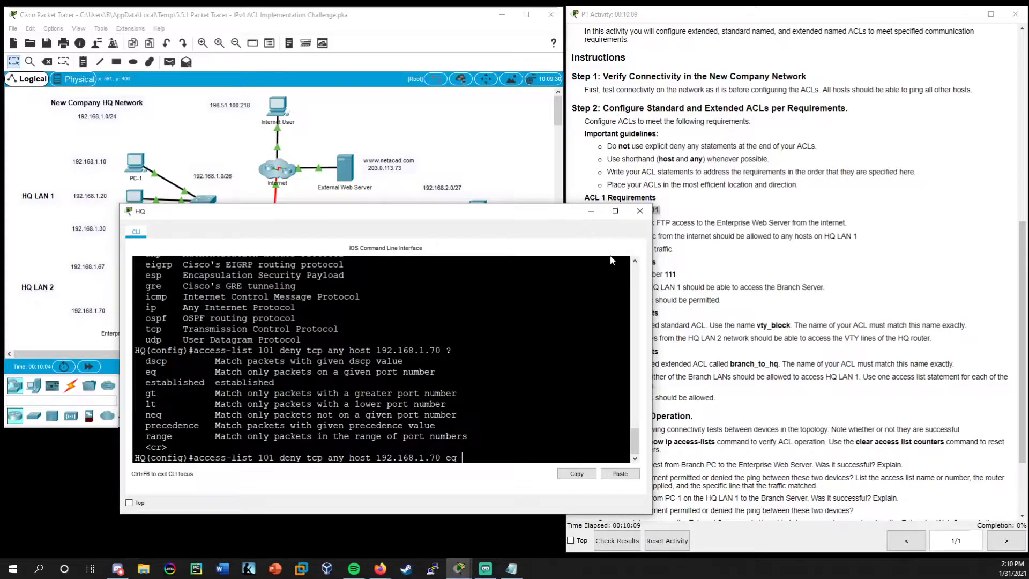
text( ?)
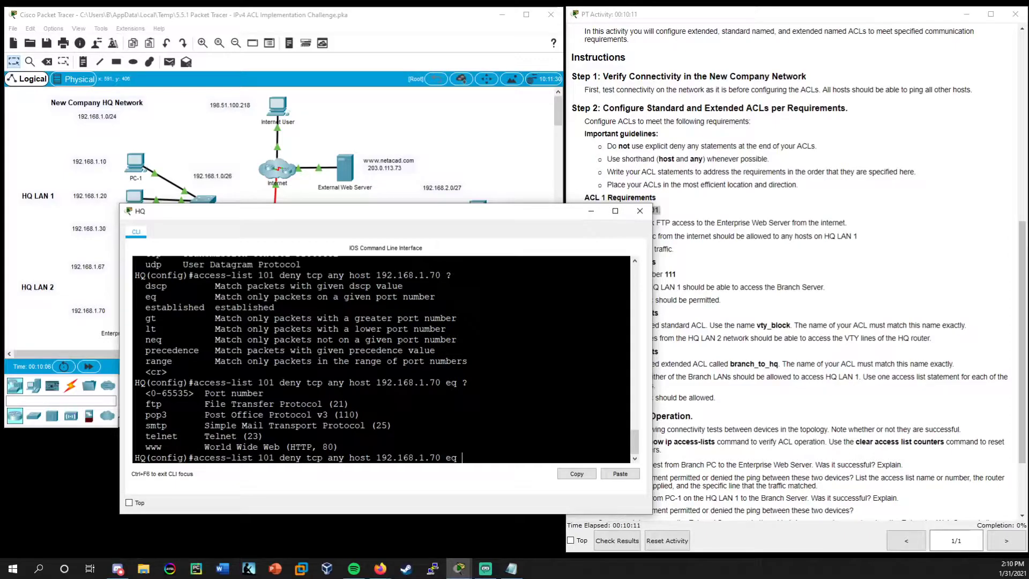
Step: Complete the ACL 101 deny statement with port ftp, check its parts against the topology, and submit it
double_click(153, 403)
drag(328, 403, 343, 403)
text(ftp)
drag(503, 213, 538, 180)
drag(310, 424, 232, 428)
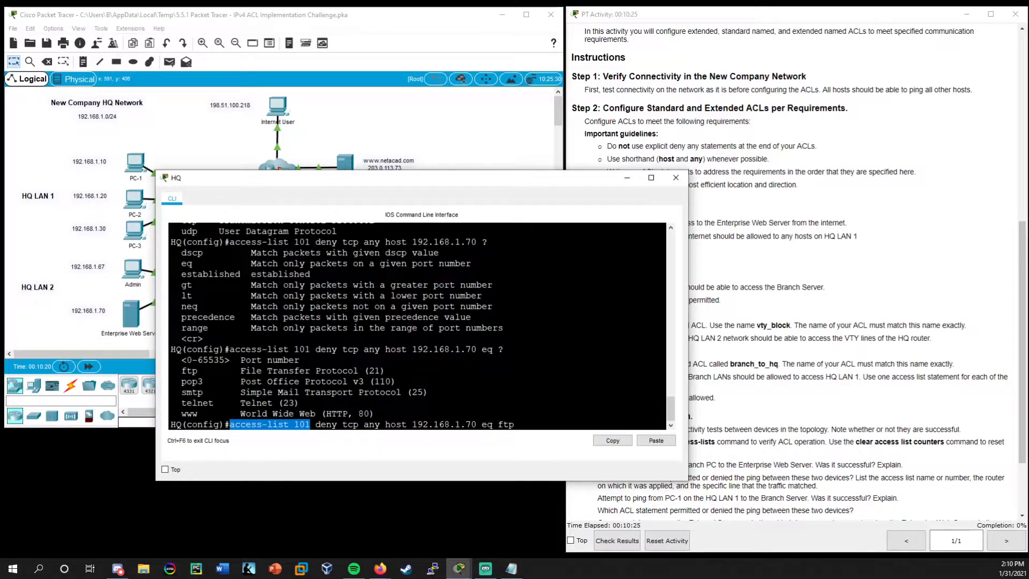
drag(337, 424, 479, 427)
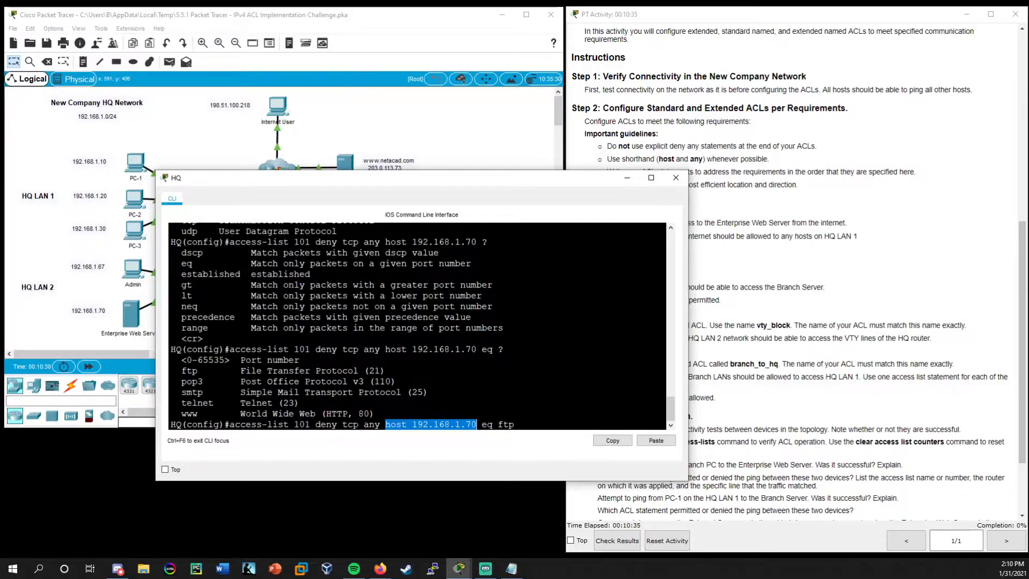
drag(480, 183, 540, 192)
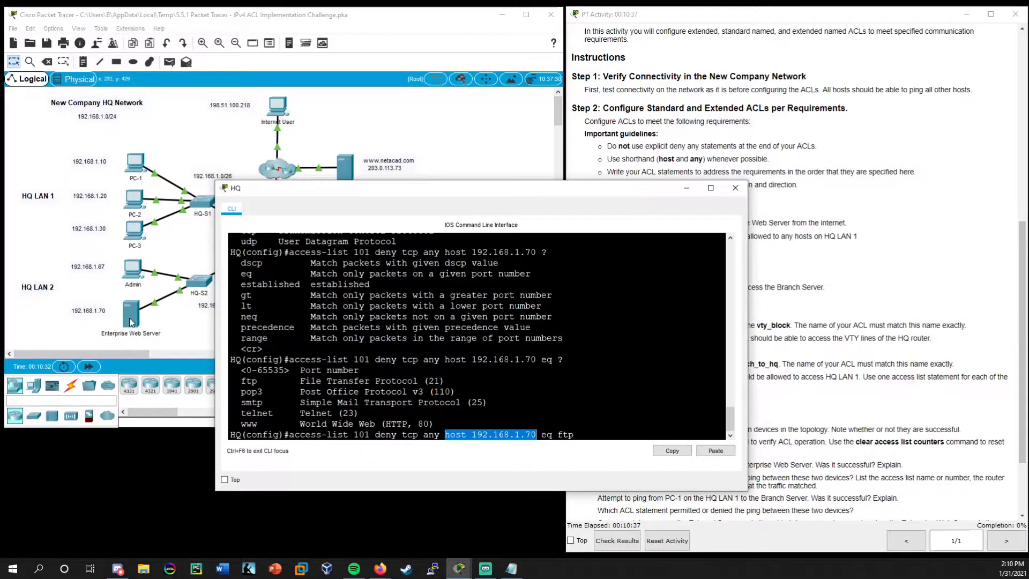
drag(540, 434, 574, 434)
click(576, 438)
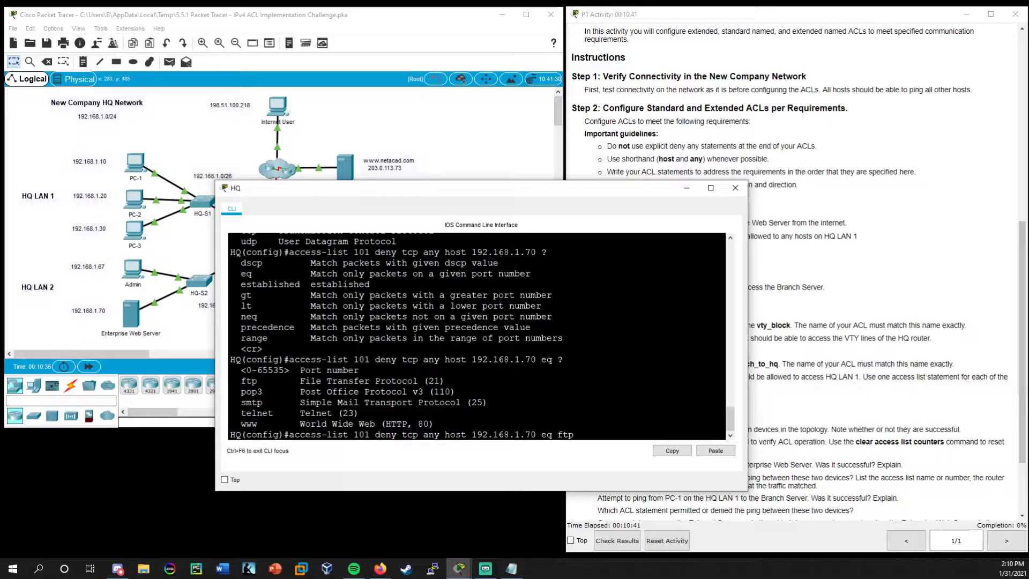
key(Return)
Step: Read the ACL 1 requirement on ICMP traffic from the internet and examine the HQ LAN 1 hosts in the topology
drag(554, 192, 388, 185)
click(660, 240)
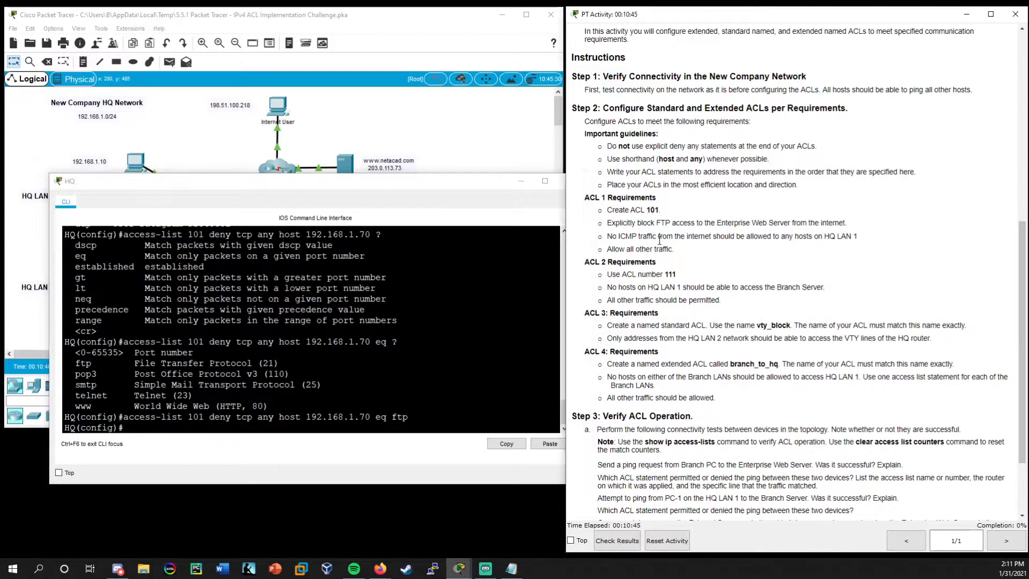
drag(859, 237, 607, 235)
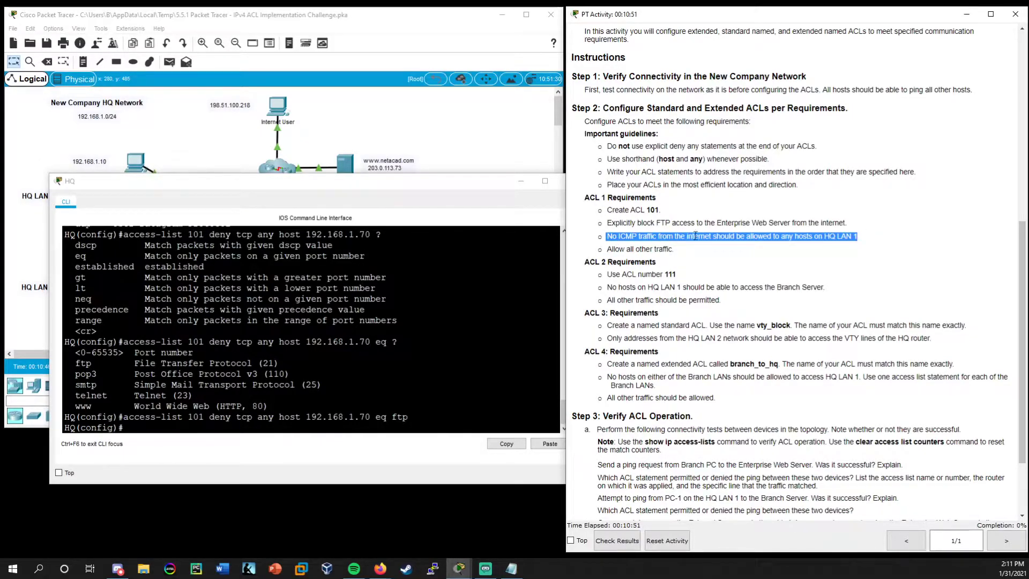
drag(449, 181, 763, 195)
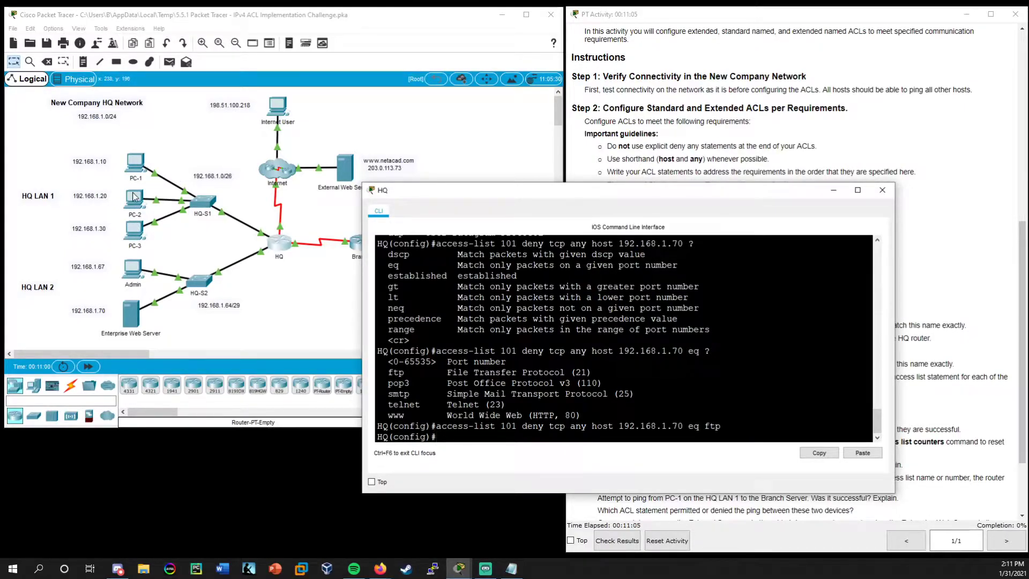
Step: Start the second ACL 101 statement on HQ with action deny, protocol icmp and source any, checking the HQ subnets in the topology
drag(538, 192, 266, 130)
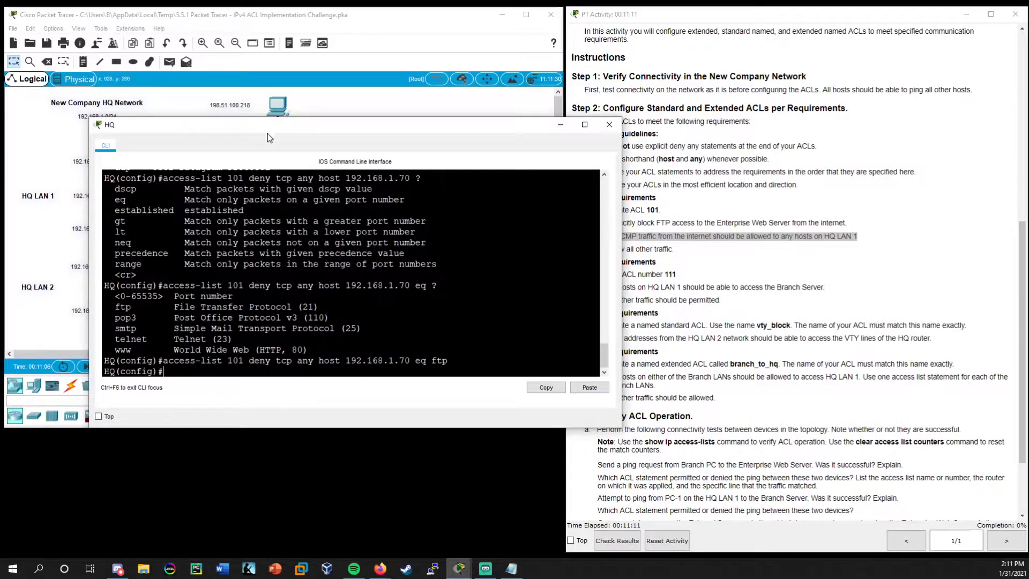
text(acc)
key(Tab)
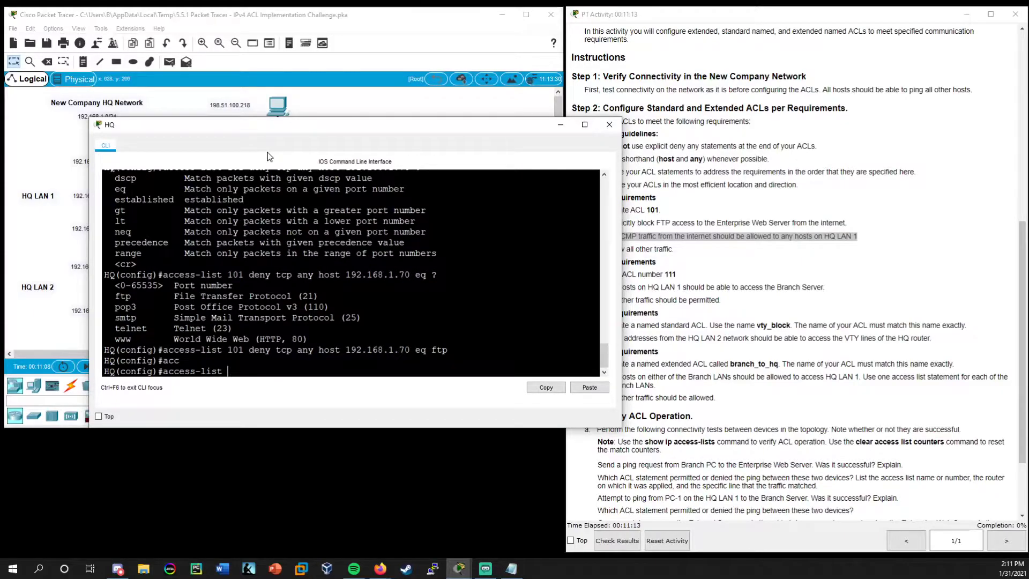
text(101 deny icmp any)
drag(386, 127, 394, 188)
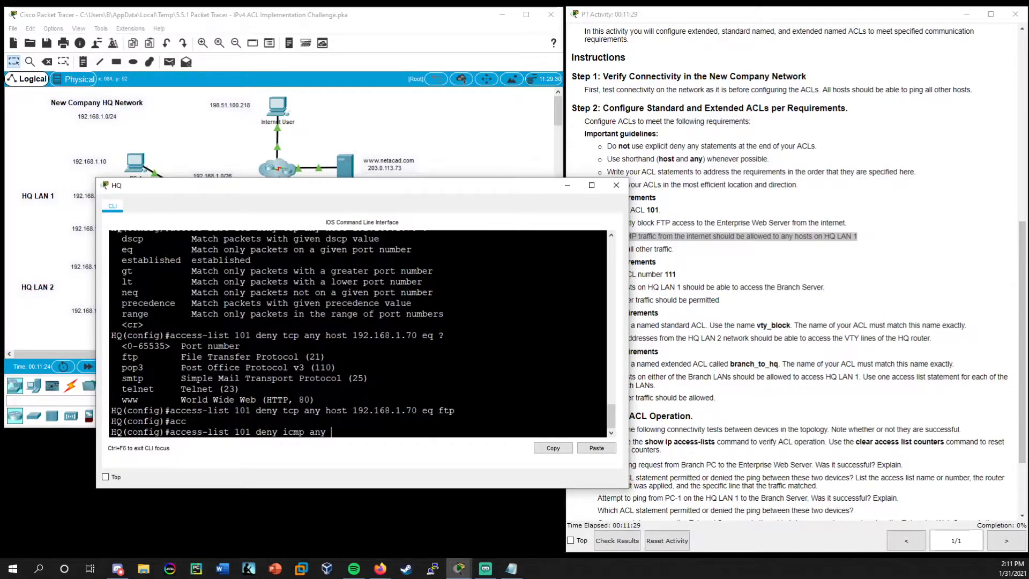
drag(404, 194, 652, 211)
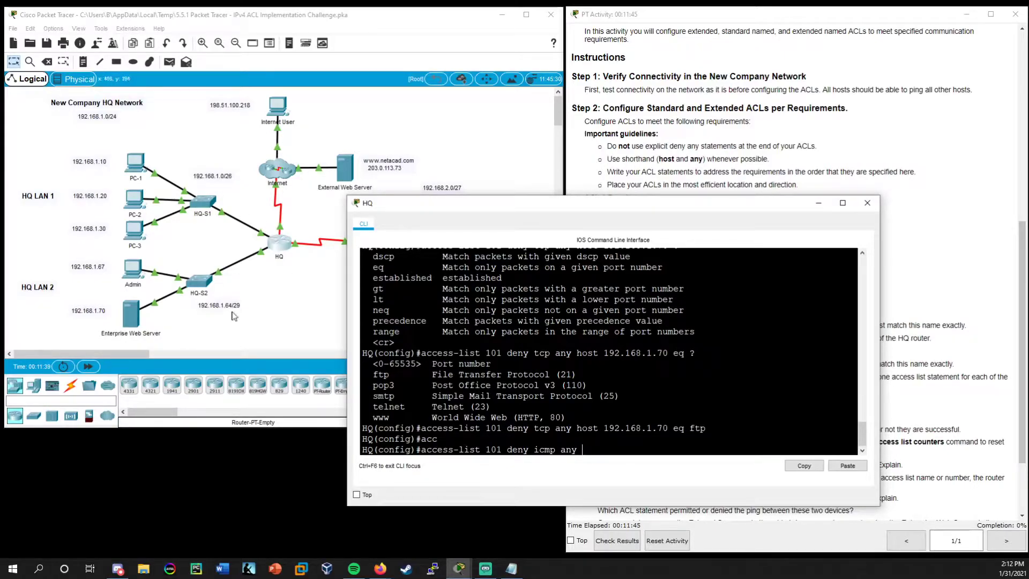
drag(605, 204, 610, 220)
Step: Switch to Notepad and note prefix /24 with mask 255.255.255.0, leaving prefix /26 on a separate line below
click(511, 568)
drag(238, 233, 783, 70)
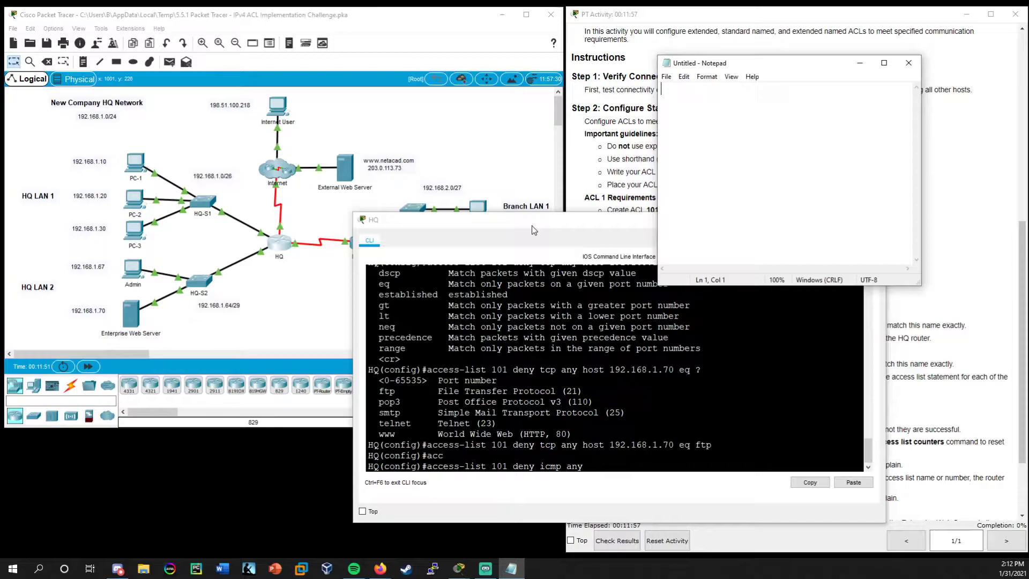
text(/26)
key(Home)
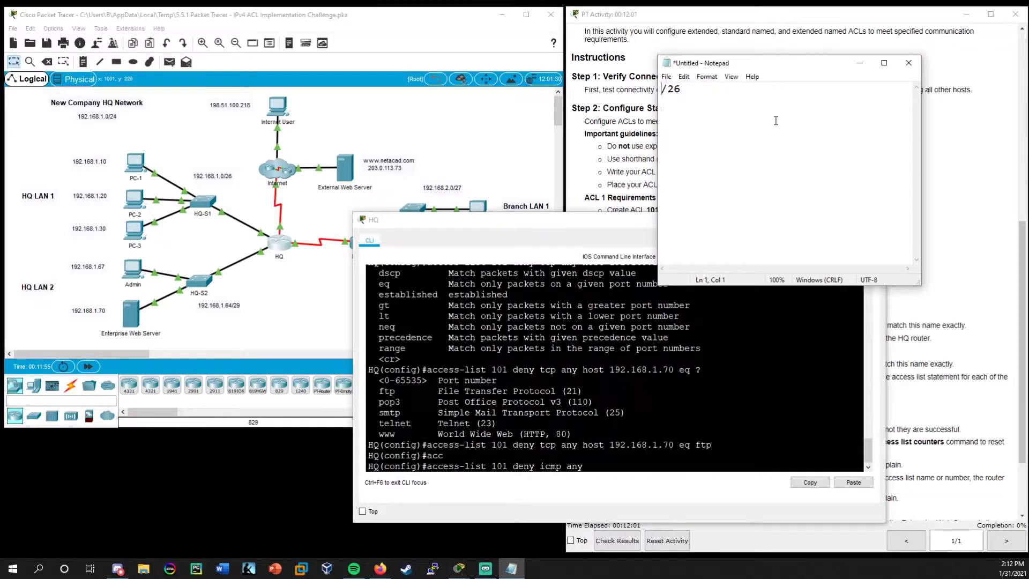
key(Return)
key(Return)
key(Up)
key(Up)
text(/24)
key(Return)
text(255.255.255.0)
key(Return)
key(Return)
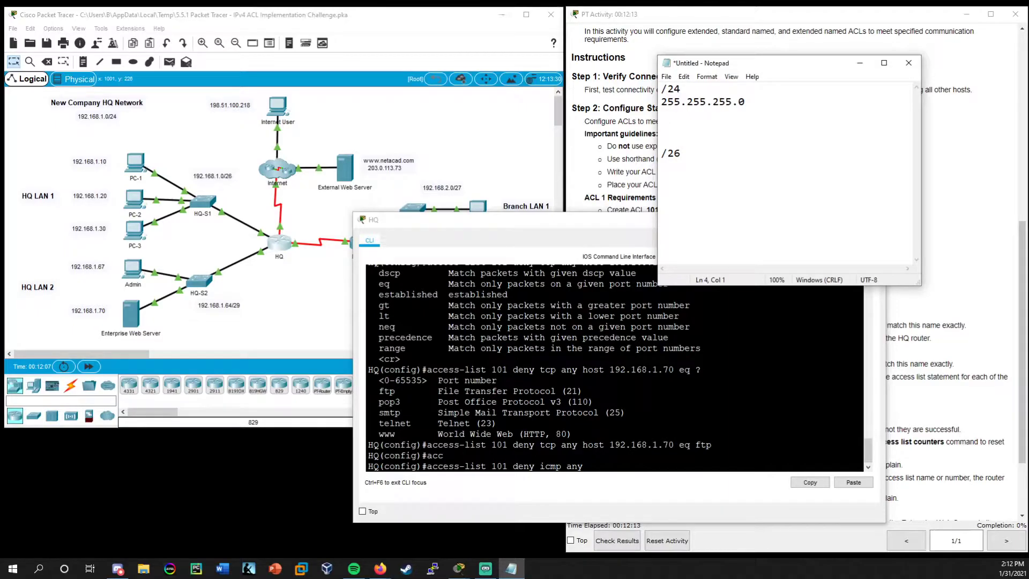
text(1111)
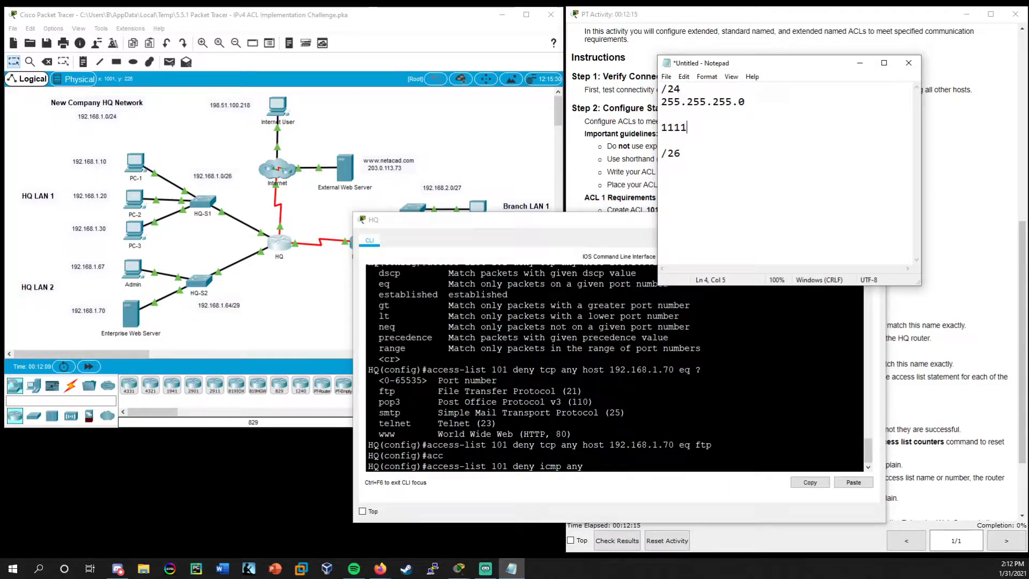
text(1111 )
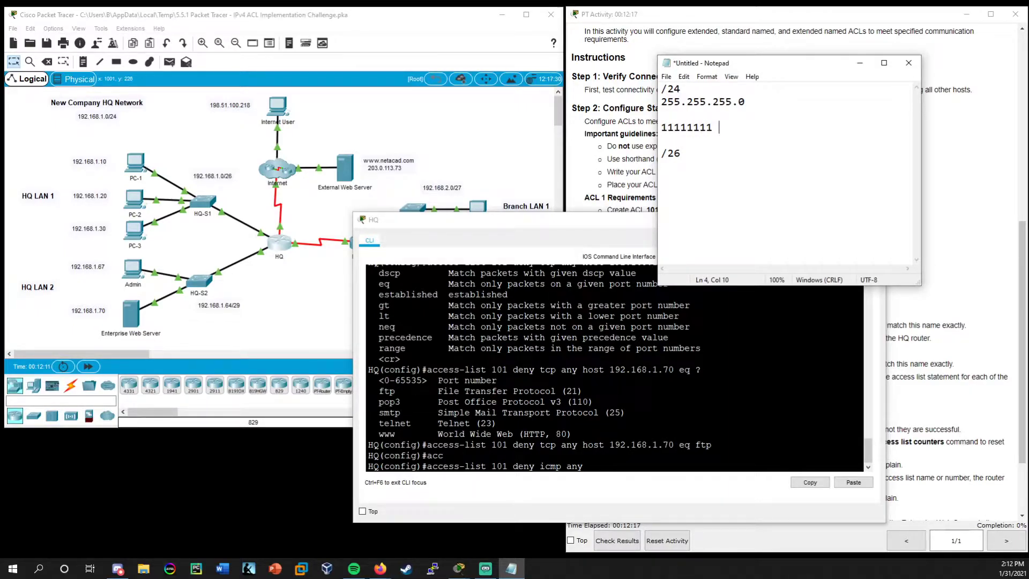
text(11111111 11111111 )
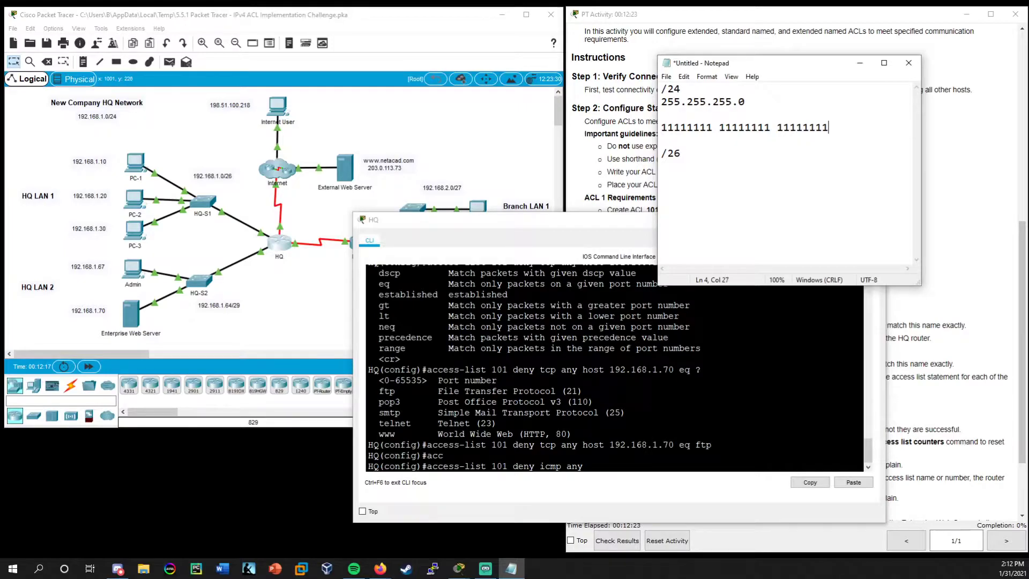
text(00000000)
Step: Copy the binary mask below /26 and change the first two bits of its last octet to 11
drag(895, 126, 645, 129)
key(ctrl+c)
click(676, 168)
key(ctrl+v)
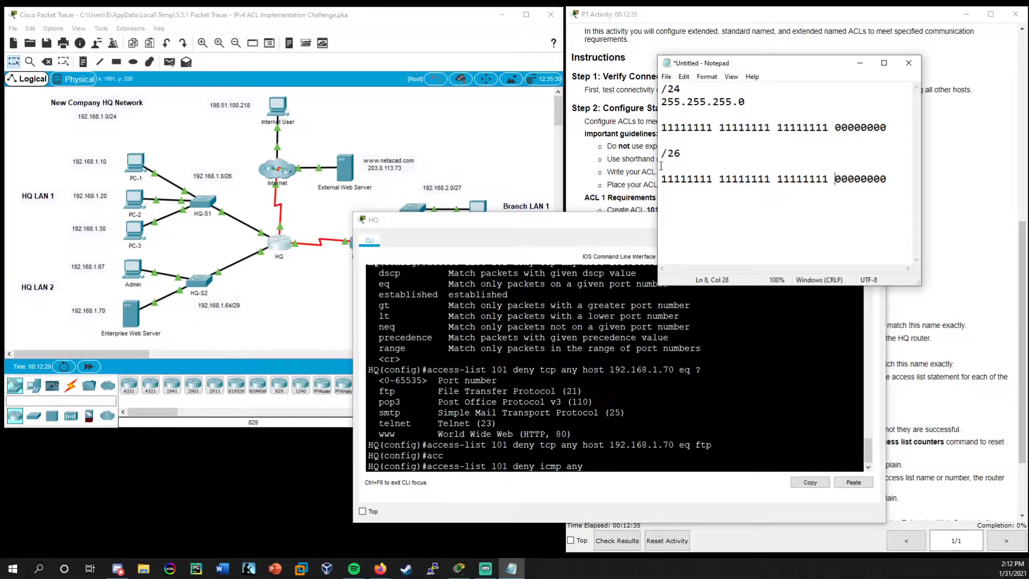
drag(681, 154, 665, 153)
click(834, 178)
key(Delete)
text(1)
key(Delete)
text(11)
Step: Examine the network and host bits in the /26 mask's last octet and write wildcard mask 0.0.0.63 below it
drag(848, 179, 887, 179)
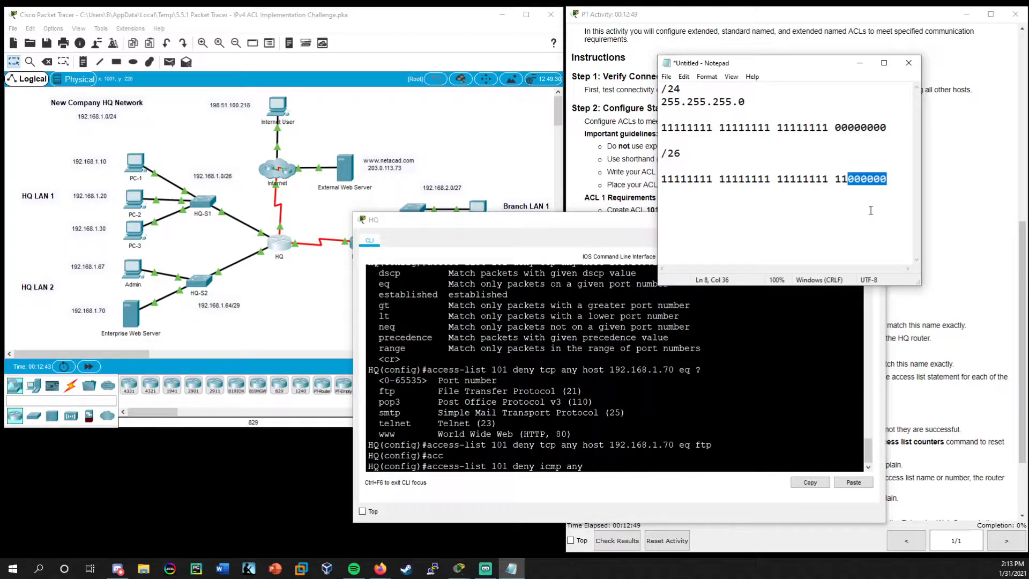
click(901, 179)
key(Return)
key(Return)
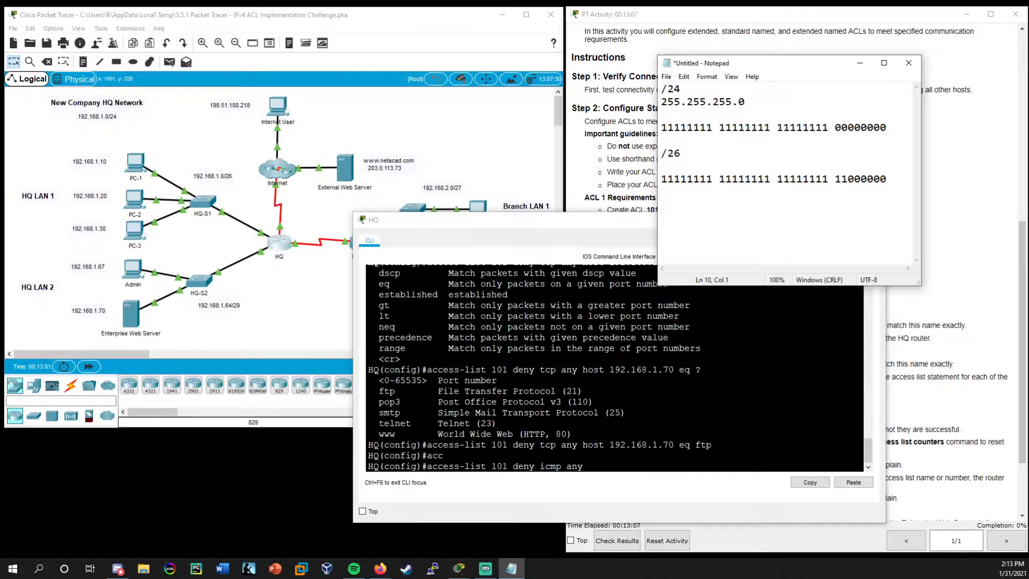
drag(890, 177, 835, 177)
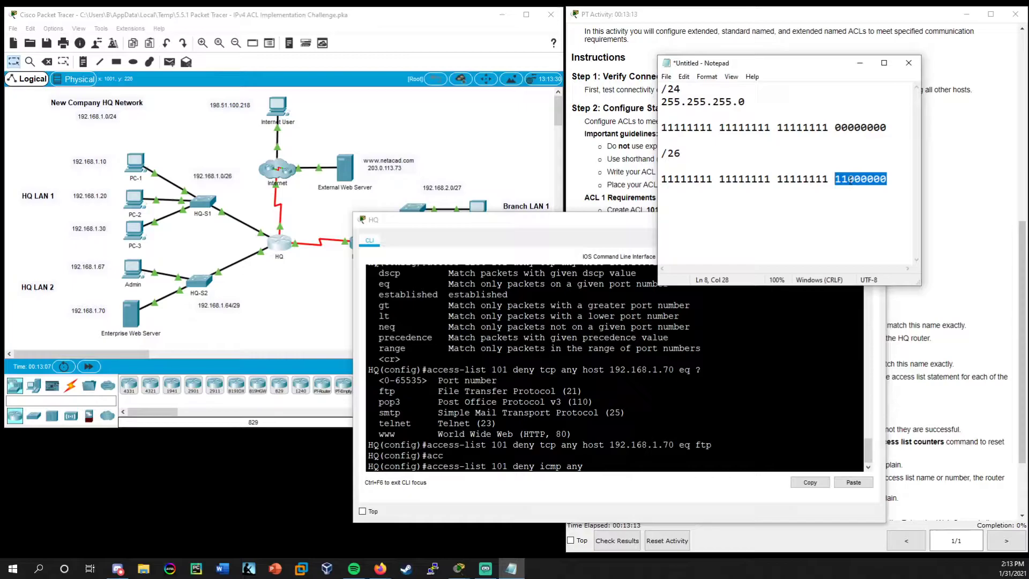
drag(849, 179, 841, 179)
click(848, 179)
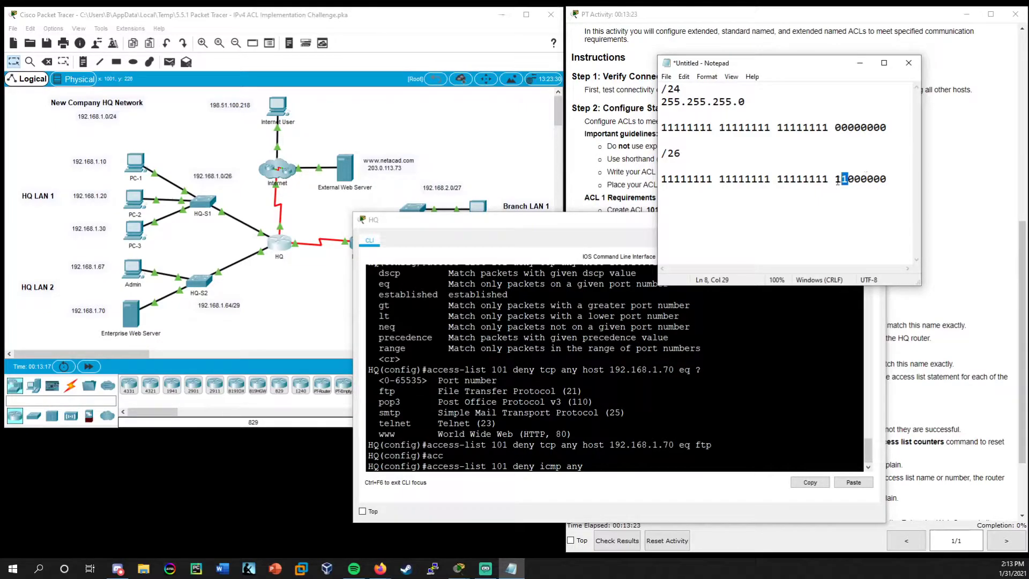
drag(836, 180, 842, 179)
drag(848, 180, 835, 179)
click(821, 206)
text(0.0.0.63)
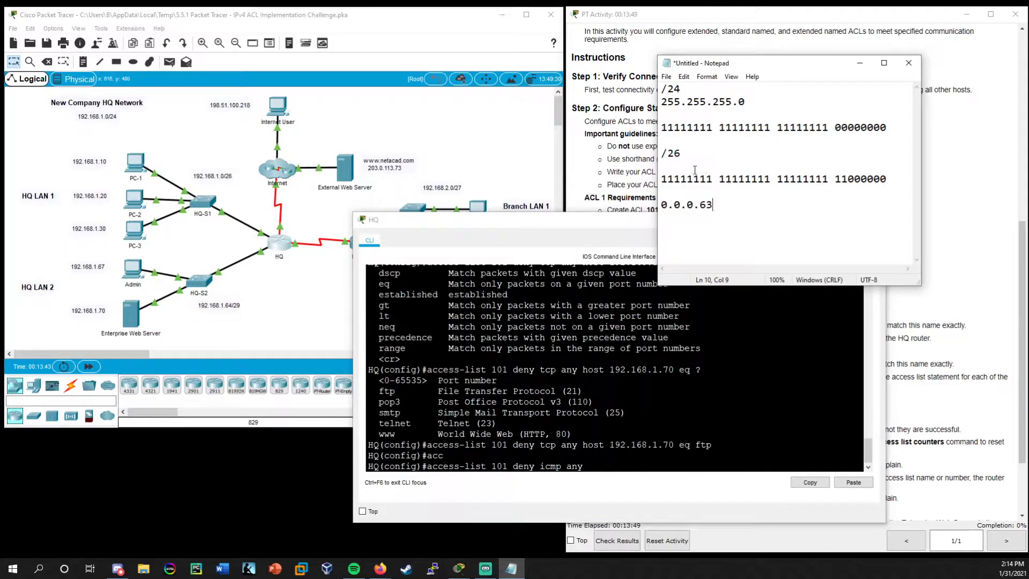
Step: Compare the first three octets of the binary /26 mask with those of the wildcard mask
click(672, 169)
drag(885, 182, 660, 182)
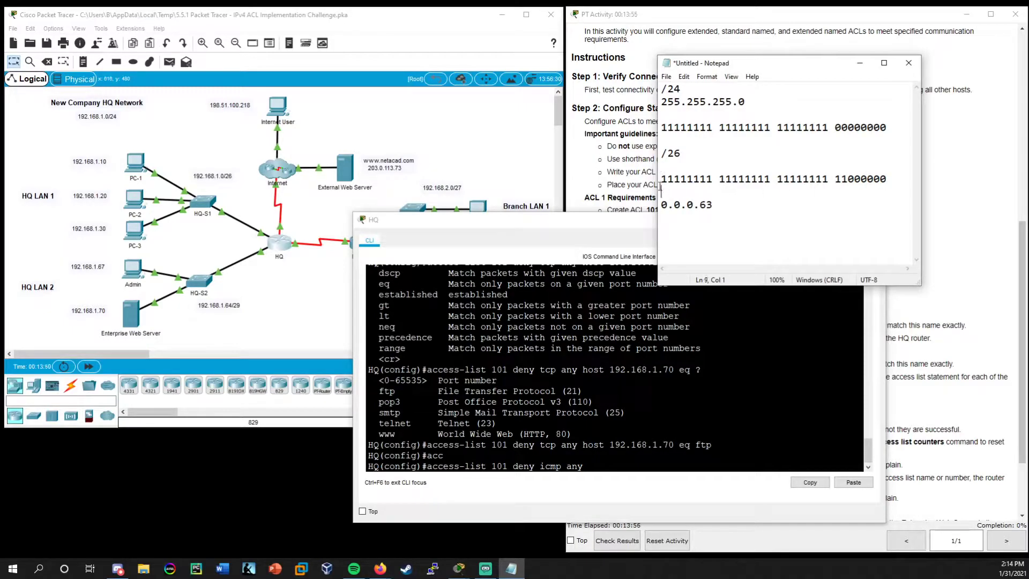
click(718, 202)
drag(833, 181, 637, 170)
click(717, 205)
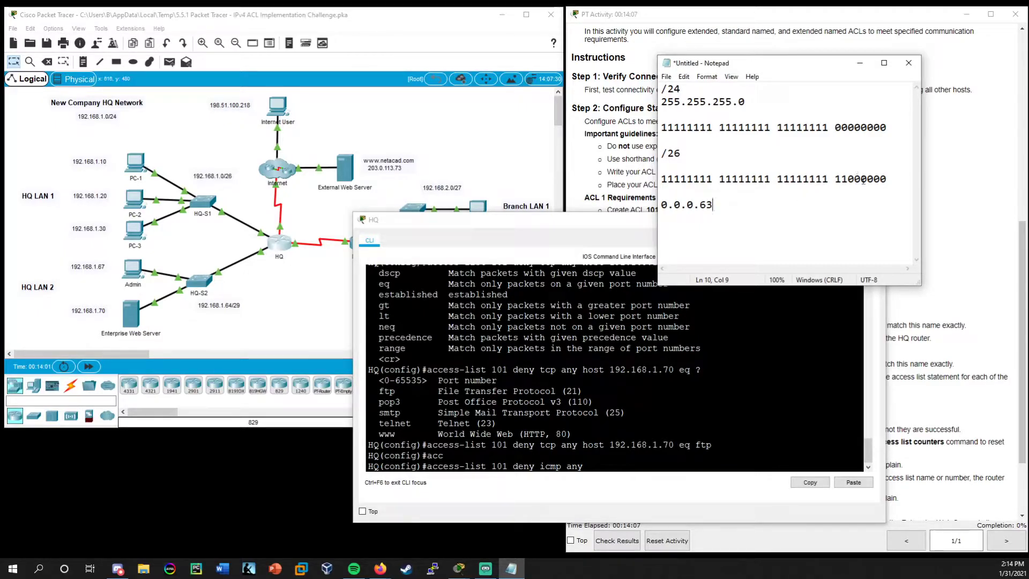
Step: Examine the host bits in the last octet of the /26 mask against the final value of the wildcard mask
mouse_move(887, 179)
mouse_down()
mouse_move(855, 178)
mouse_move(887, 179)
mouse_move(874, 179)
mouse_up()
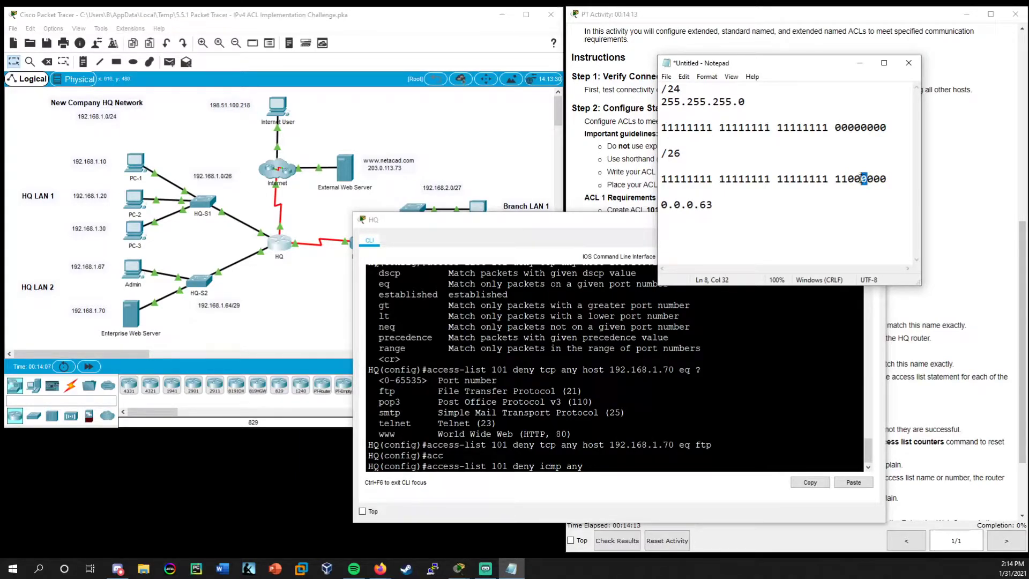
click(848, 179)
drag(848, 178, 854, 179)
click(721, 205)
double_click(706, 204)
click(727, 206)
double_click(674, 154)
click(788, 155)
drag(874, 179, 887, 182)
click(873, 179)
key(End)
click(881, 179)
click(858, 204)
key(shift+Home)
click(782, 206)
Step: Return to the HQ CLI, complete the ACL 101 ICMP deny statement with destination 192.168.1.0 and wildcard 0.0.0.63, and submit it
drag(788, 64, 794, 73)
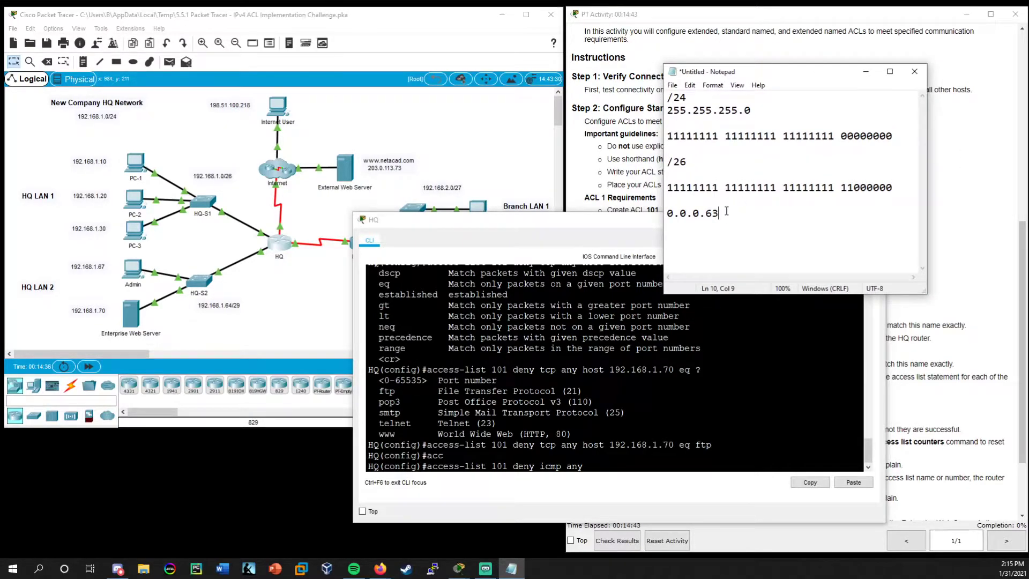
drag(728, 214, 649, 211)
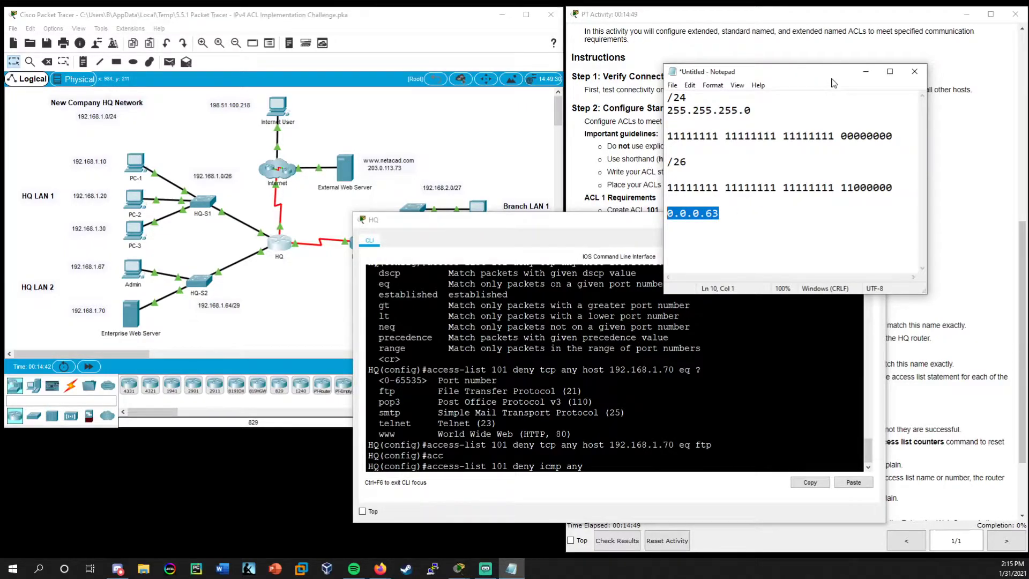
key(alt+Tab)
click(656, 488)
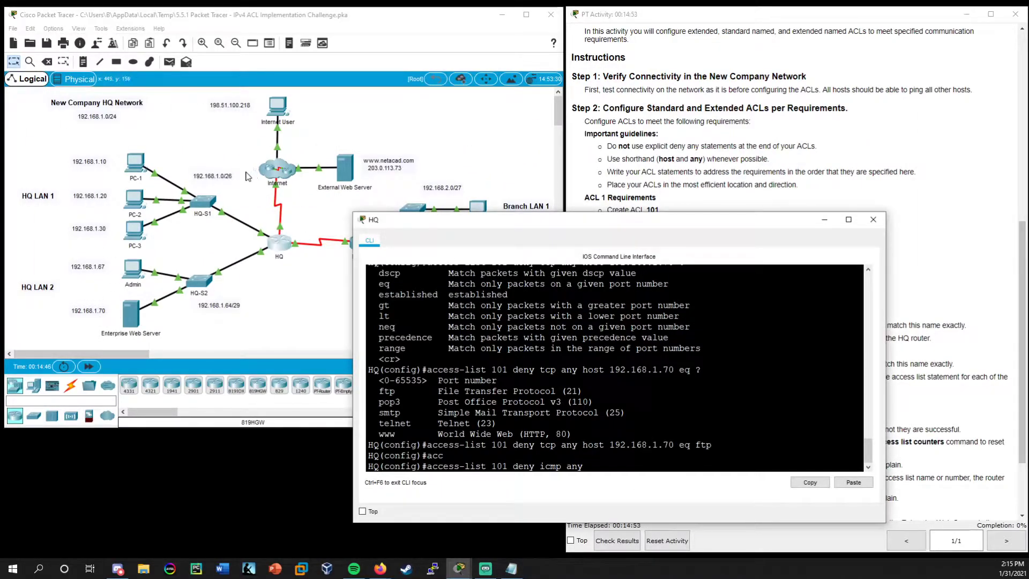
text(192.168.1.0 0.0.0.63)
key(Return)
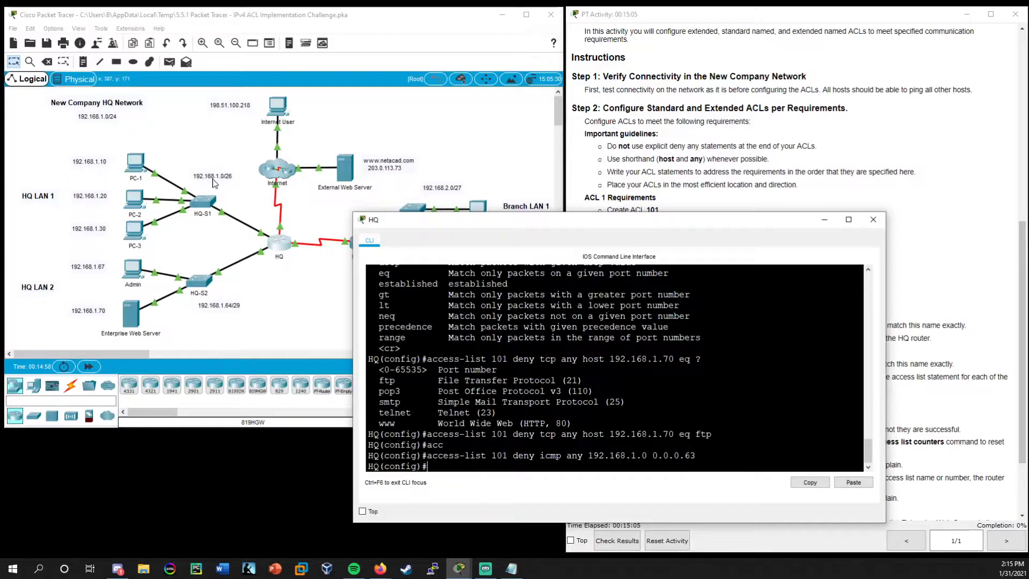
Step: Check the remaining ACL 1 requirement and add the ACL 101 statement permit ip any any
drag(667, 212, 537, 223)
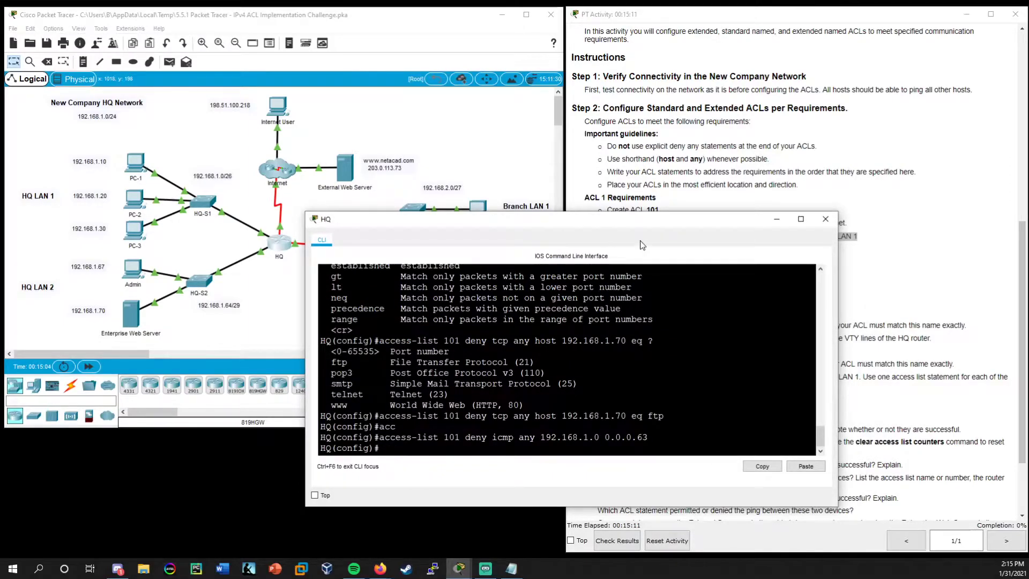
drag(631, 219, 368, 220)
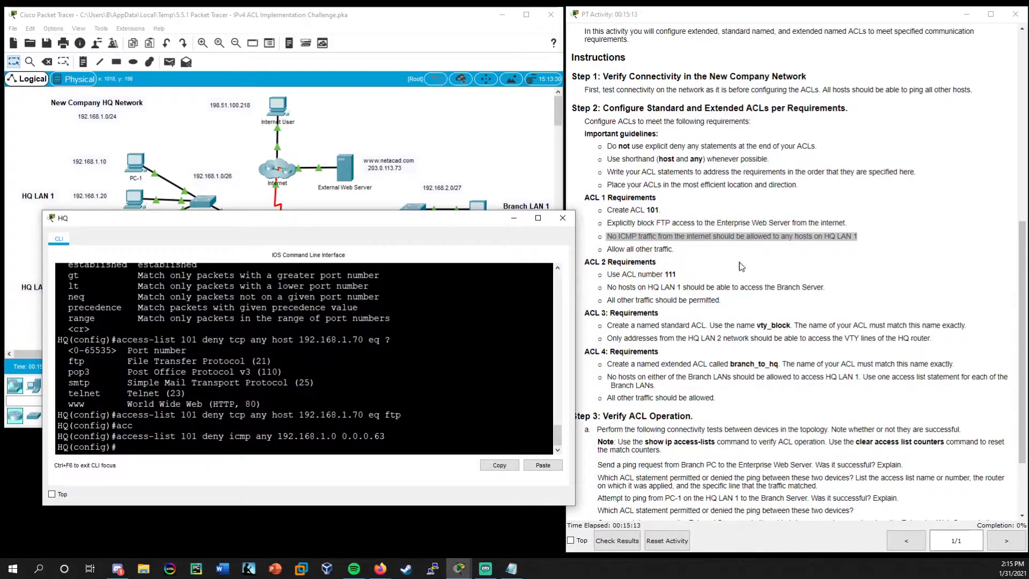
drag(477, 220, 741, 216)
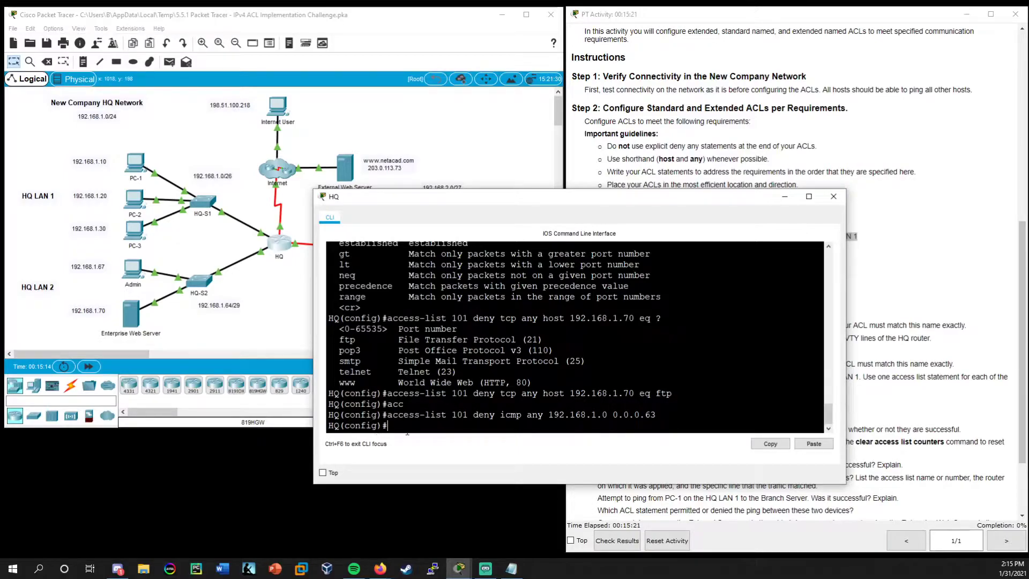
text(ccess)
key(Tab)
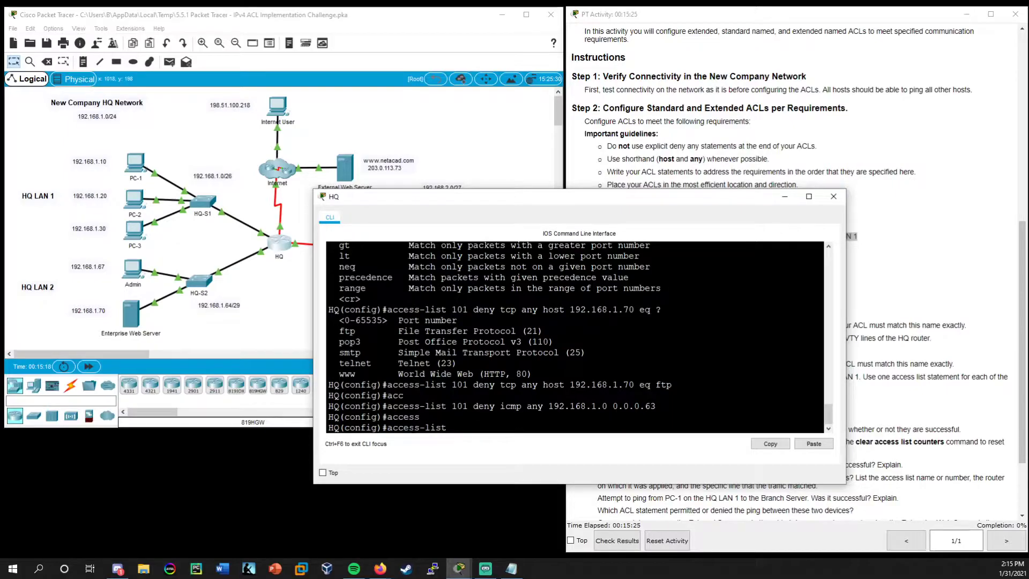
text(101 permit ip any any)
key(Return)
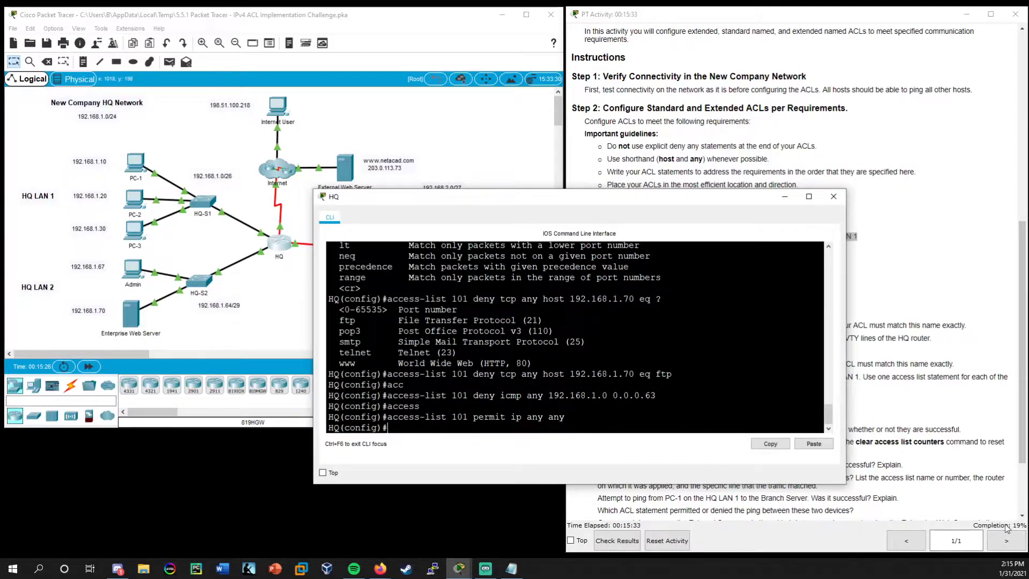
Step: Look up the serial interface linking HQ to the internet in the earlier IP interface listing and compare it with the topology
drag(571, 198, 289, 218)
drag(441, 230, 654, 240)
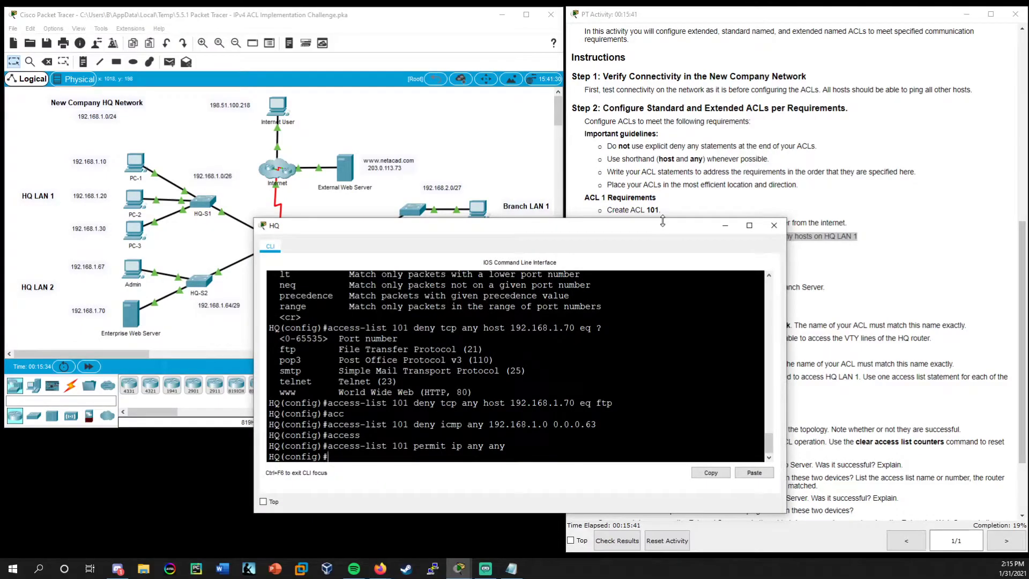
scroll(514, 365, up, 10)
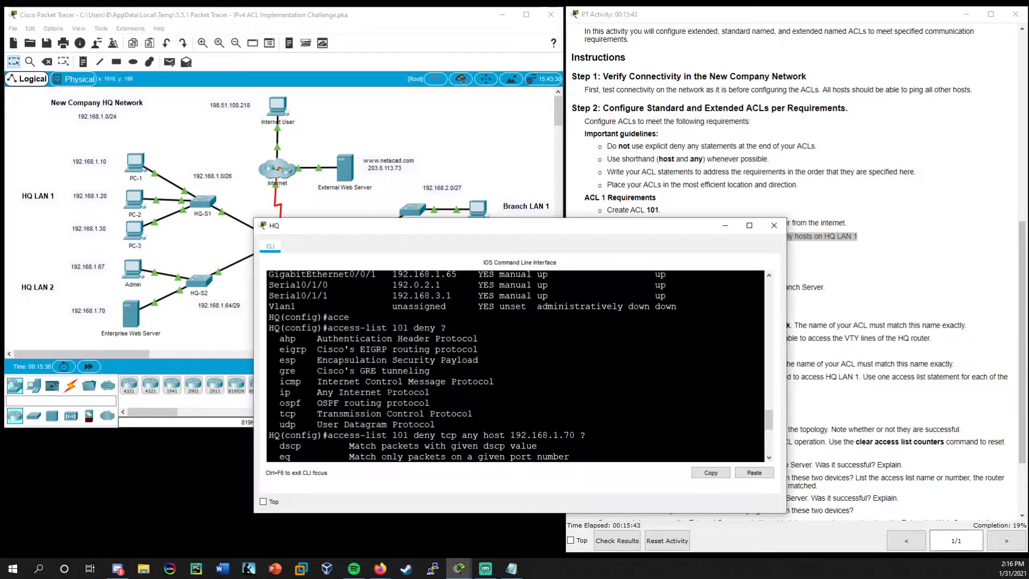
drag(327, 370, 257, 369)
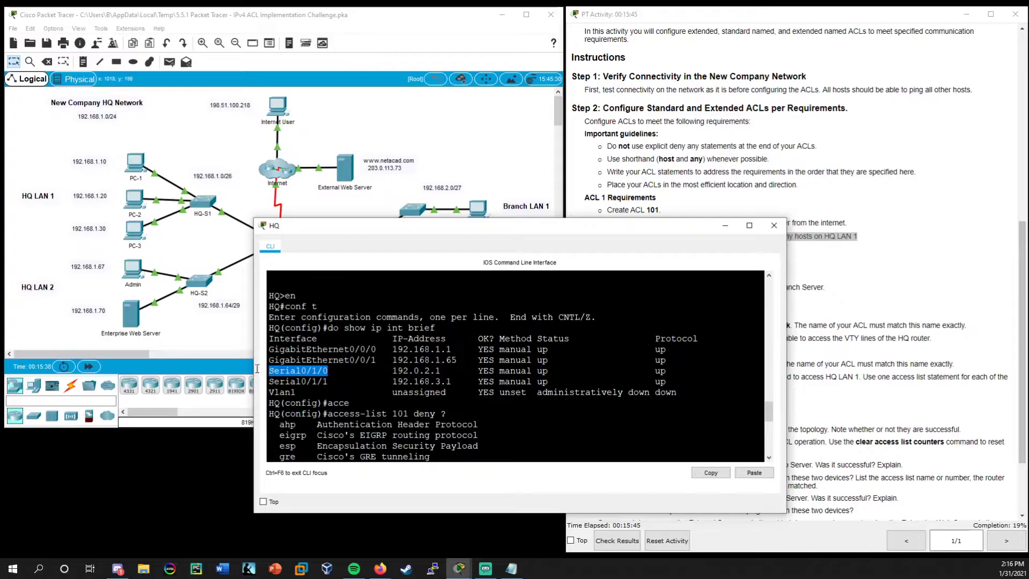
drag(395, 227, 439, 242)
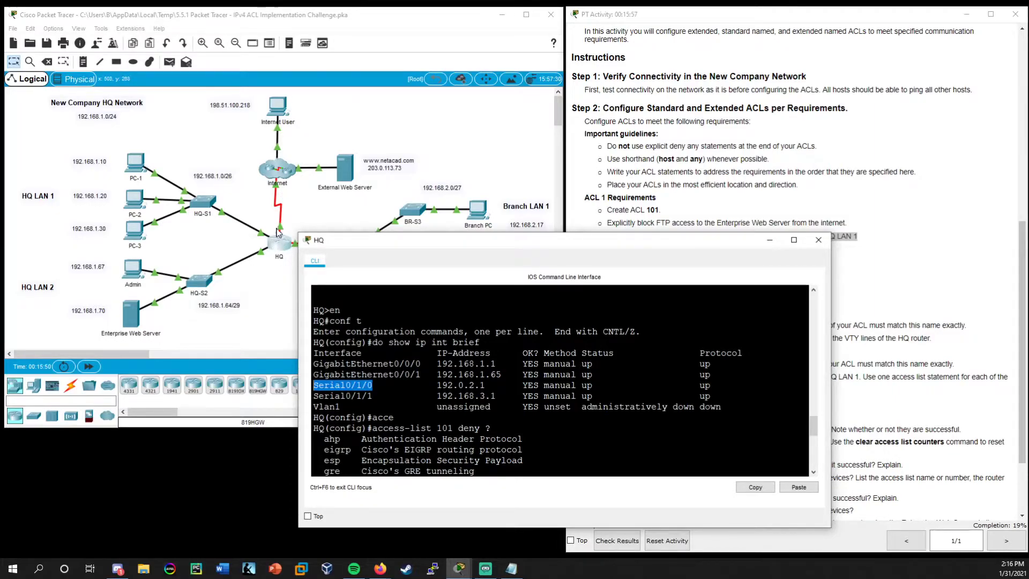
Step: Enter configuration mode for interface s0/1/0 on HQ and list the available ip subcommands
scroll(369, 300, down, 10)
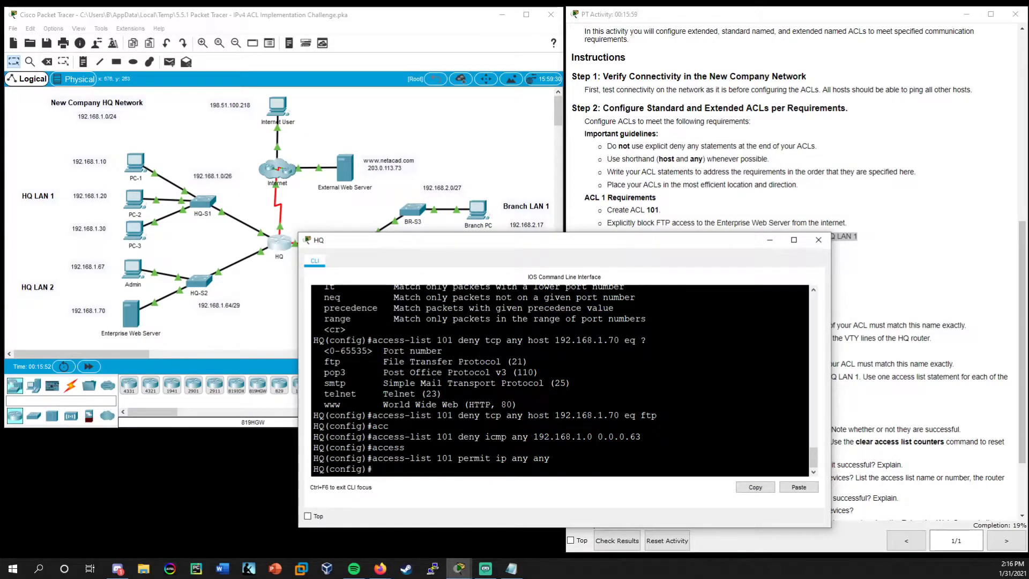
text(int s0/1/0)
key(Return)
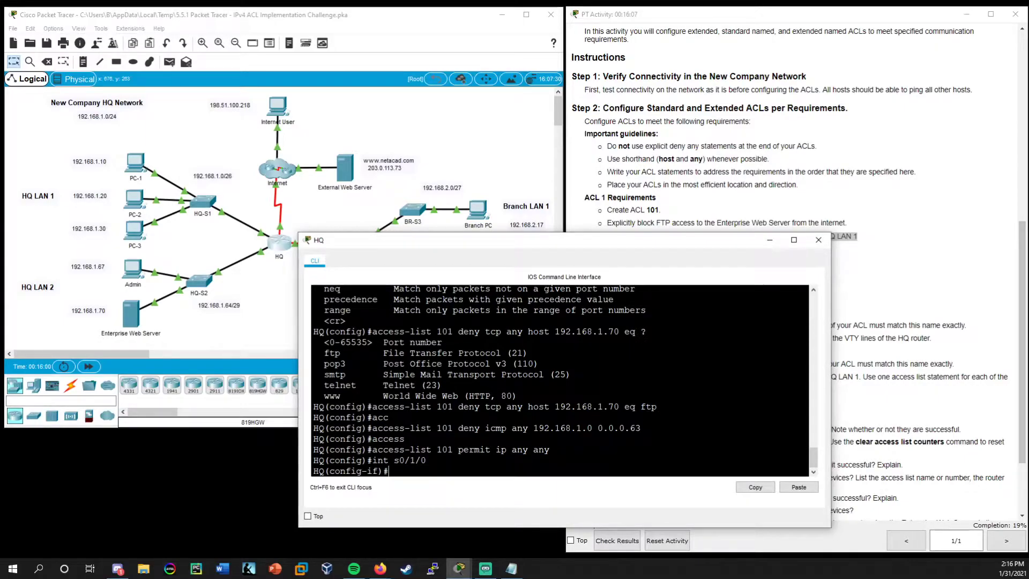
text(ip ?)
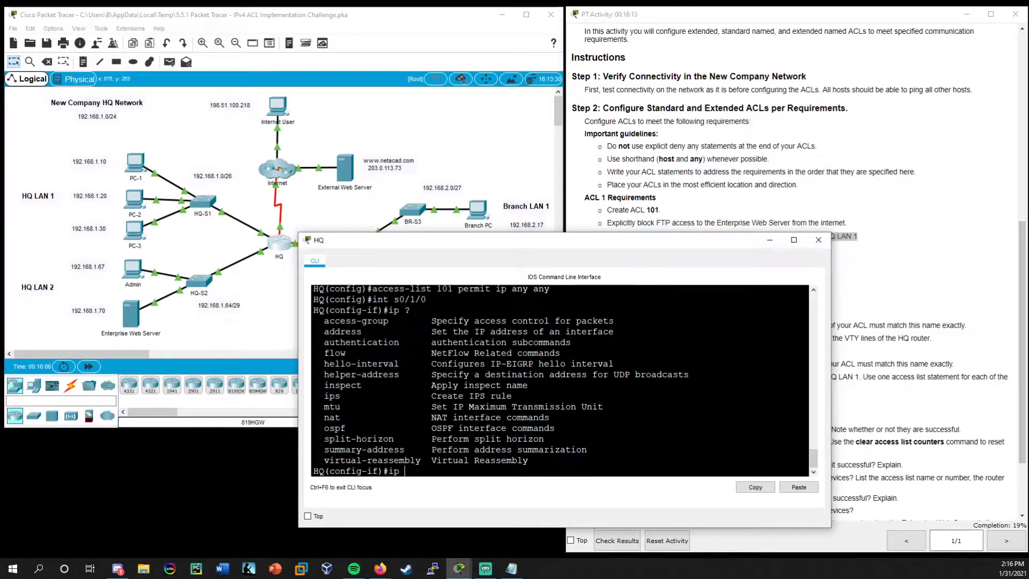
Step: Apply ACL 101 to the HQ interface s0/1/0 in the inbound direction, checking the available direction options first
drag(614, 320, 324, 320)
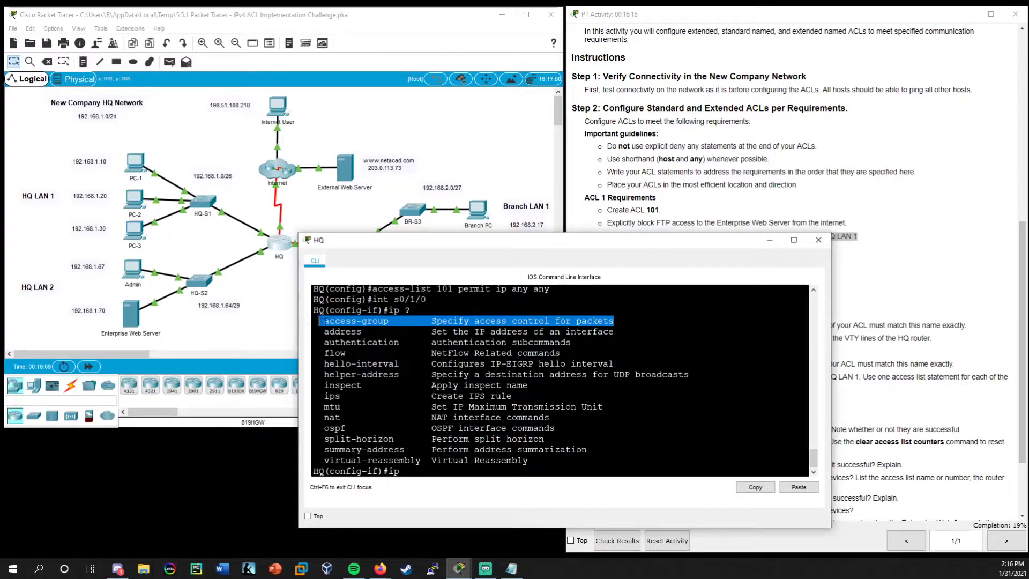
click(455, 489)
text(acces)
key(Tab)
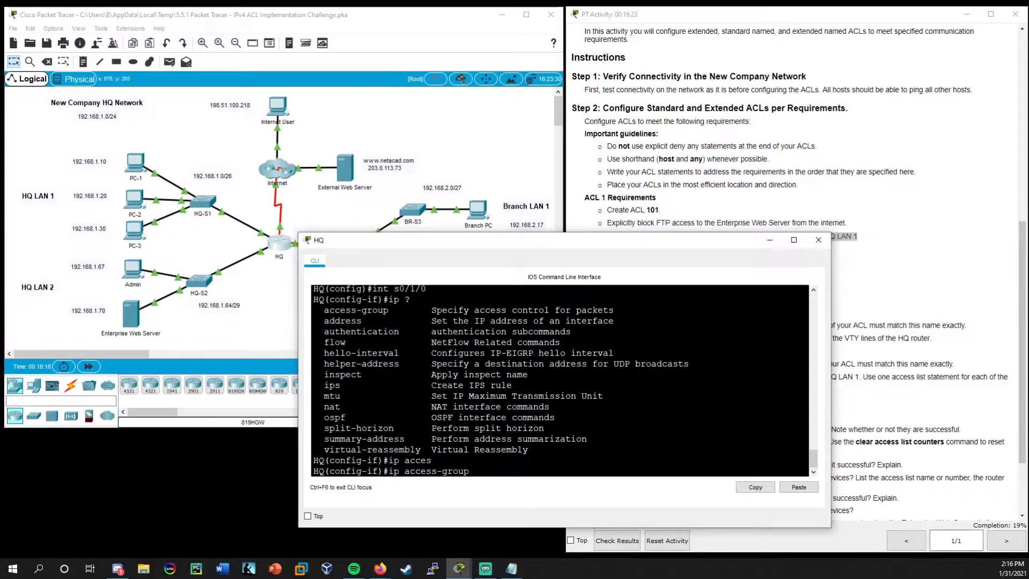
text(101 ?)
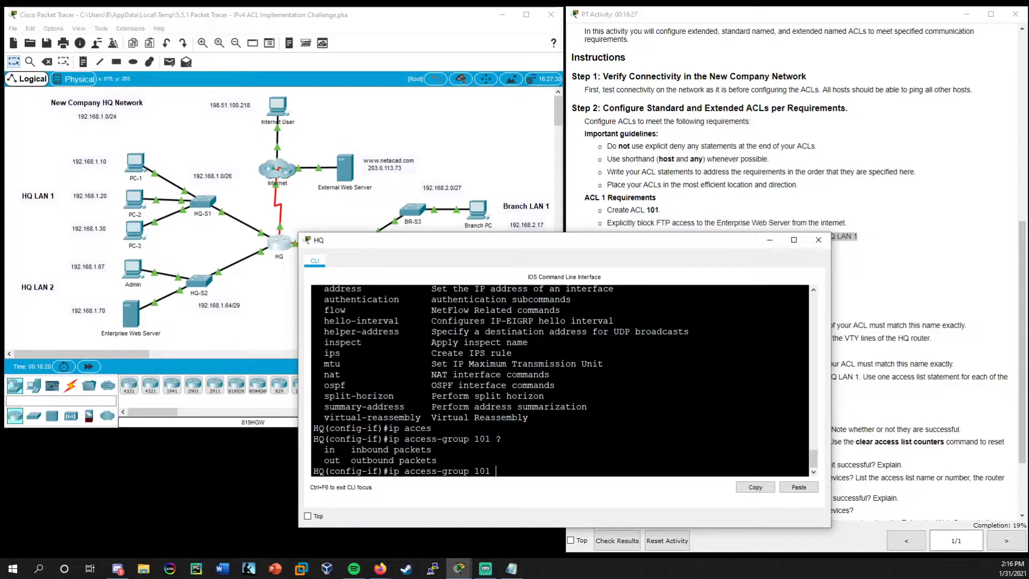
drag(437, 462, 316, 449)
click(316, 449)
drag(419, 245, 440, 252)
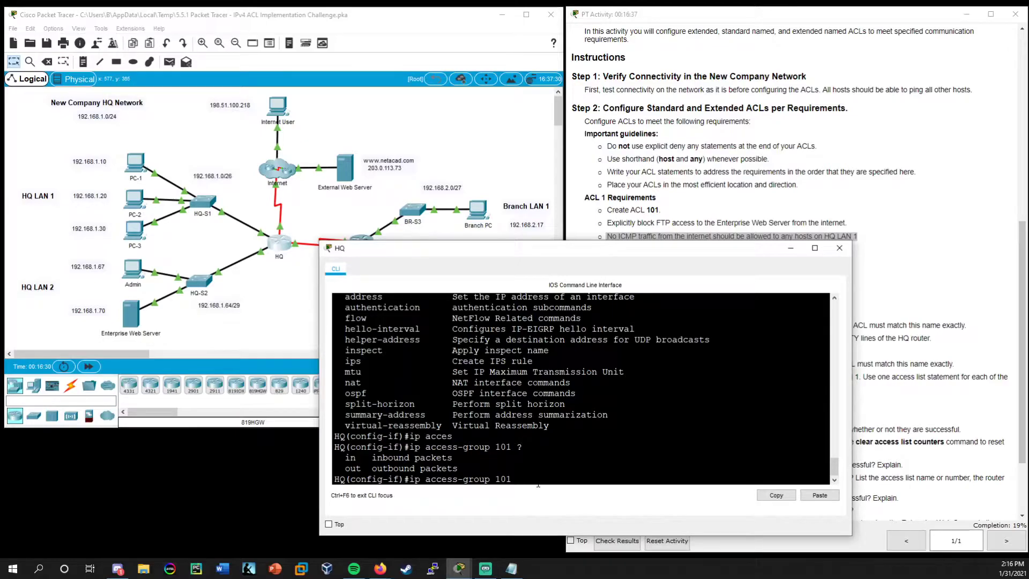
text(in)
key(Return)
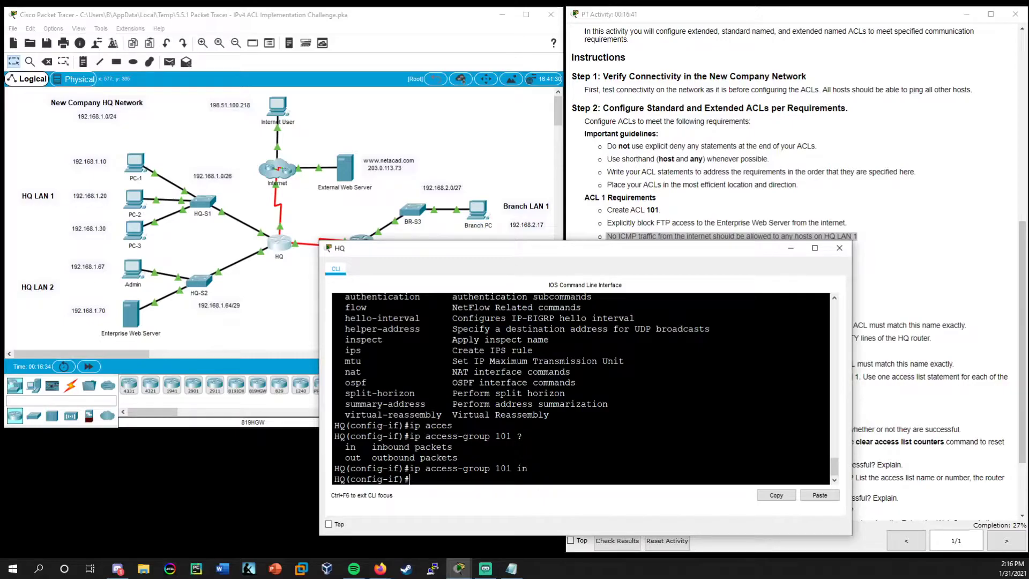
Step: Close the HQ router window and review the completed ACL 1 requirements in the activity instructions
drag(617, 253, 464, 246)
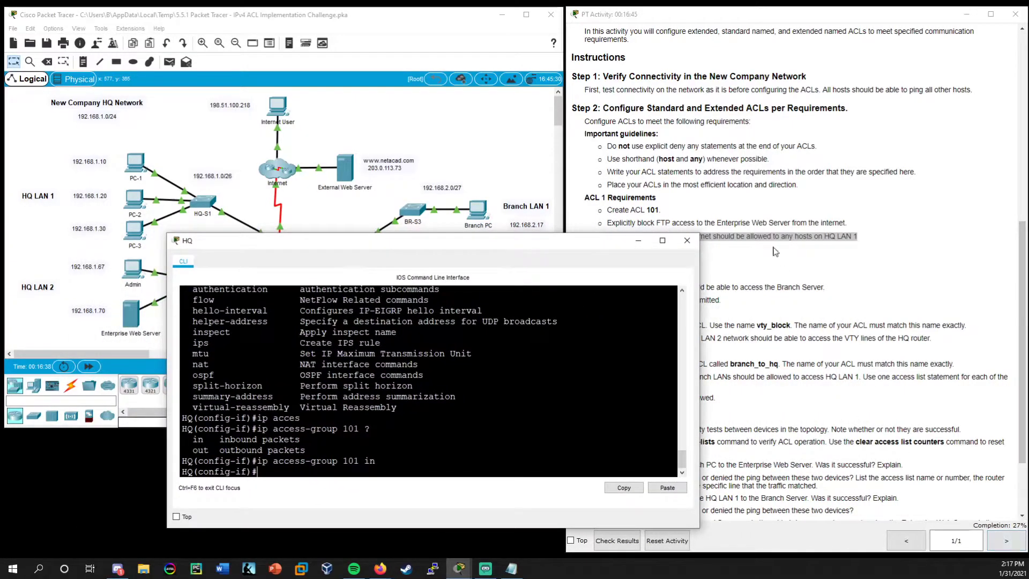
click(687, 240)
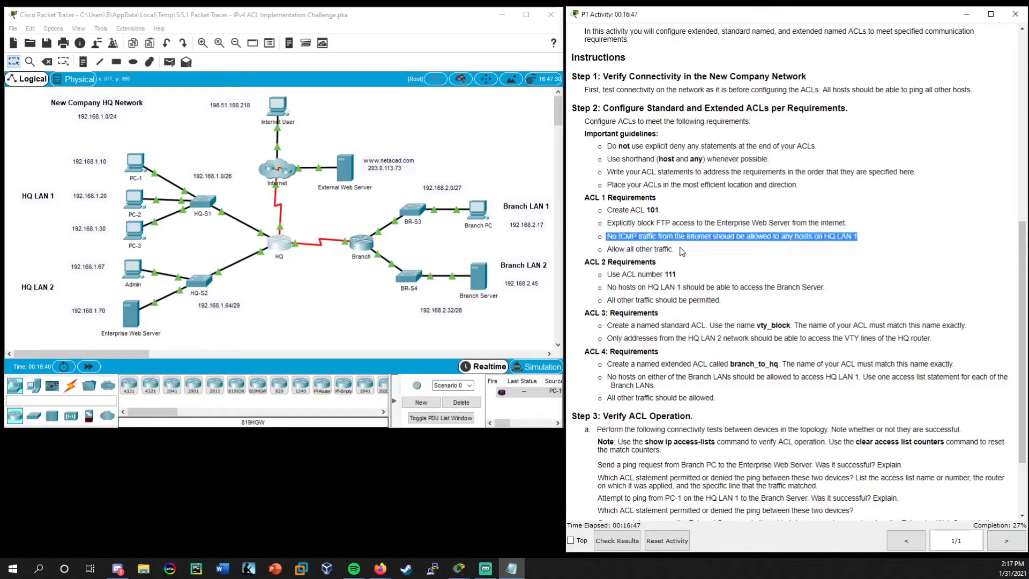
drag(691, 253, 580, 194)
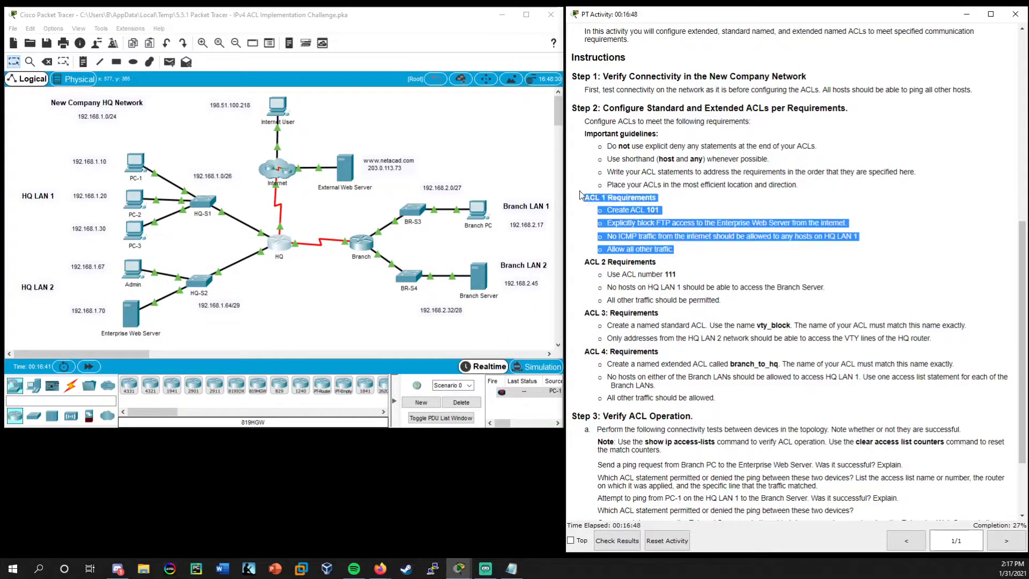
click(725, 310)
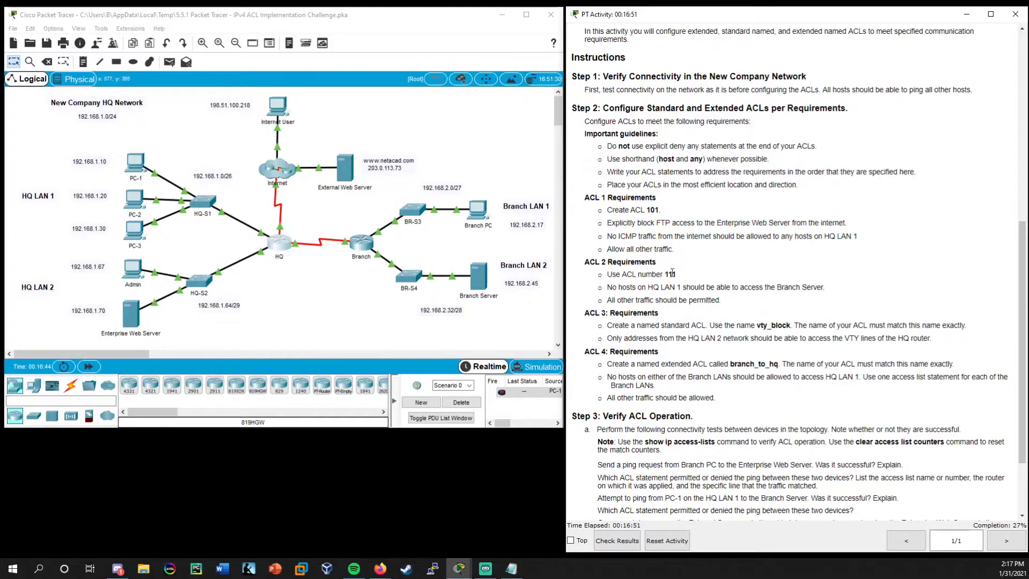
Step: Read the ACL 2 requirements on the list number and HQ LAN 1 access to the Branch Server, and check the Notepad wildcard notes
drag(677, 274, 663, 273)
drag(647, 288, 679, 289)
click(711, 291)
drag(611, 288, 818, 289)
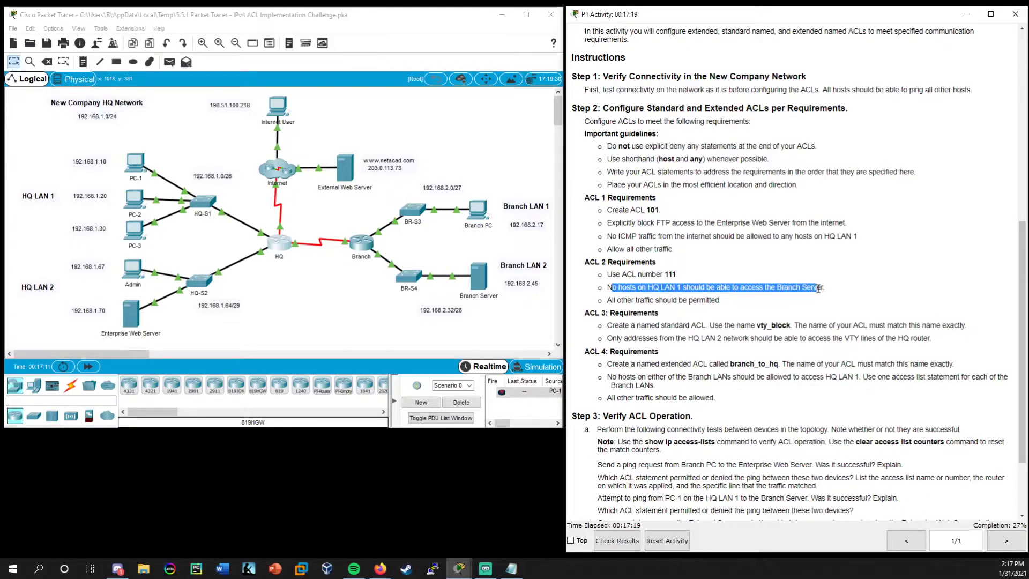
click(818, 289)
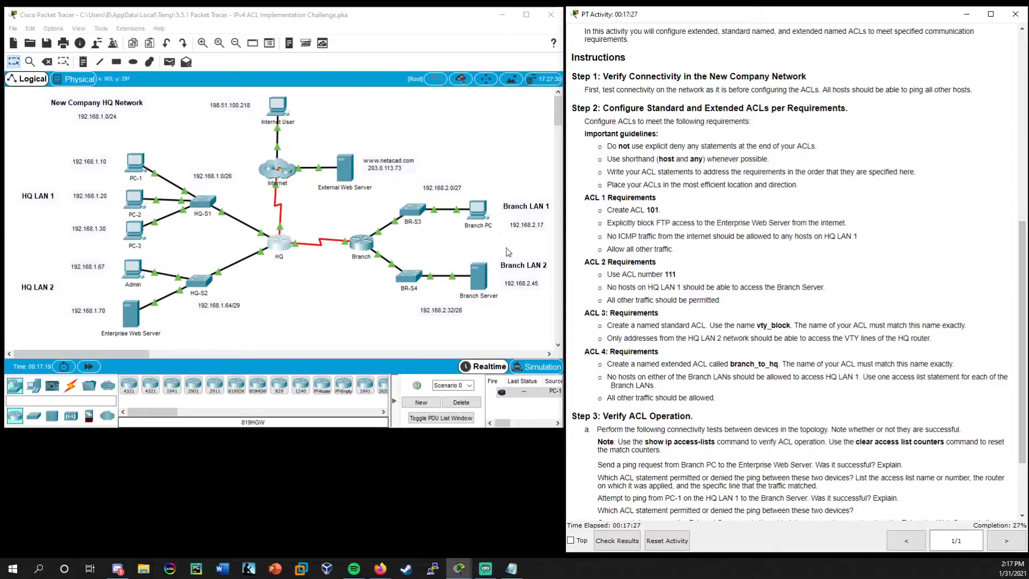
drag(676, 274, 638, 274)
click(646, 292)
key(alt+Tab)
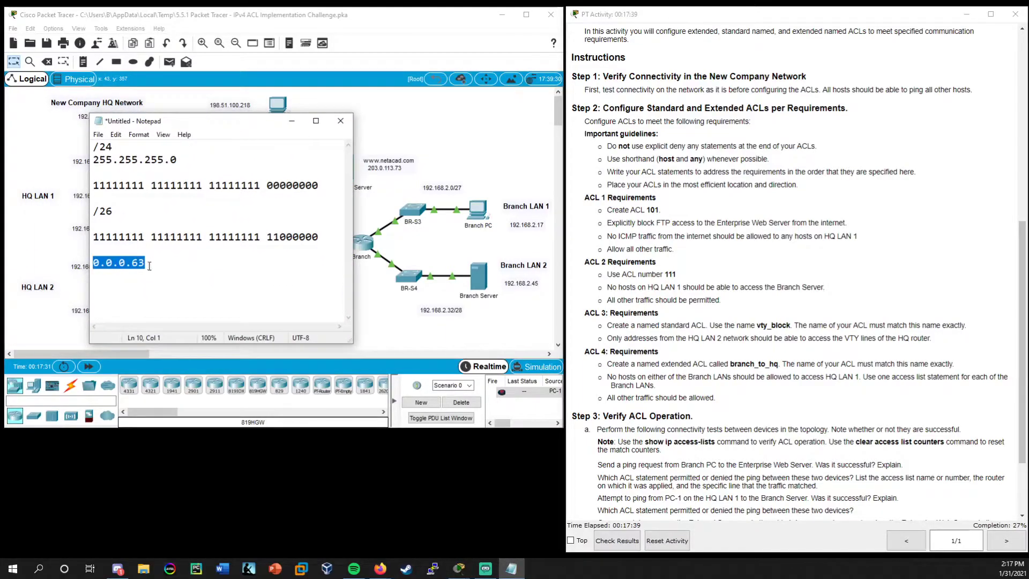
key(alt+Tab)
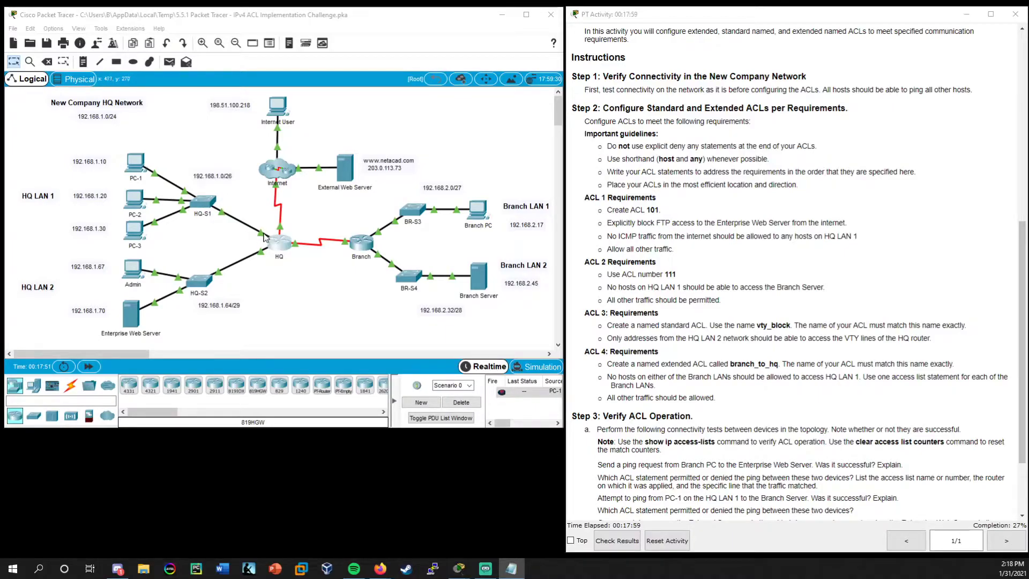
Step: Reopen the HQ CLI, widen its window, and run do show ip int brief
click(279, 242)
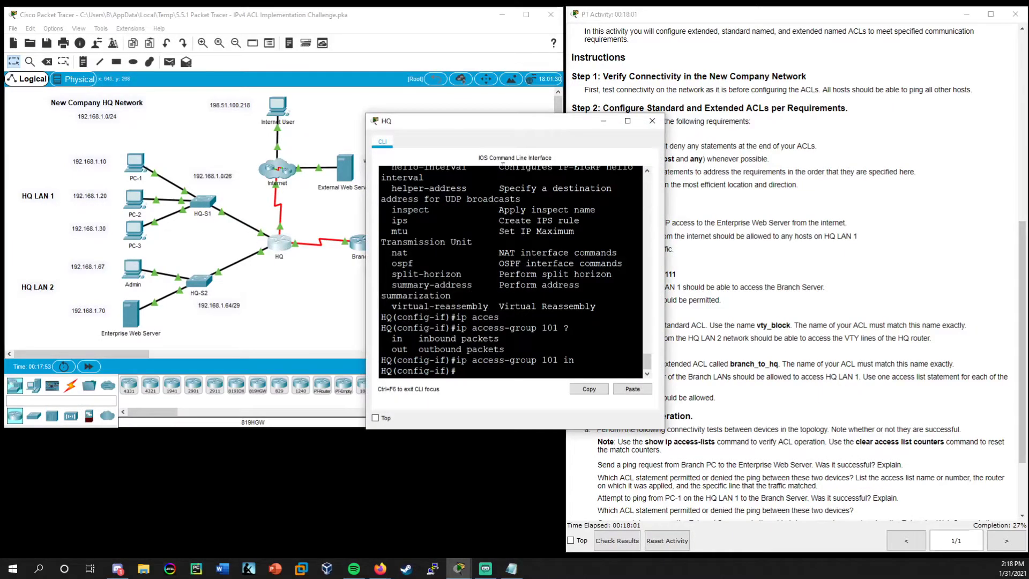
drag(487, 122, 454, 119)
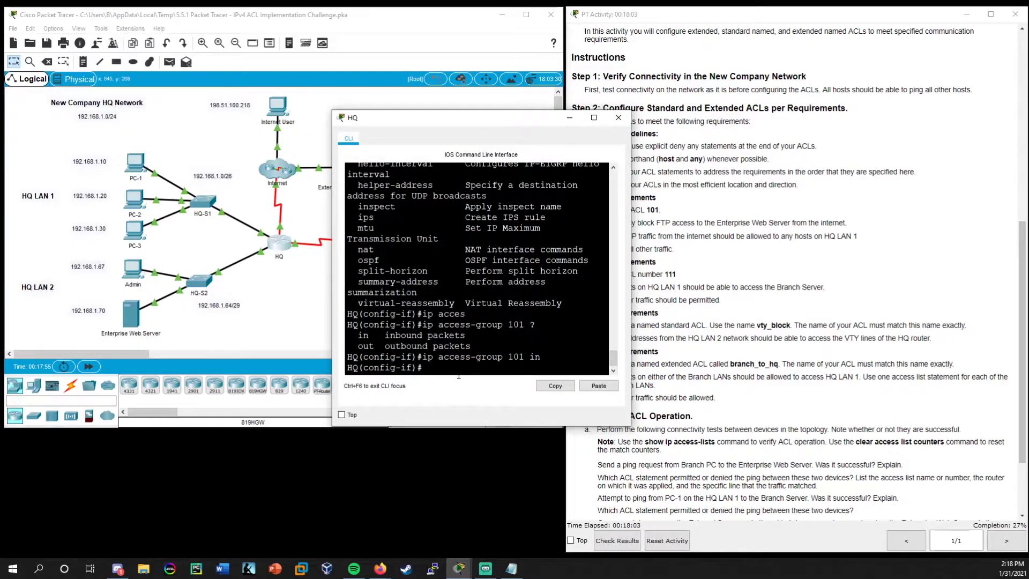
drag(630, 332, 783, 333)
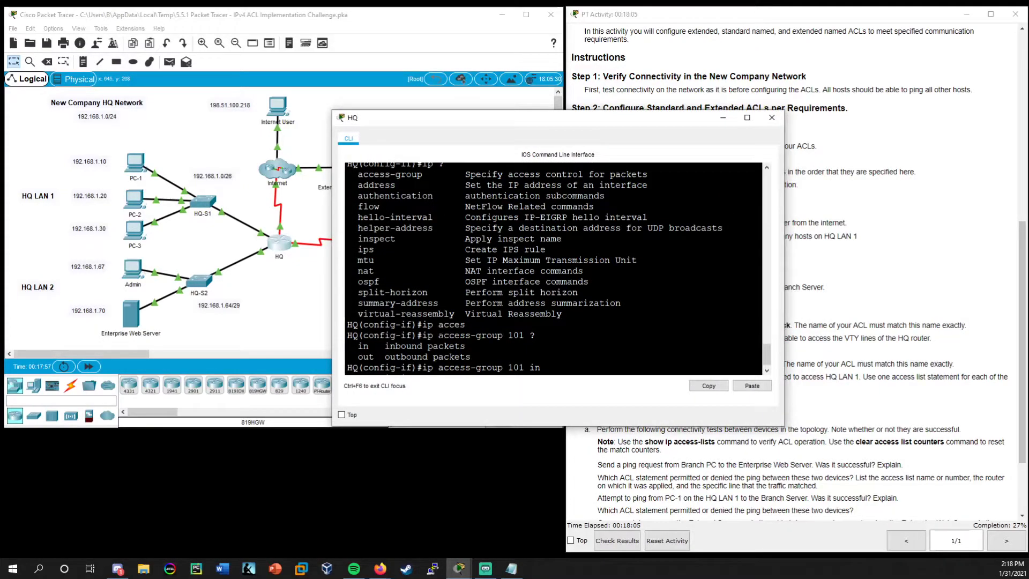
text(o show ip int brief)
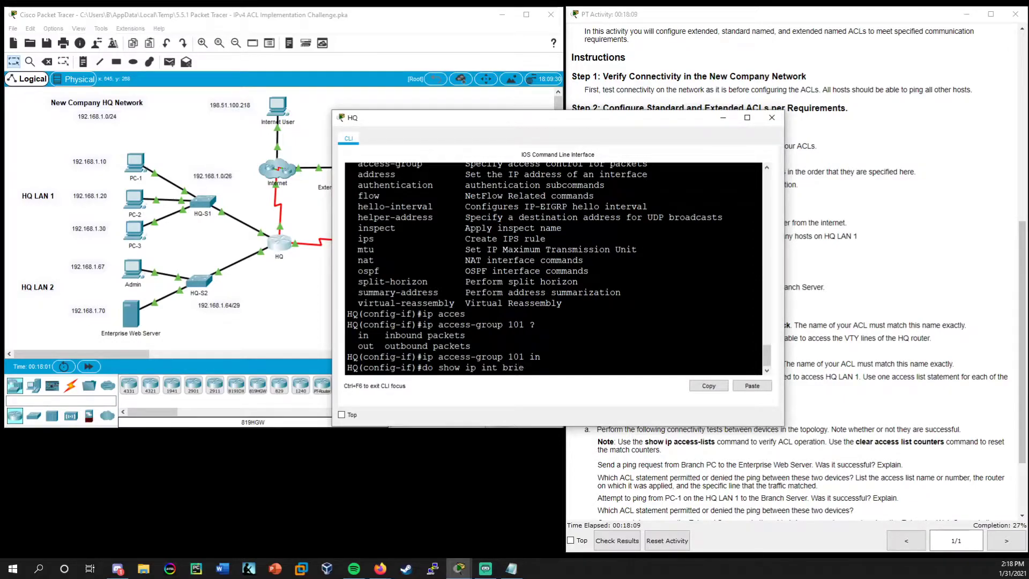
key(Return)
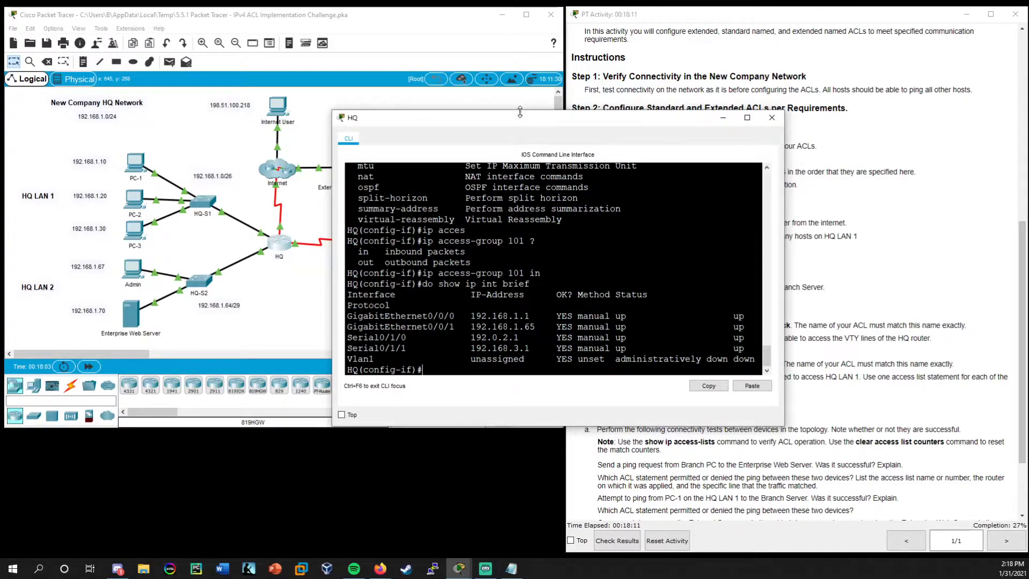
Step: Compare the HQ interface listing with the addressing table and topology to identify the interface facing HQ LAN 1
drag(522, 117, 486, 189)
scroll(897, 179, up, 7)
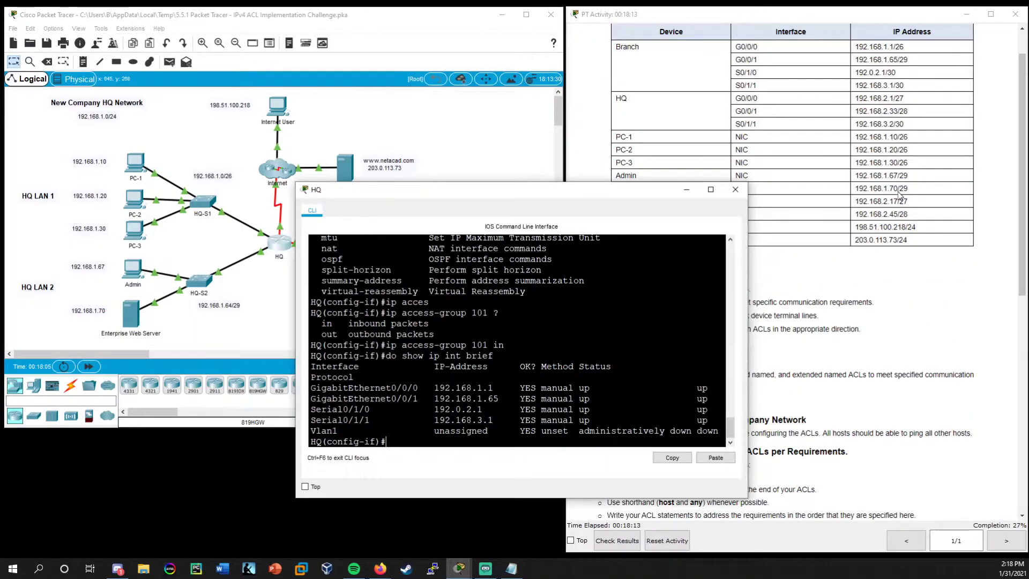
scroll(892, 201, down, 9)
drag(584, 191, 646, 155)
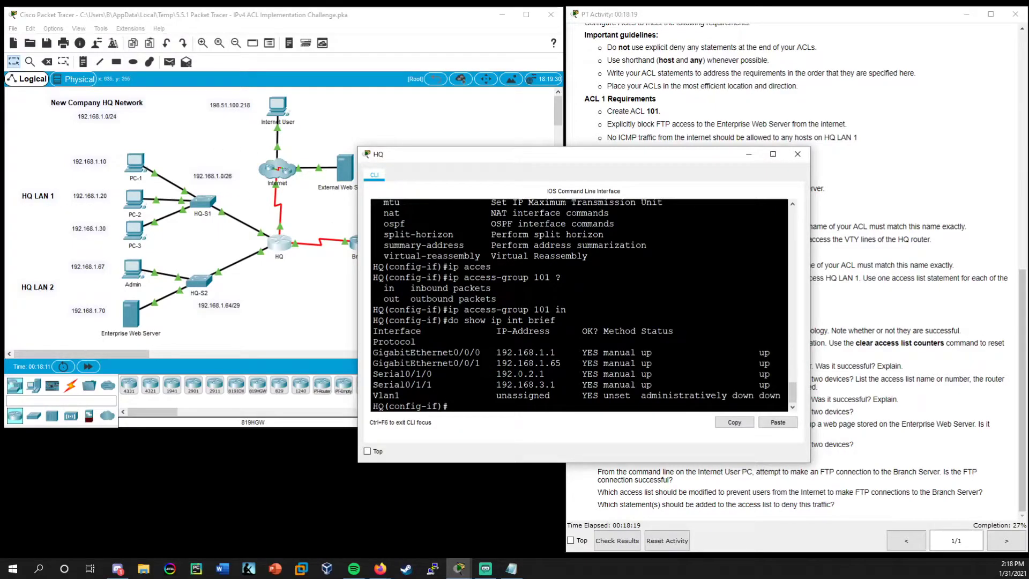
drag(480, 351, 364, 351)
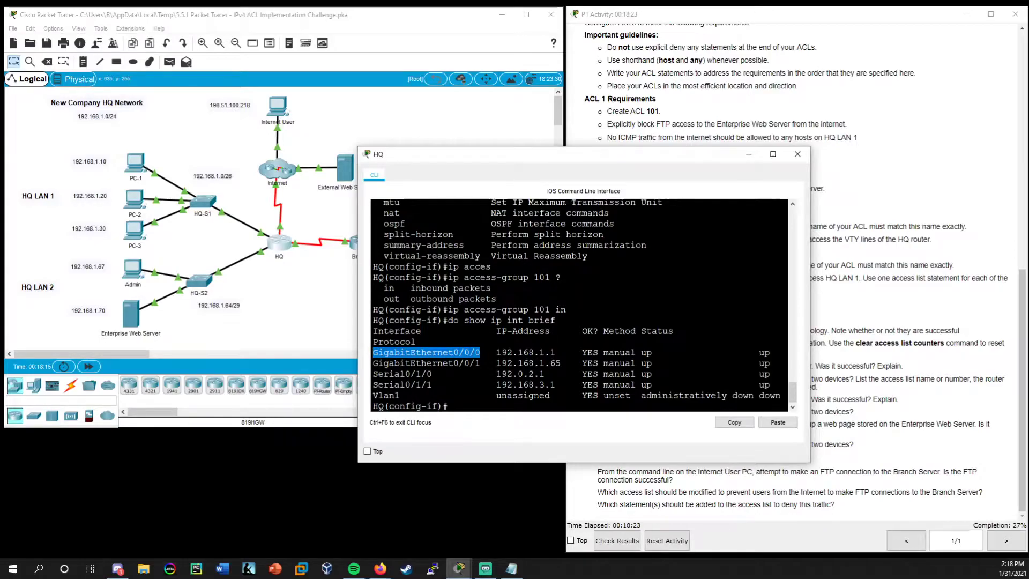
drag(523, 160, 349, 146)
Step: Discard the partial access command and exit interface configuration mode to return HQ to global configuration mode
click(607, 380)
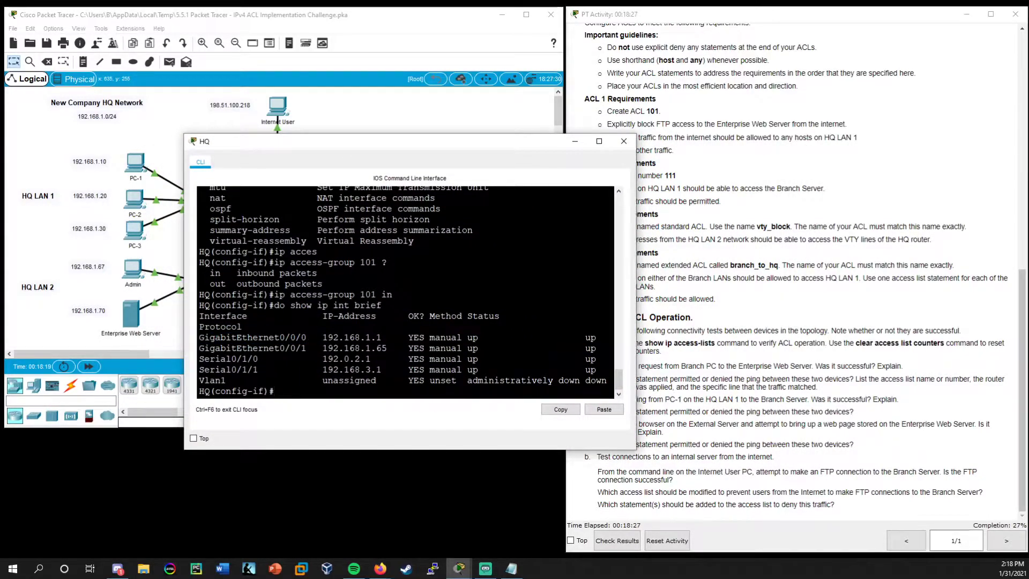
text(acce)
key(Tab)
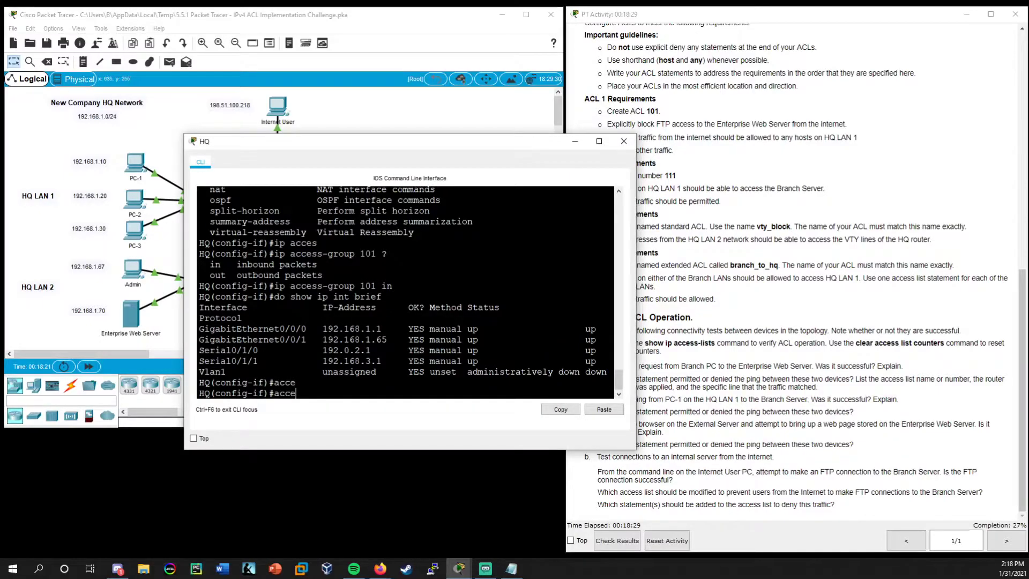
key(BackSpace)
key(BackSpace)
text(exit)
key(Return)
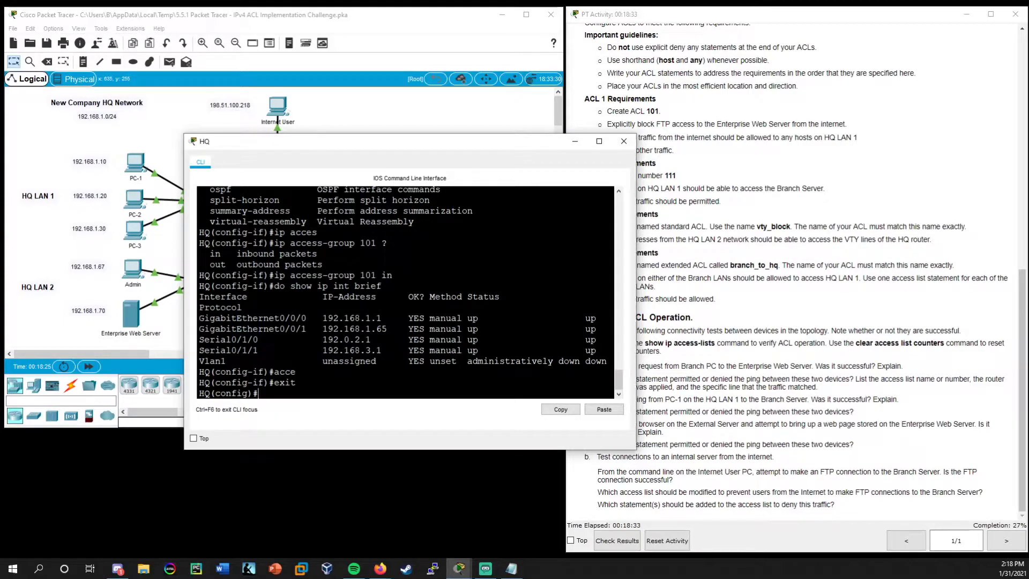
drag(267, 381, 211, 382)
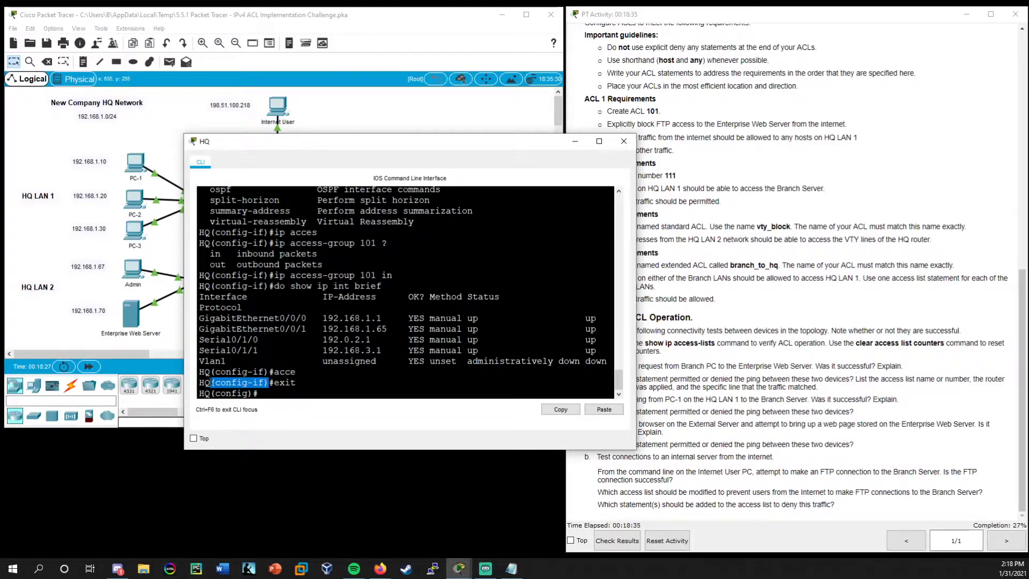
click(210, 382)
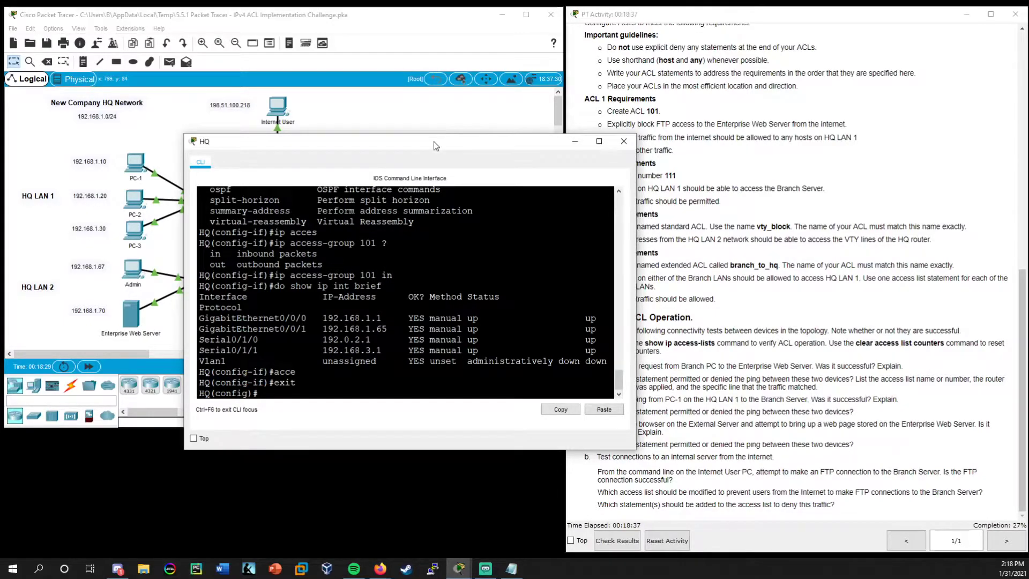
Step: Begin an extended ACL statement on HQ with access-list 111 deny ip
drag(434, 145, 497, 142)
text(acc)
key(Tab)
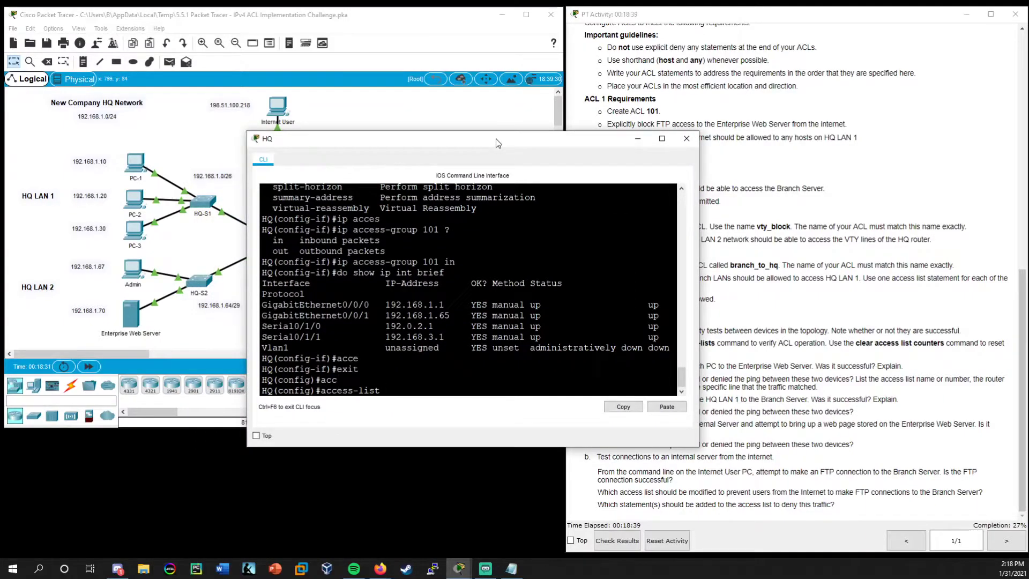
text(111)
drag(497, 142, 474, 154)
text(1 deny )
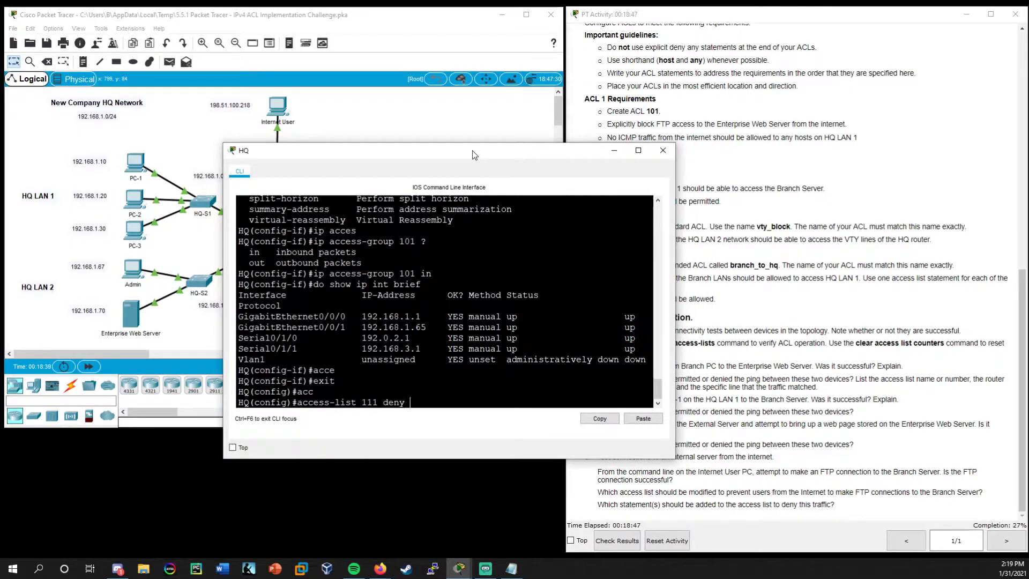
text(ip)
Step: Complete the ACL 111 deny statement with source any and destination host 192.168.2.45, the Branch Server, and submit it
drag(474, 155, 563, 172)
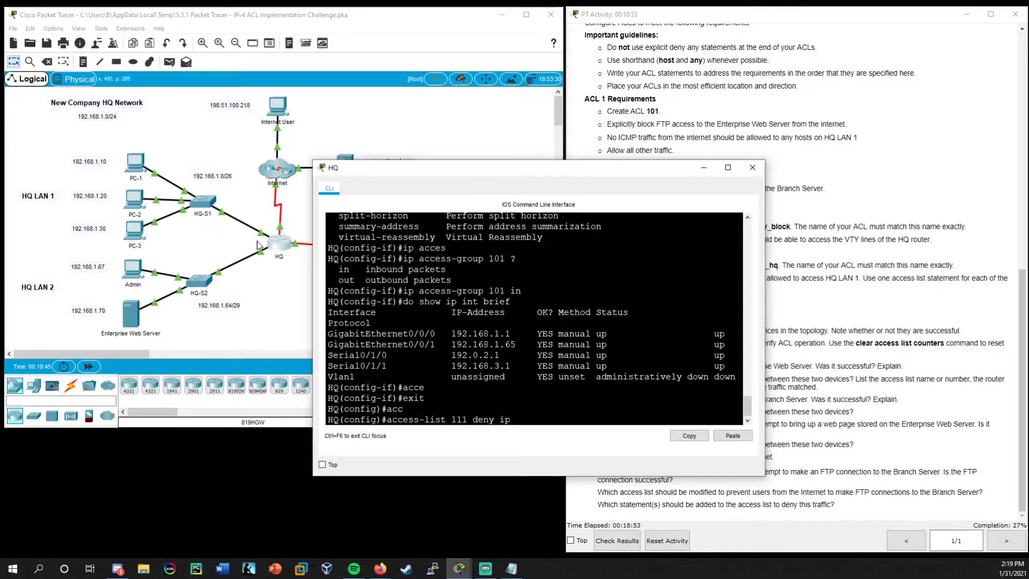
drag(435, 167, 400, 157)
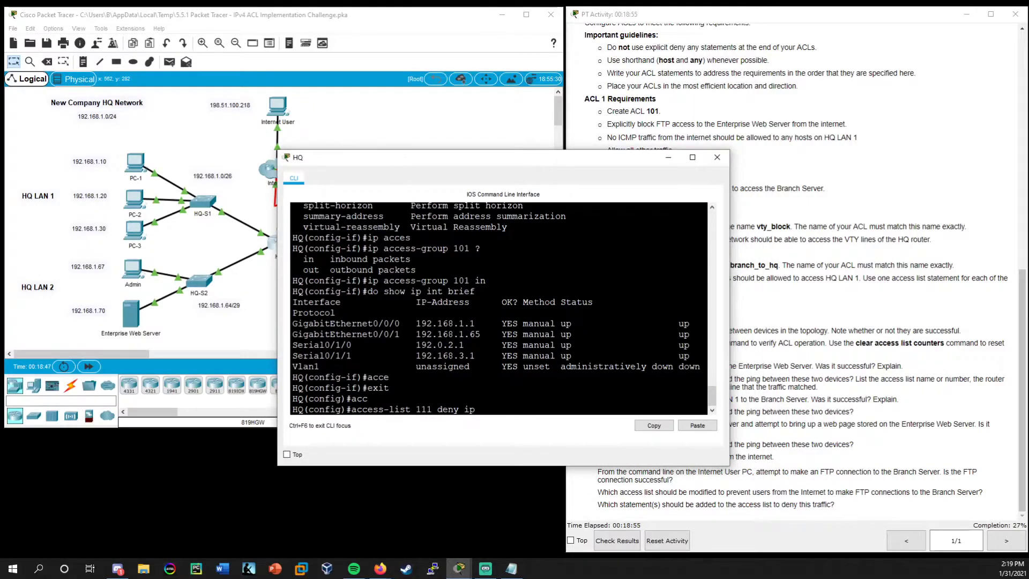
text(any)
drag(557, 170, 824, 94)
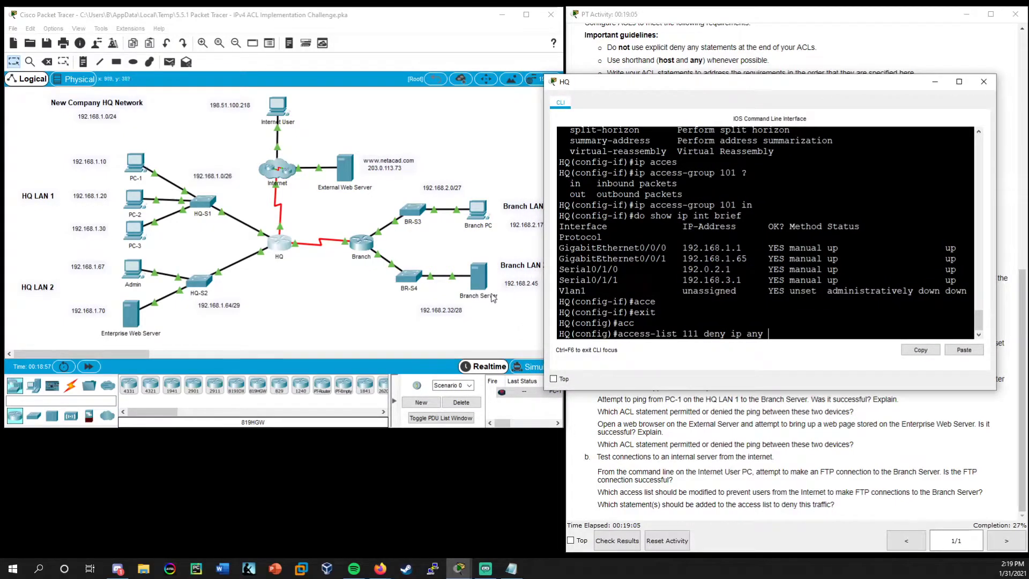
drag(741, 84, 759, 89)
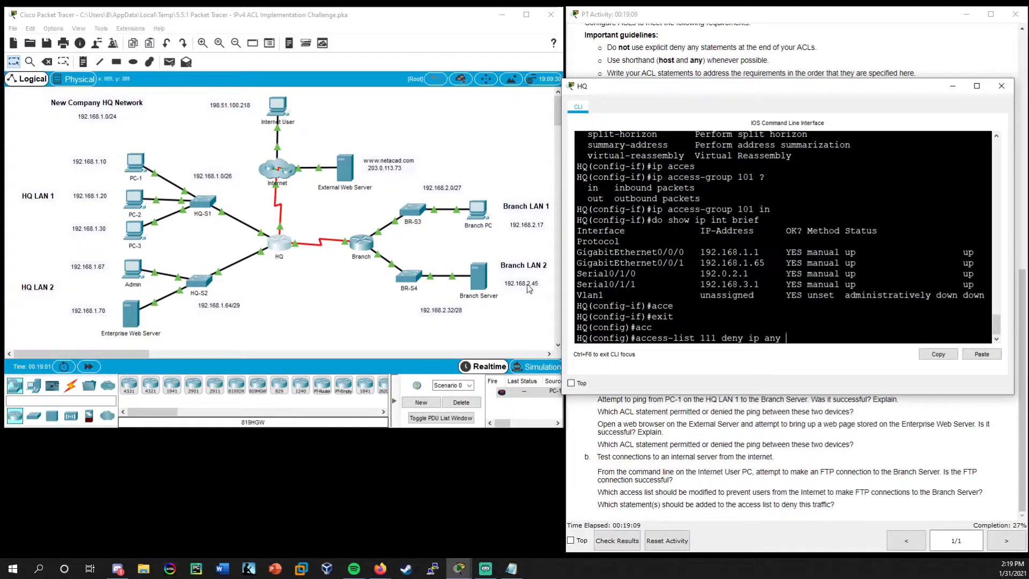
text(host 192.168.2.45)
key(Return)
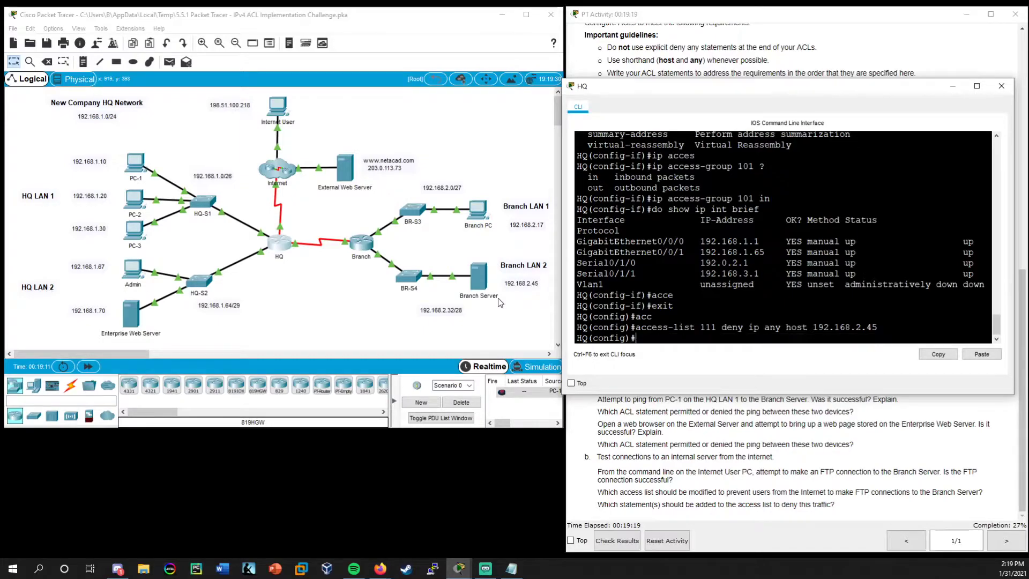
Step: Check the remaining ACL 2 requirement and add the statement access-list 111 permit ip any any on HQ
drag(779, 95, 321, 177)
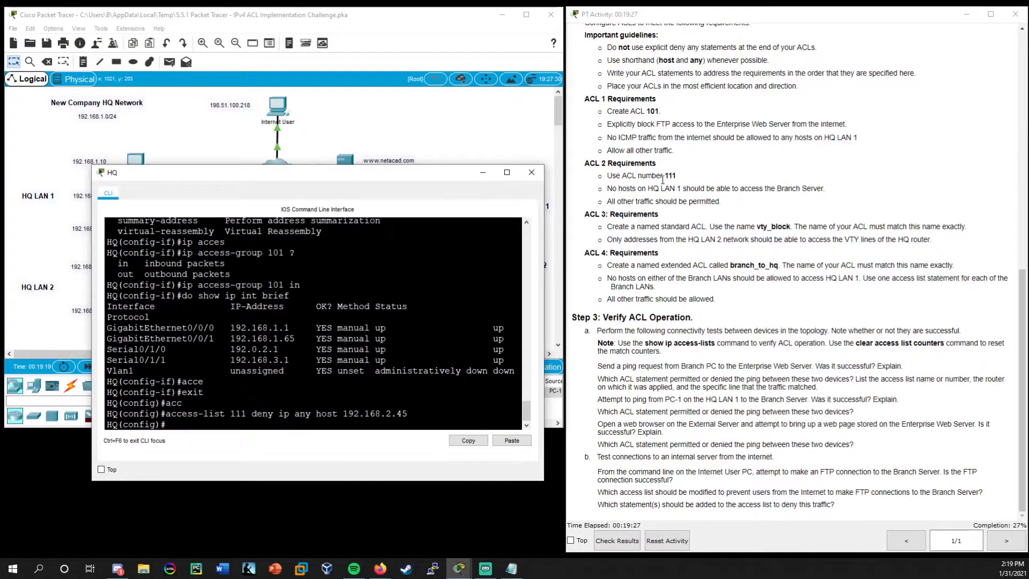
drag(721, 201, 609, 201)
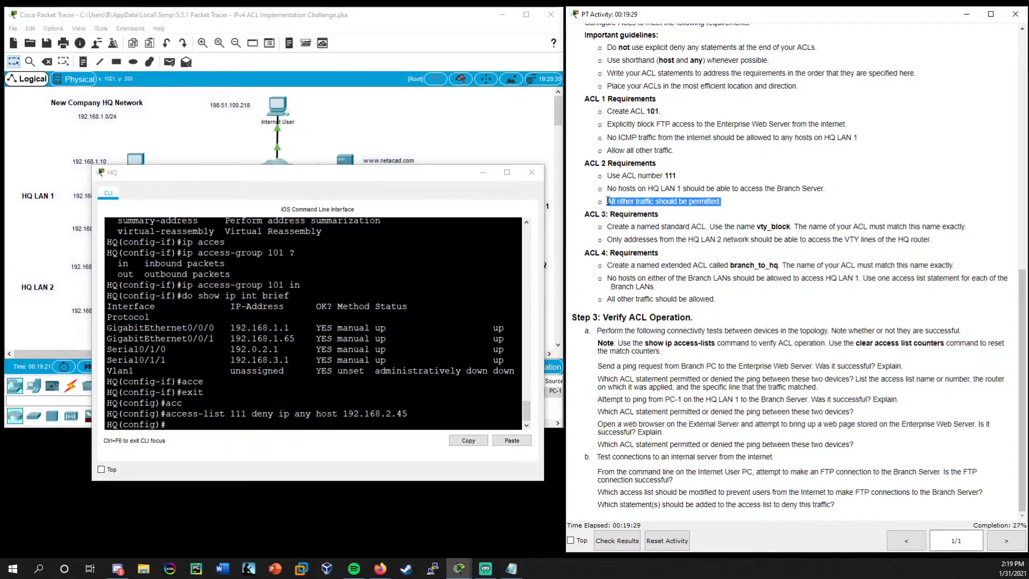
drag(452, 175, 613, 153)
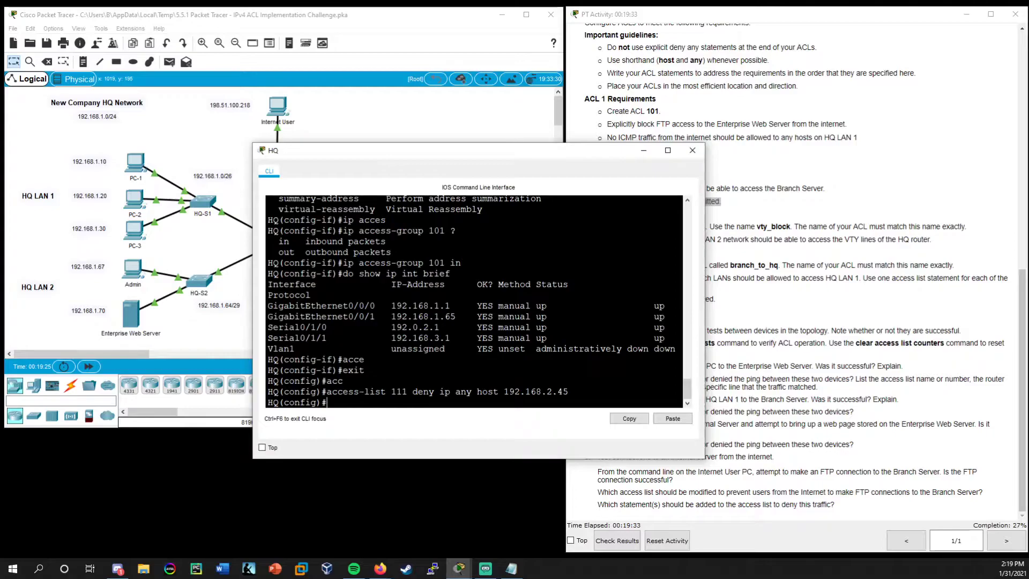
text(ce)
key(Tab)
text(111 )
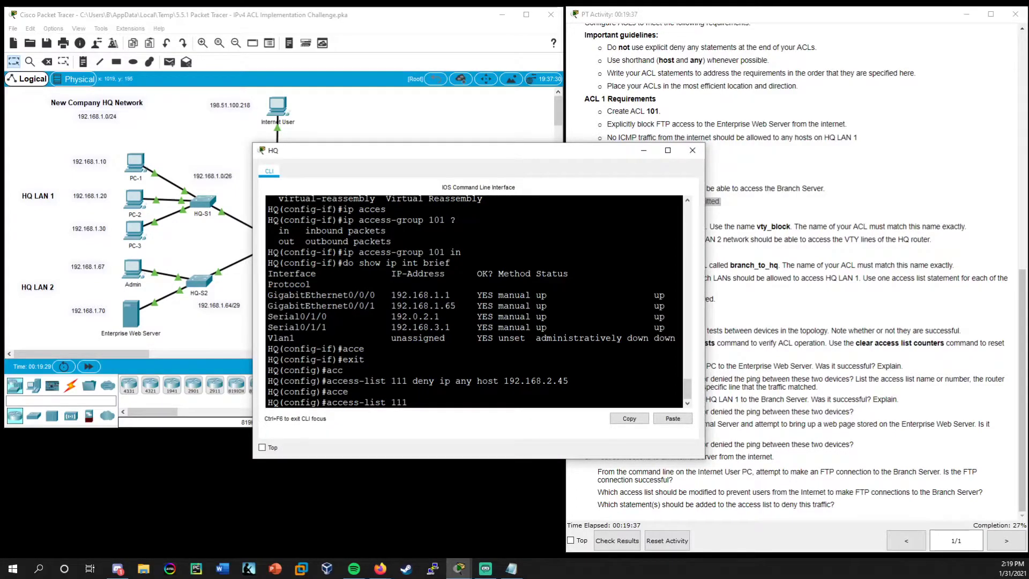
text(?)
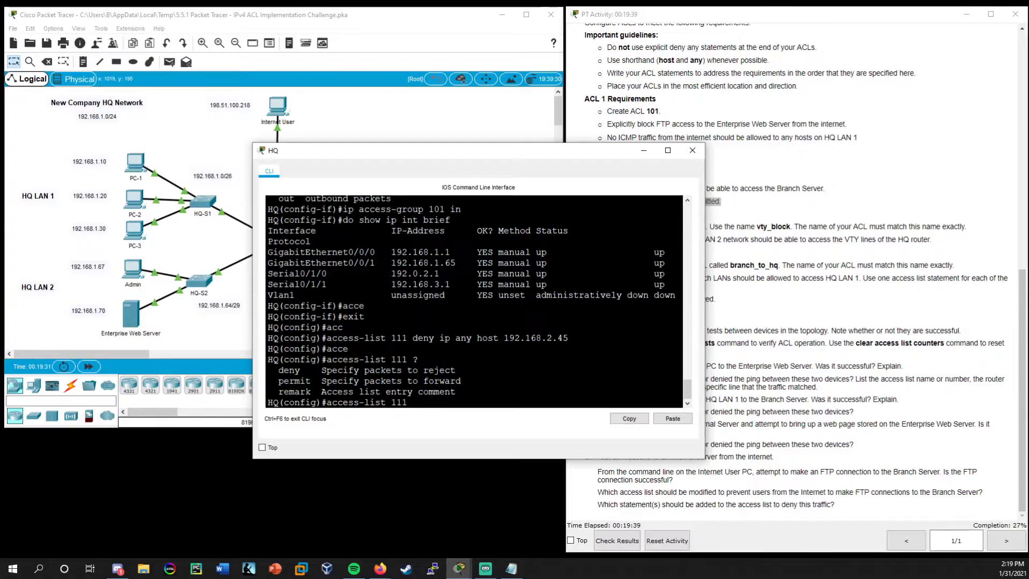
text(permit ip)
text(any any)
key(Return)
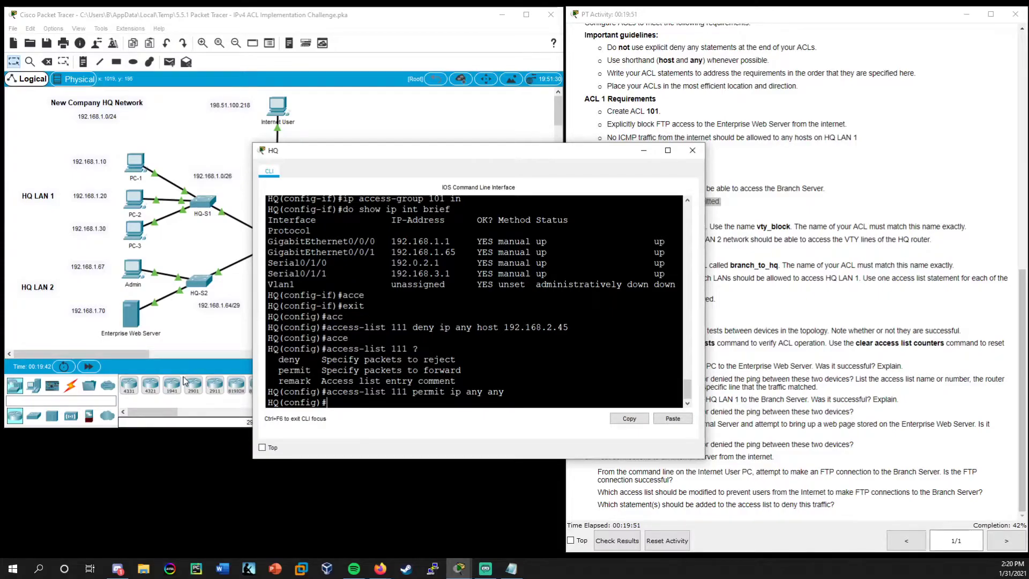
Step: Apply ACL 111 inbound on HQ's interface g0/0/0 with ip access-group 111 in
drag(429, 156, 547, 179)
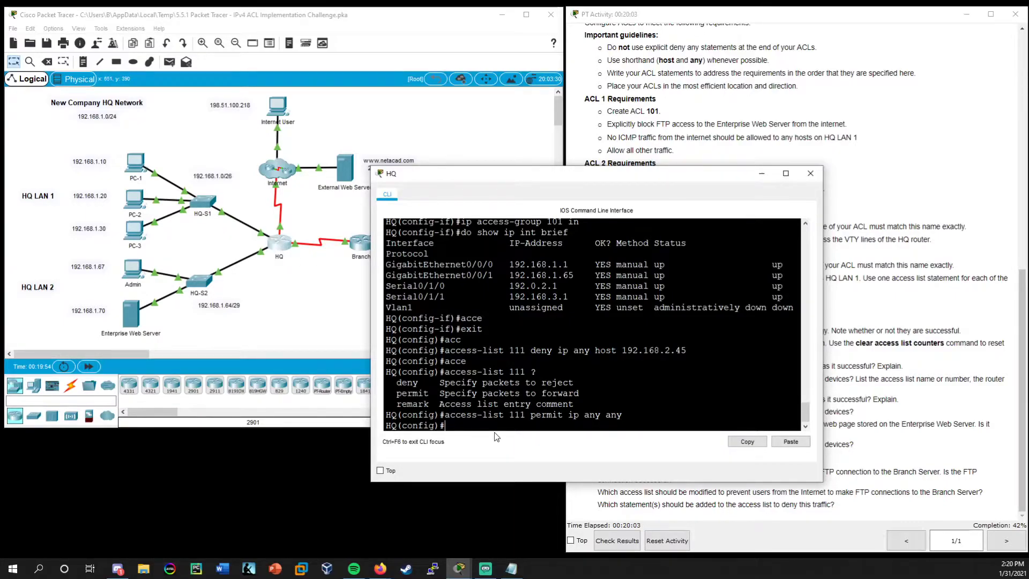
text(int g0/0/0)
key(Return)
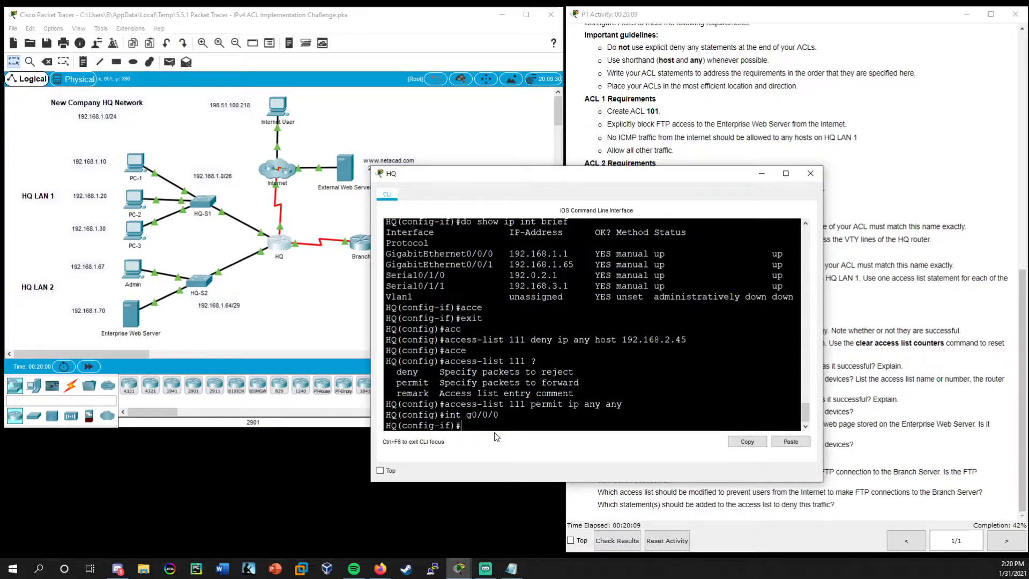
text(ip acces)
key(Tab)
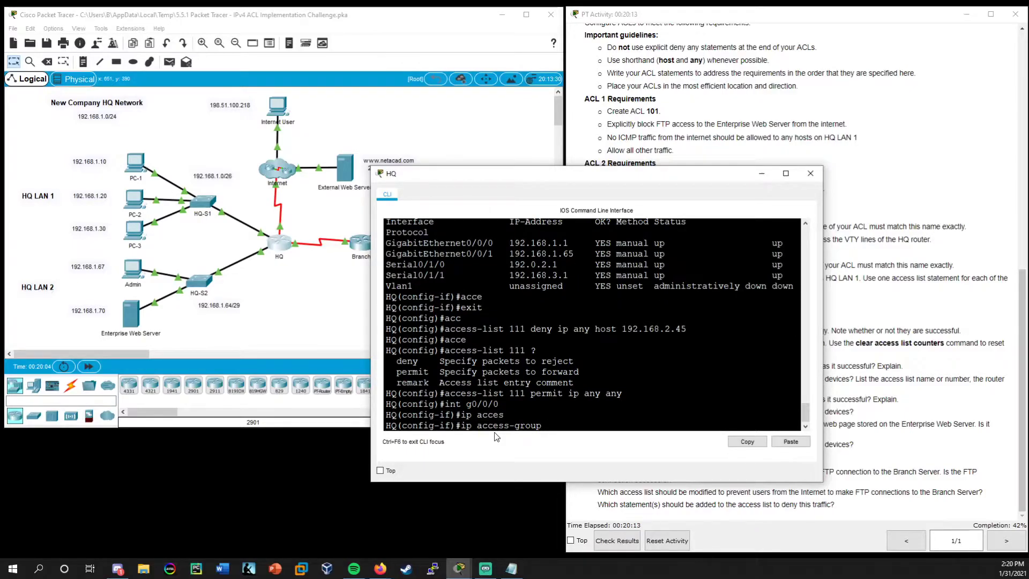
text(111 ?)
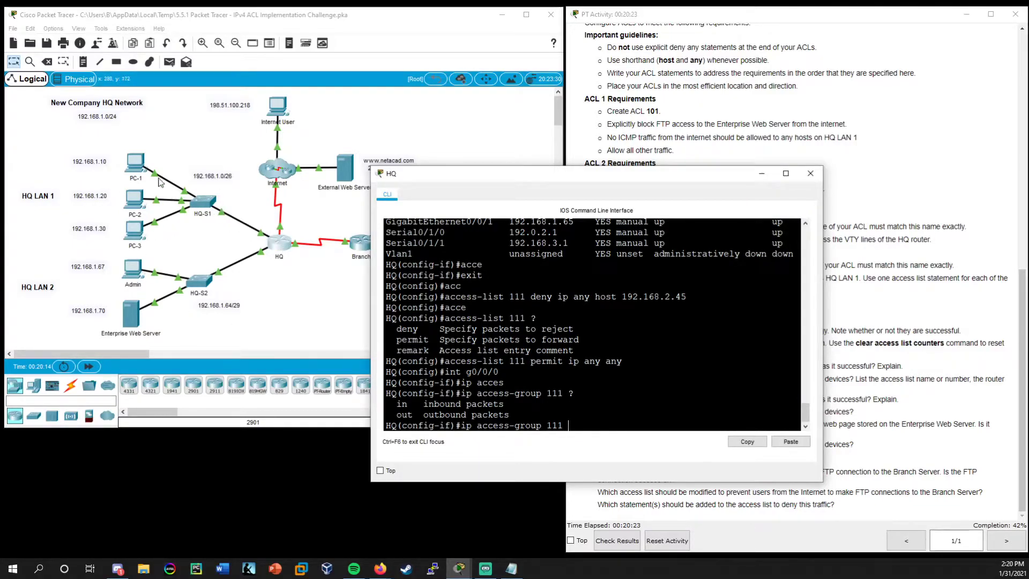
text(in)
key(Return)
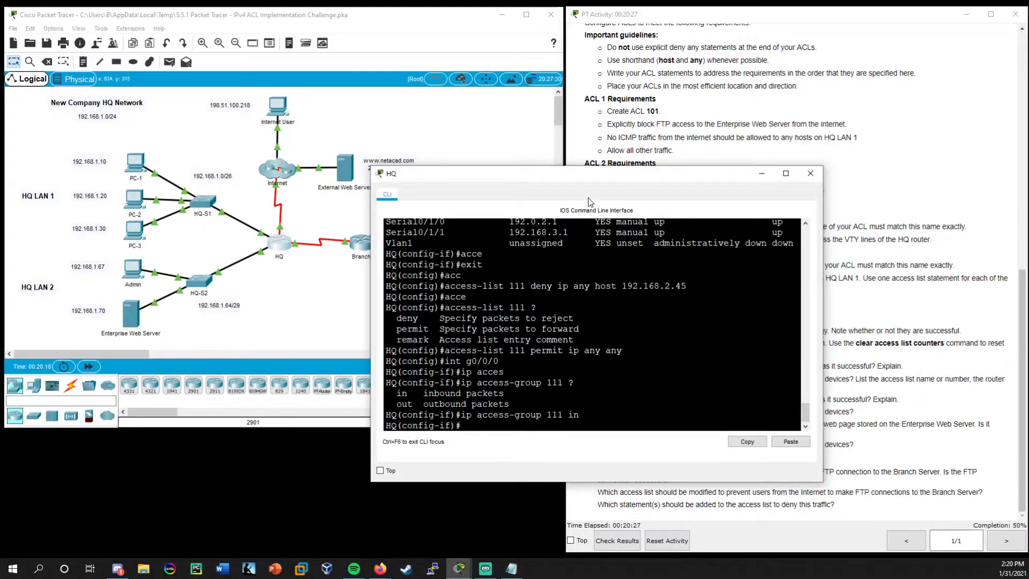
Step: Read the ACL 3 and ACL 4 requirements, focusing on the standard ACL vty_block and who may access HQ's VTY lines
drag(600, 174, 341, 155)
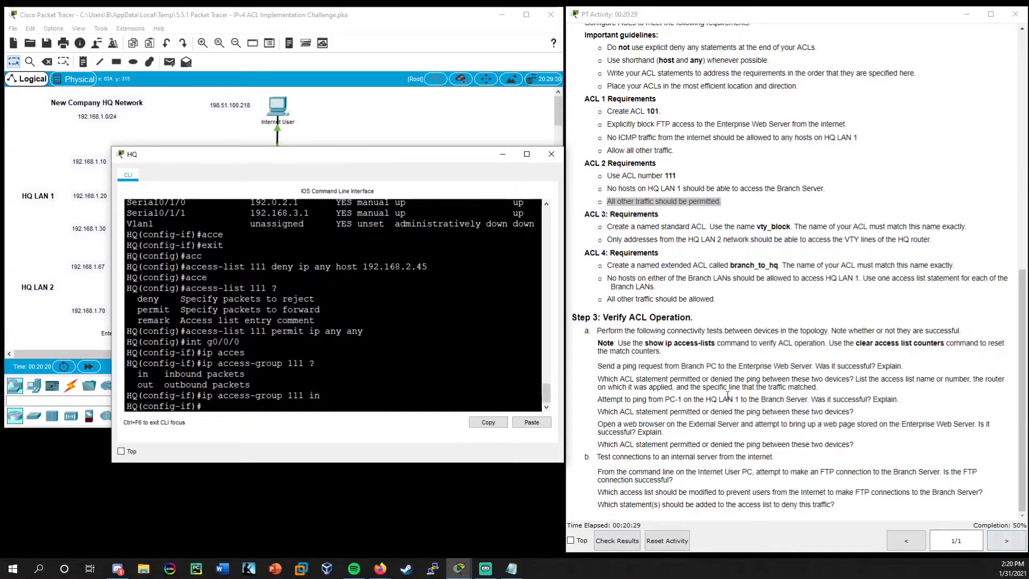
drag(426, 162, 440, 178)
click(564, 173)
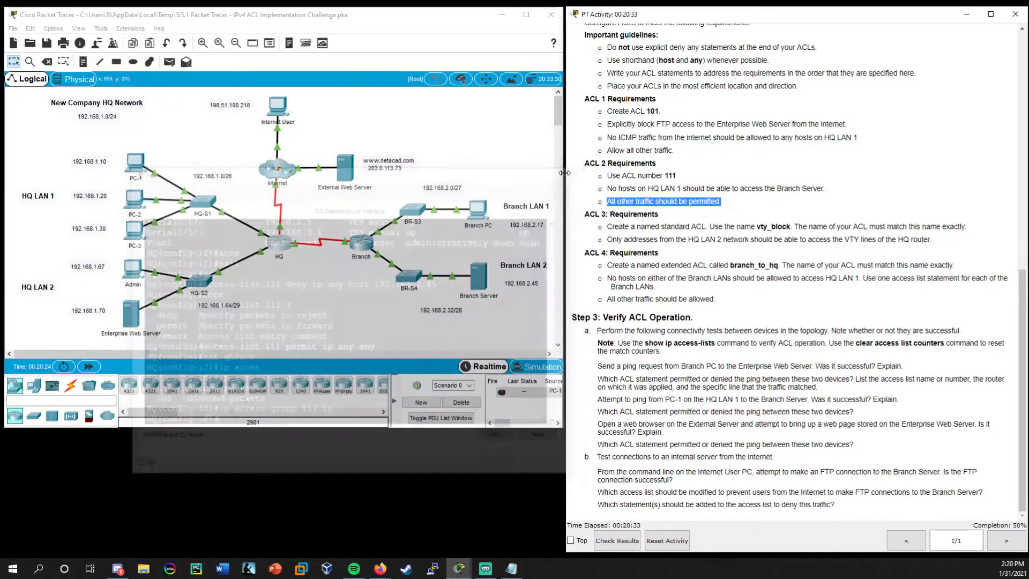
click(652, 237)
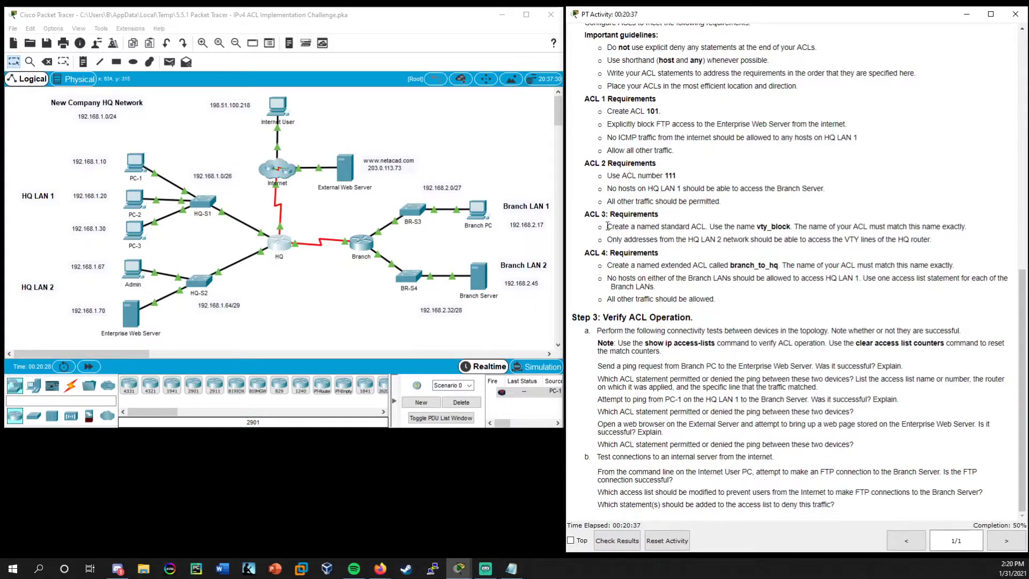
drag(610, 228, 709, 227)
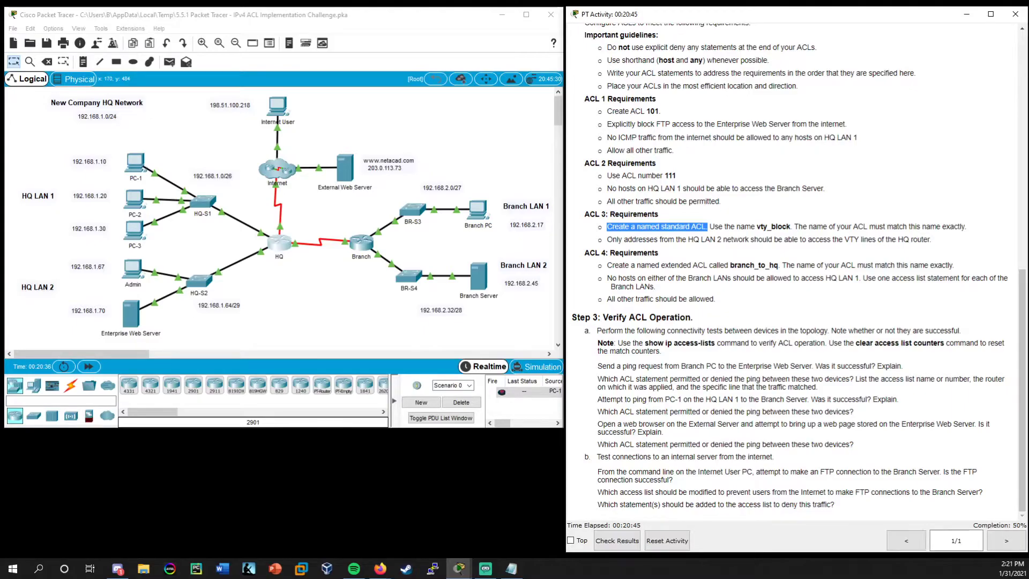
double_click(663, 226)
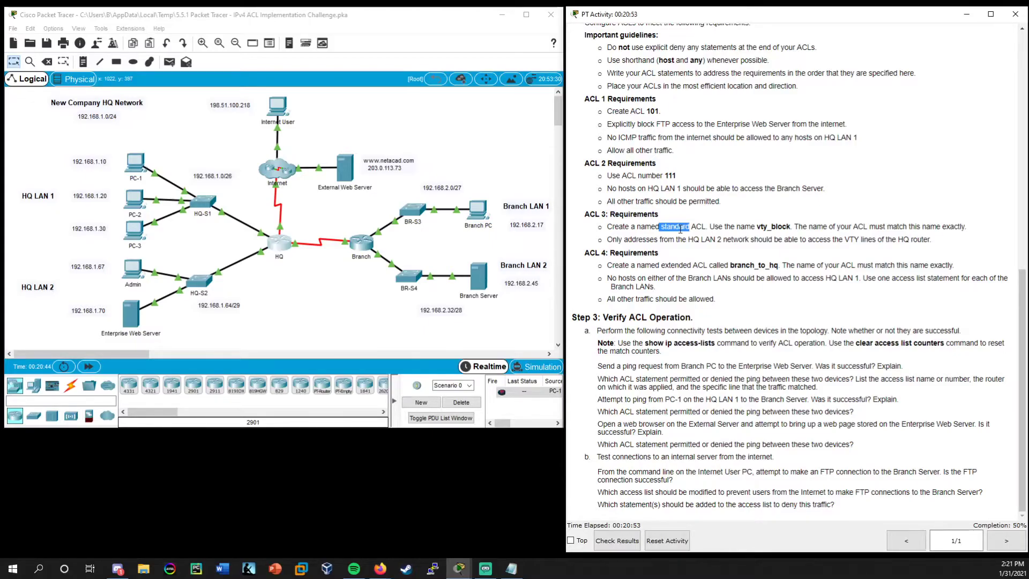
click(732, 233)
drag(737, 281, 860, 282)
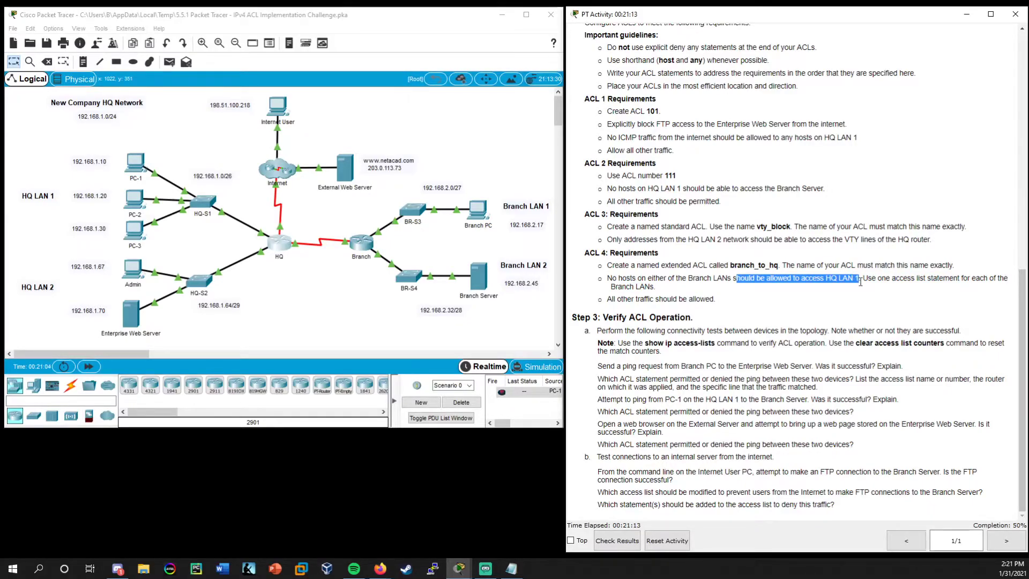
click(775, 250)
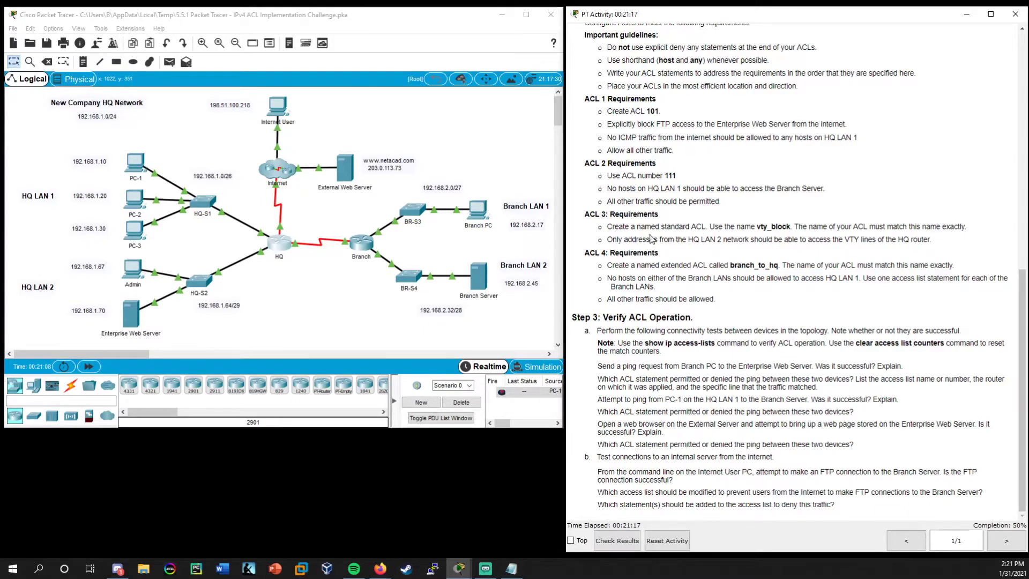
drag(687, 238, 931, 239)
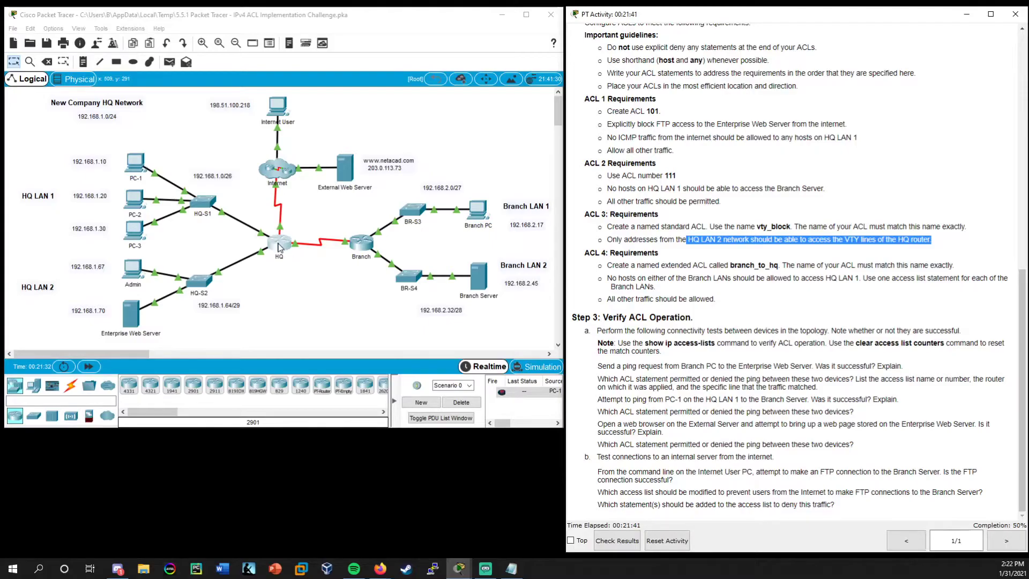
Step: Reopen the HQ router's CLI, widen its window beside the instructions, and exit interface mode to global configuration
click(279, 246)
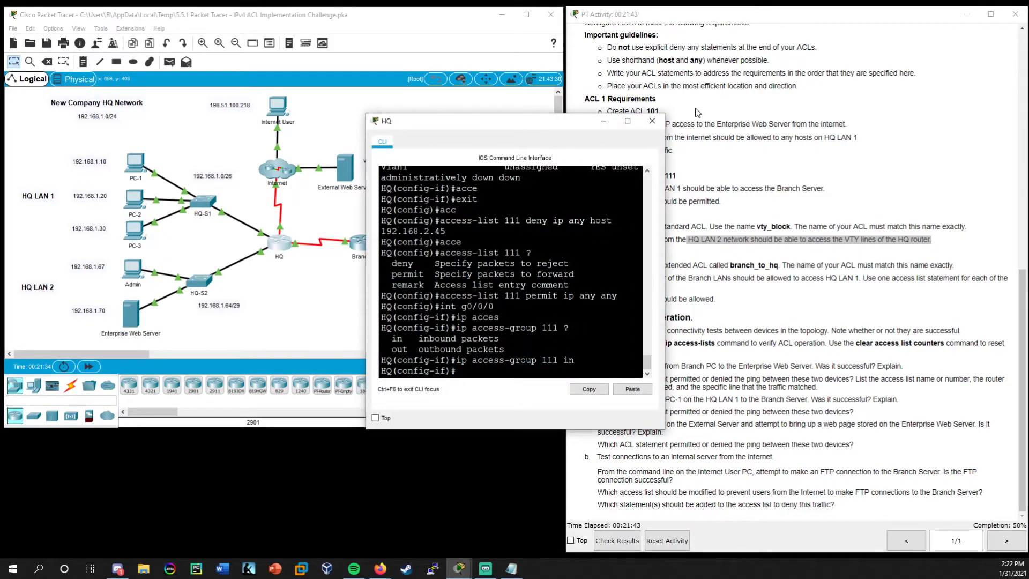
drag(558, 131, 373, 182)
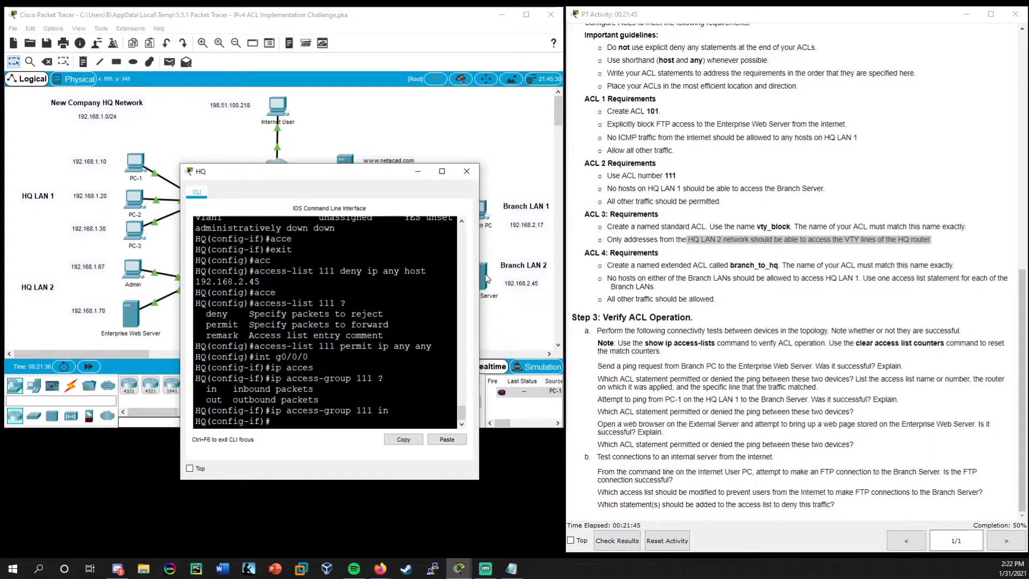
drag(479, 278, 609, 279)
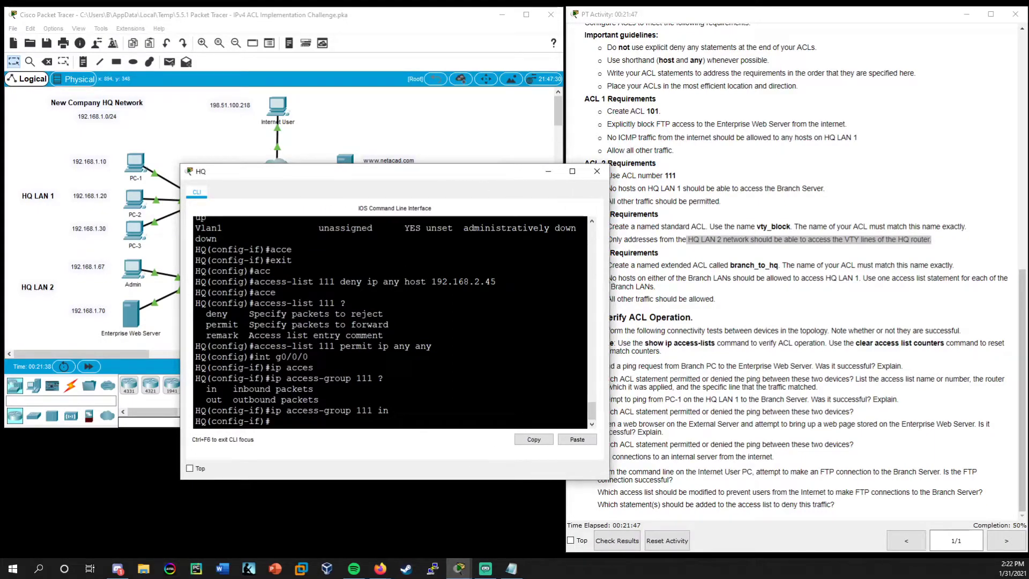
drag(517, 177, 465, 189)
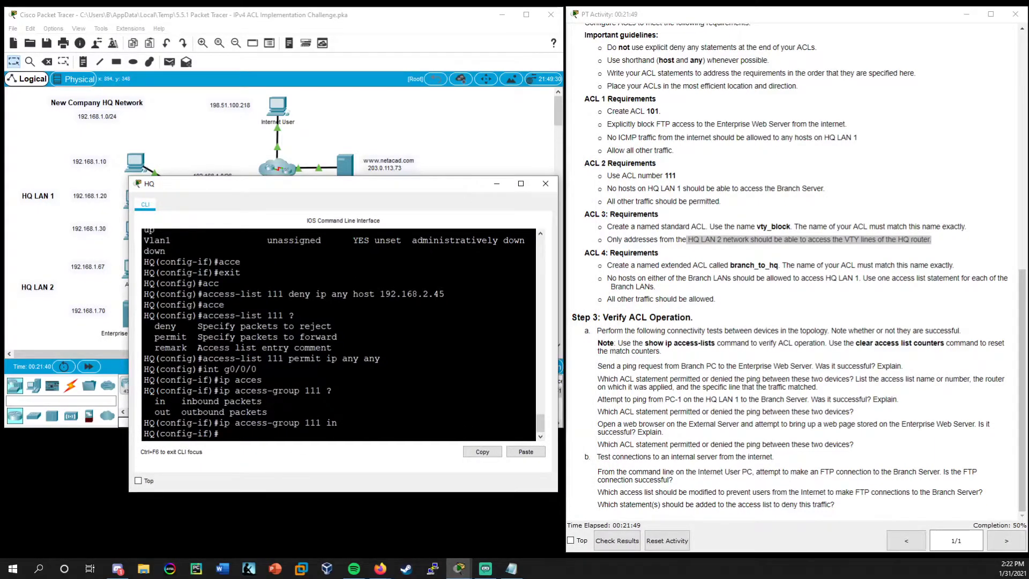
text(xit)
key(Return)
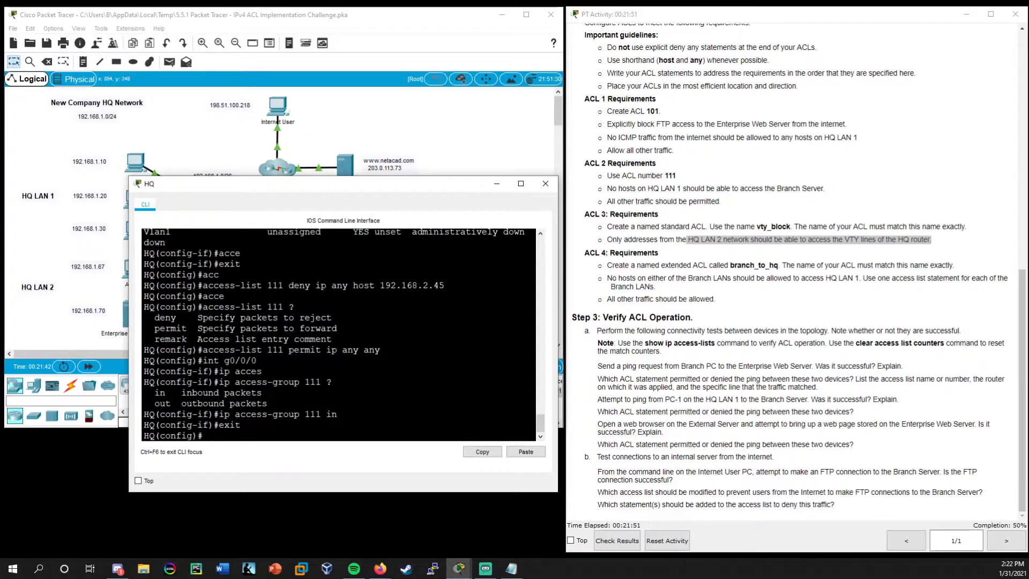
text(acce)
key(Tab)
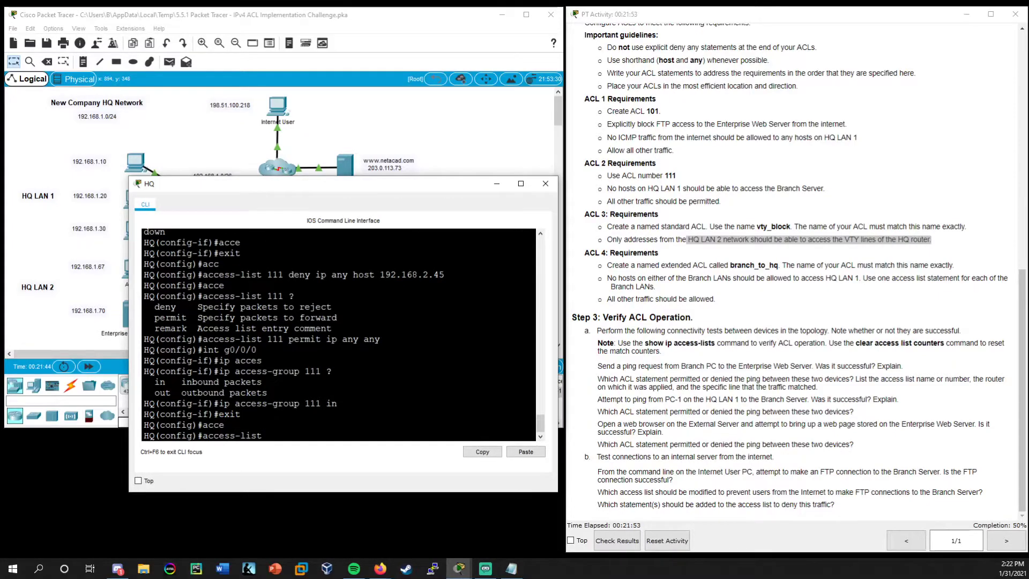
key(BackSpace)
key(BackSpace)
key(BackSpace)
key(BackSpace)
key(BackSpace)
key(BackSpace)
key(BackSpace)
key(BackSpace)
key(BackSpace)
key(BackSpace)
key(BackSpace)
Step: List the global ip subcommands on HQ and look through them for the command that creates named access lists
text(ip ?)
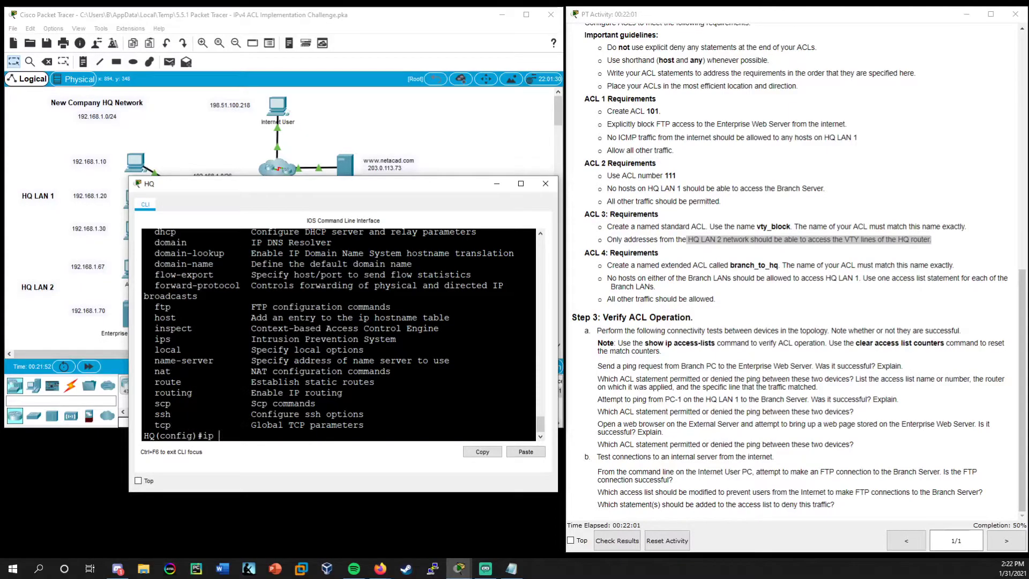
scroll(338, 333, up, 3)
scroll(338, 333, down, 2)
scroll(338, 333, up, 2)
drag(343, 274, 139, 273)
scroll(140, 274, down, 3)
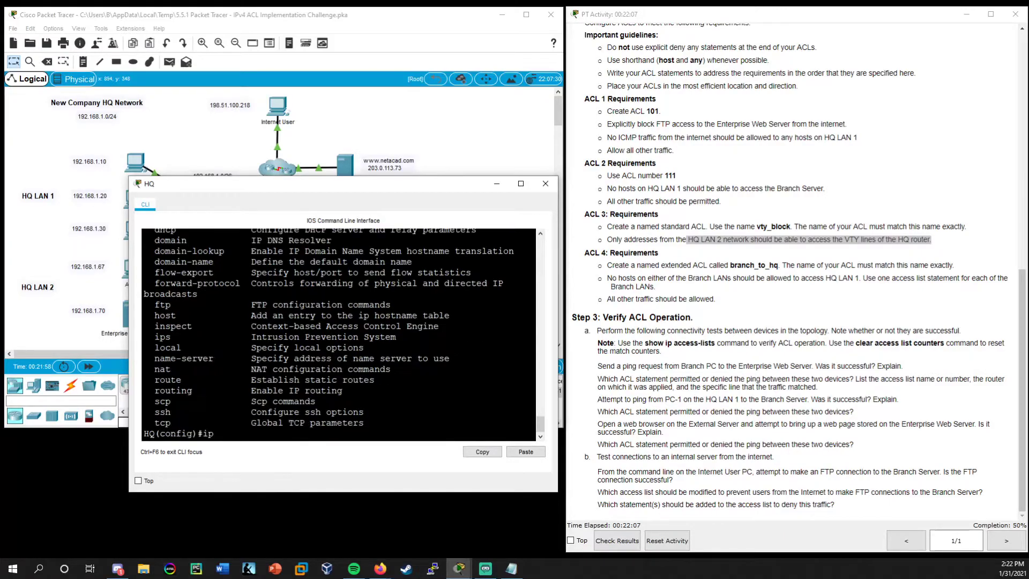
Step: Check the ip access-list types and create the named standard ACL vty_block on HQ, entering its configuration mode
text(acce)
key(Tab)
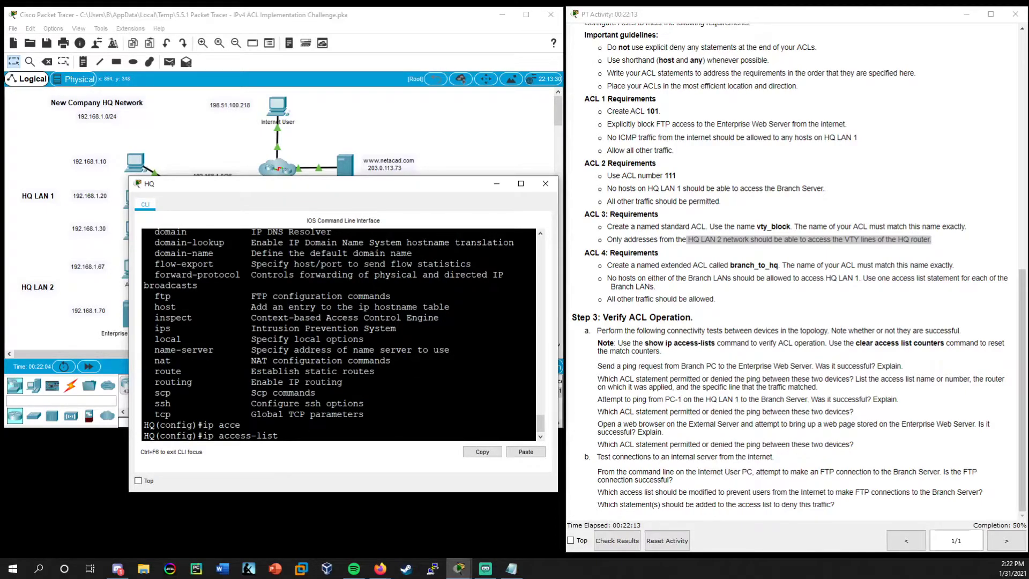
text(?)
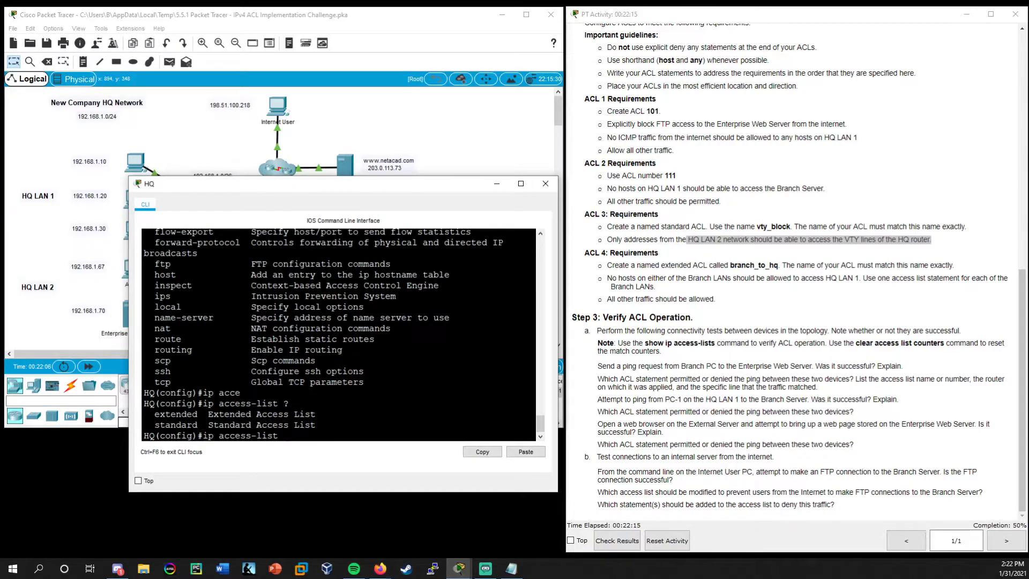
drag(316, 425, 156, 414)
click(156, 414)
text(standard vty_block)
key(Return)
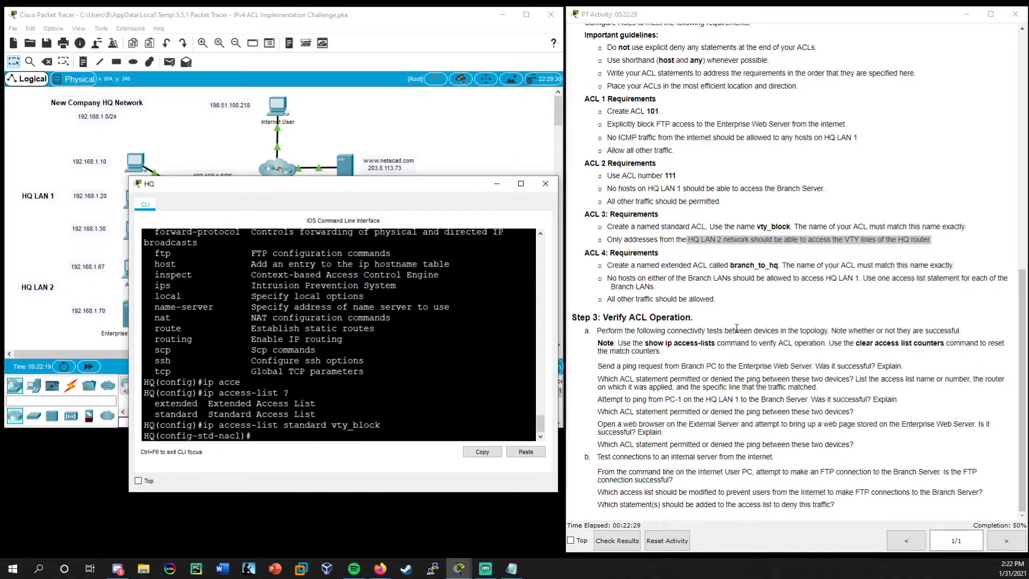
drag(252, 435, 157, 439)
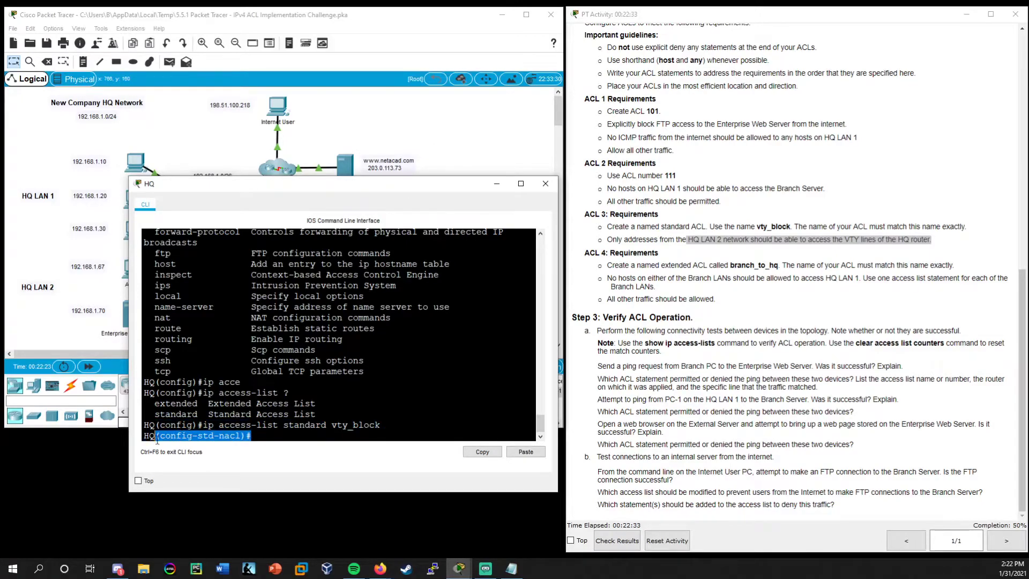
drag(230, 435, 223, 435)
click(265, 440)
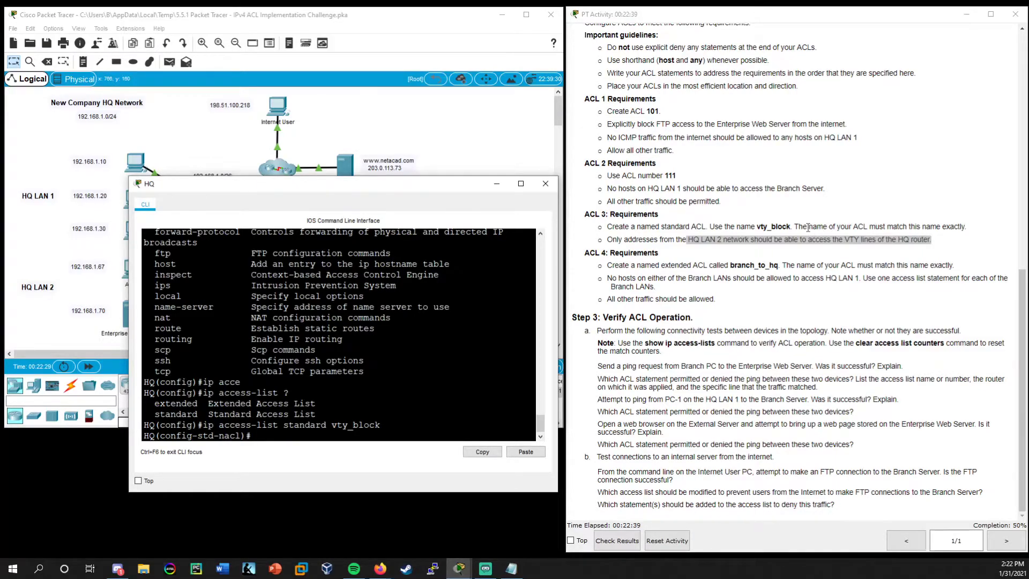
Step: Uncover the HQ LAN 2 subnet label in the topology, switch to the Notepad notes, and add a /29 heading above the /24 entry
drag(464, 186, 722, 136)
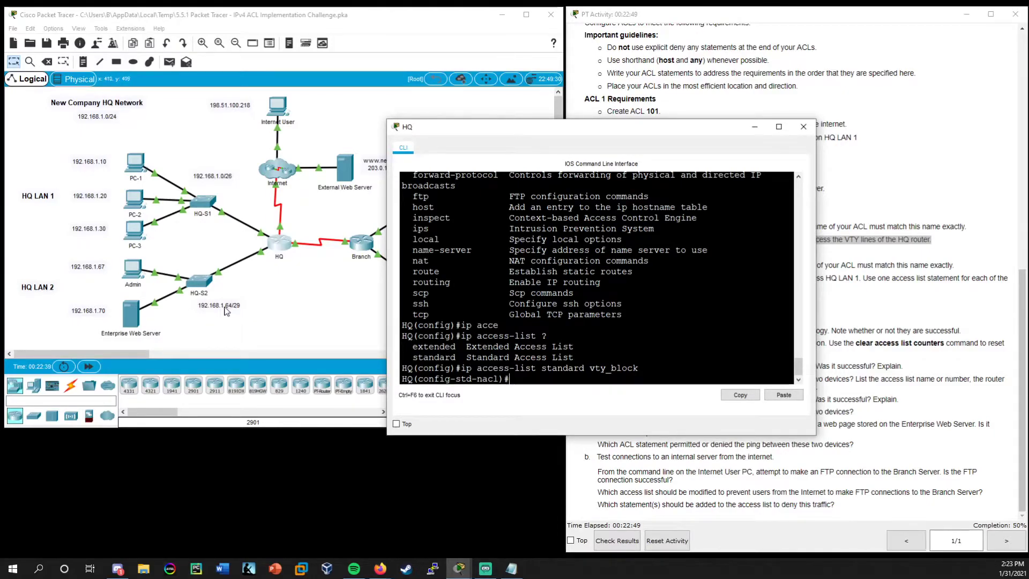
click(510, 568)
drag(129, 76, 740, 60)
click(686, 80)
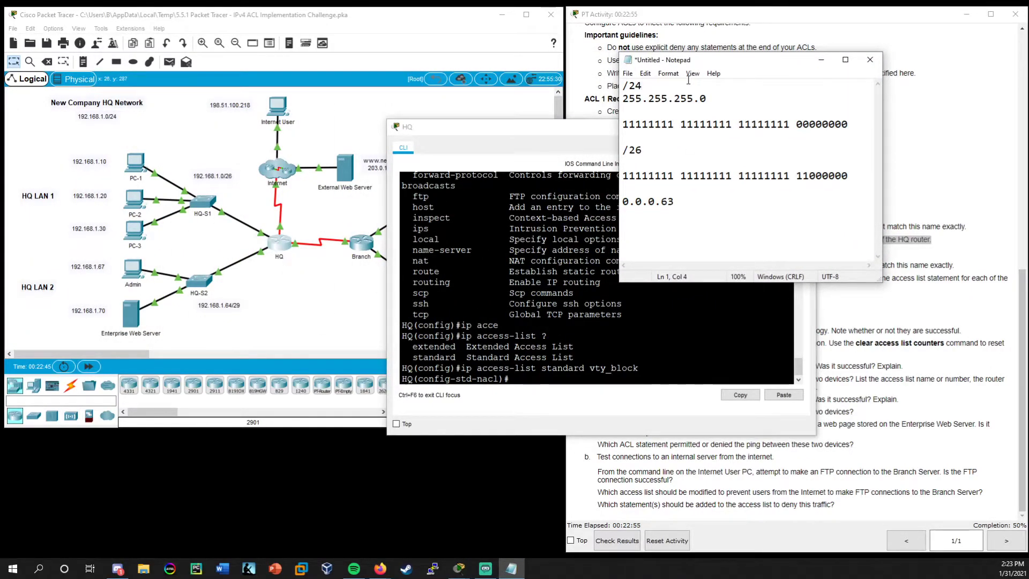
key(Home)
key(Return)
key(Up)
key(Return)
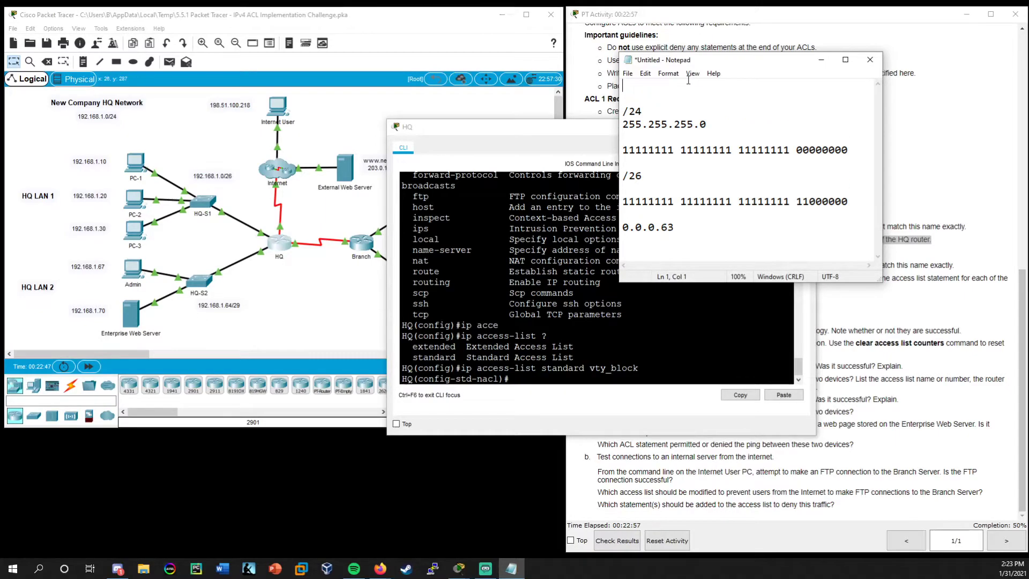
text(/29)
key(Return)
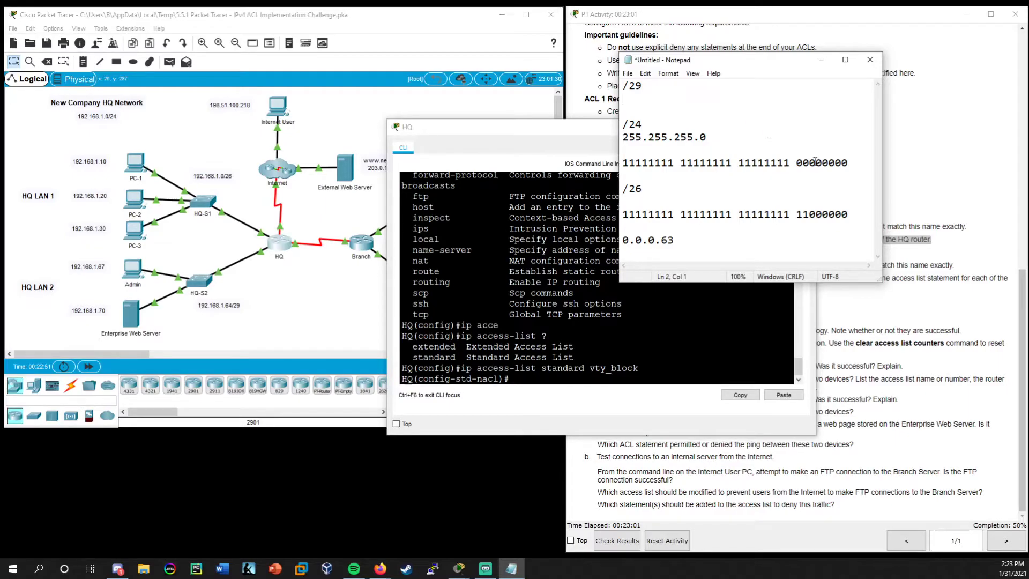
Step: Write the /29 mask's last octet in binary as 11111000 under the heading and examine its network and host bits
drag(796, 163, 843, 163)
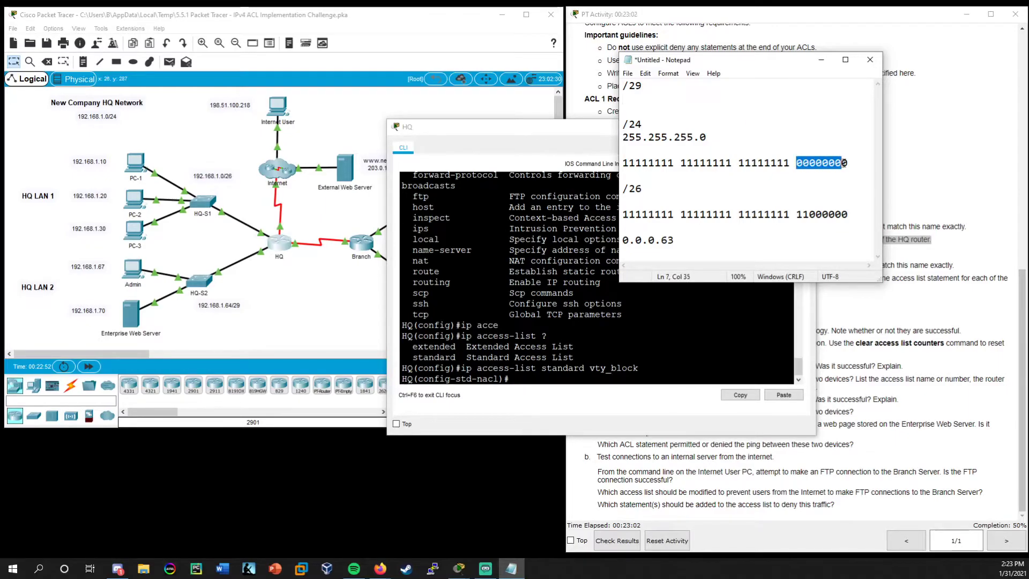
click(673, 101)
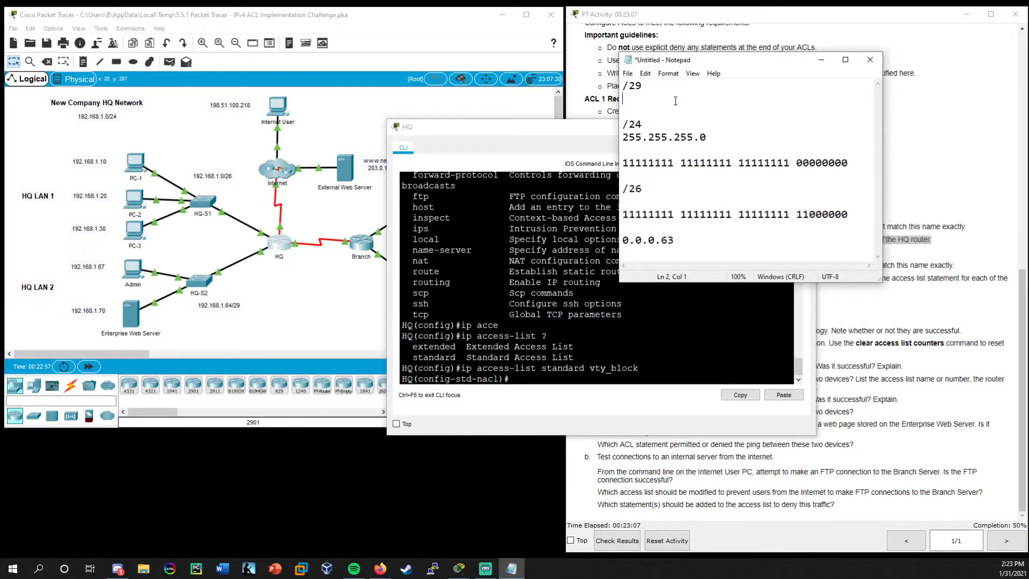
text(11111)
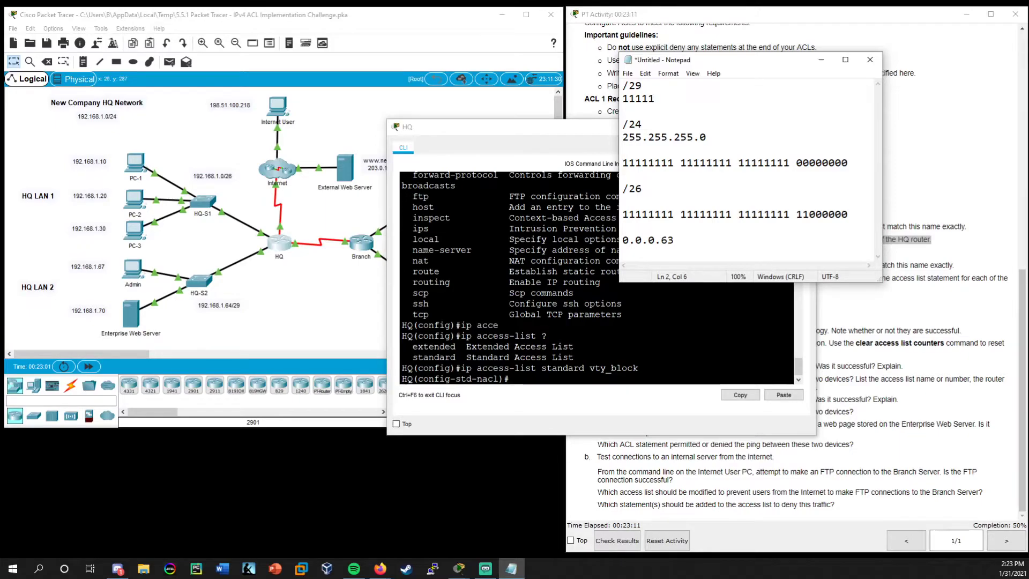
text(000)
drag(628, 98, 649, 99)
click(651, 98)
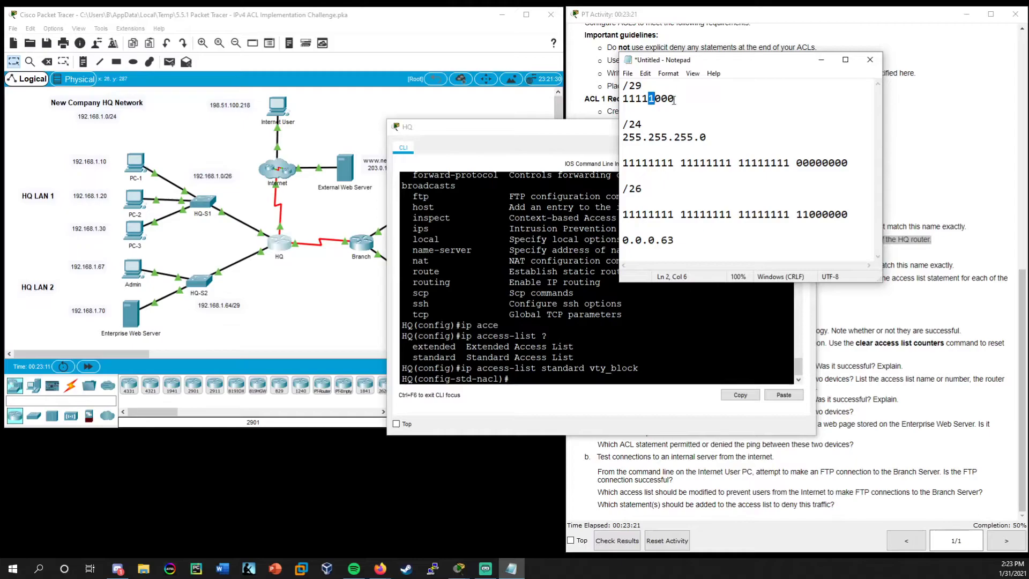
key(shift+Left)
key(shift+Left)
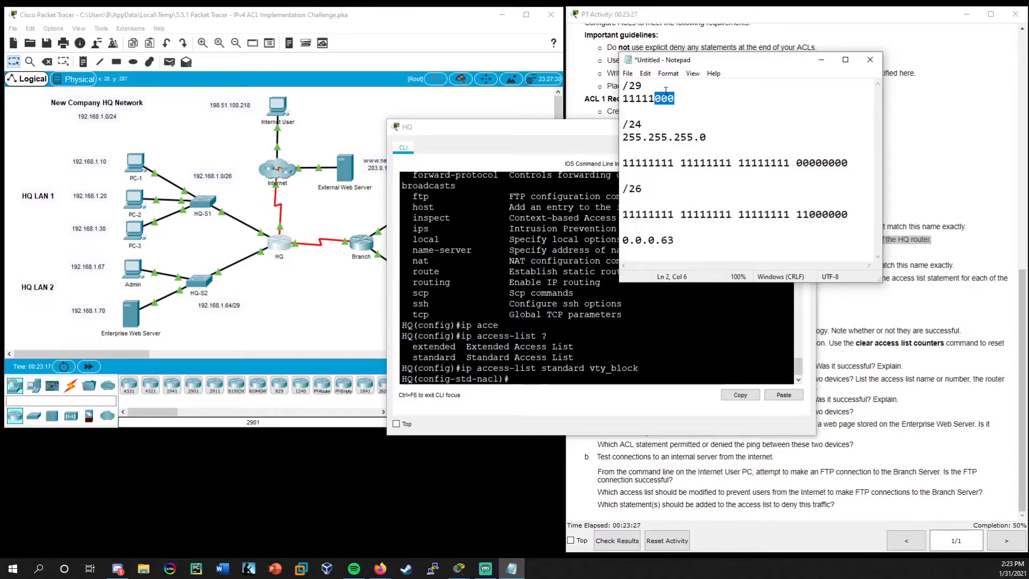
click(682, 97)
drag(668, 97, 657, 98)
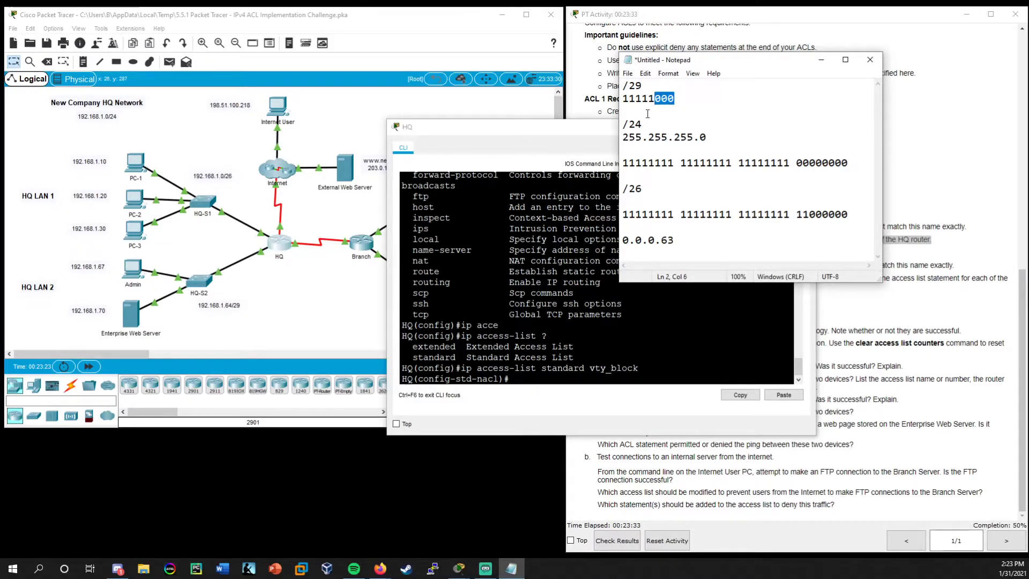
Step: Note the wildcard mask 0.0.0.7 below the binary octet and move the notes out of the way
click(681, 100)
key(Return)
text(0.0.)
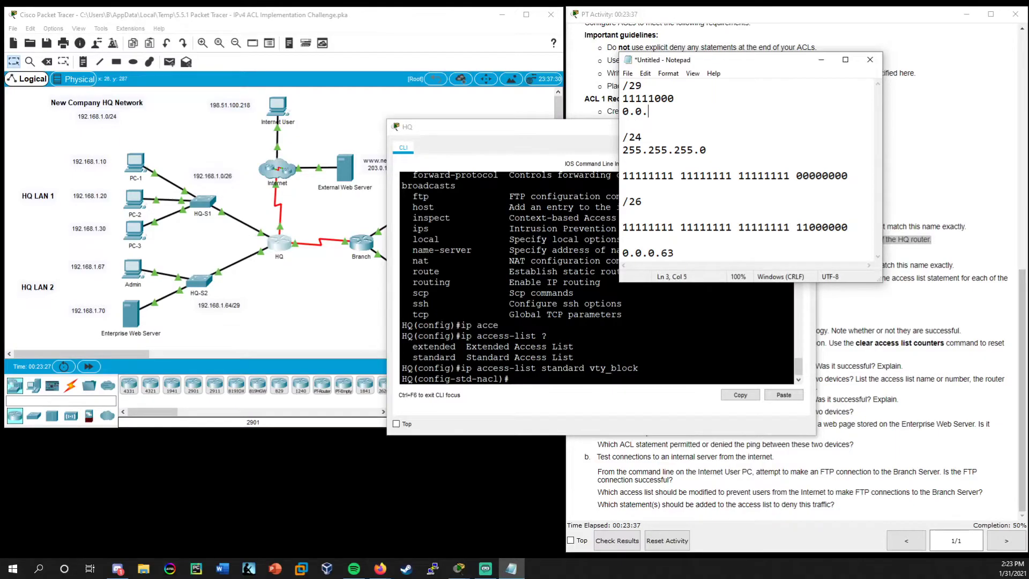
text(0.7)
drag(748, 69, 27, 76)
click(28, 75)
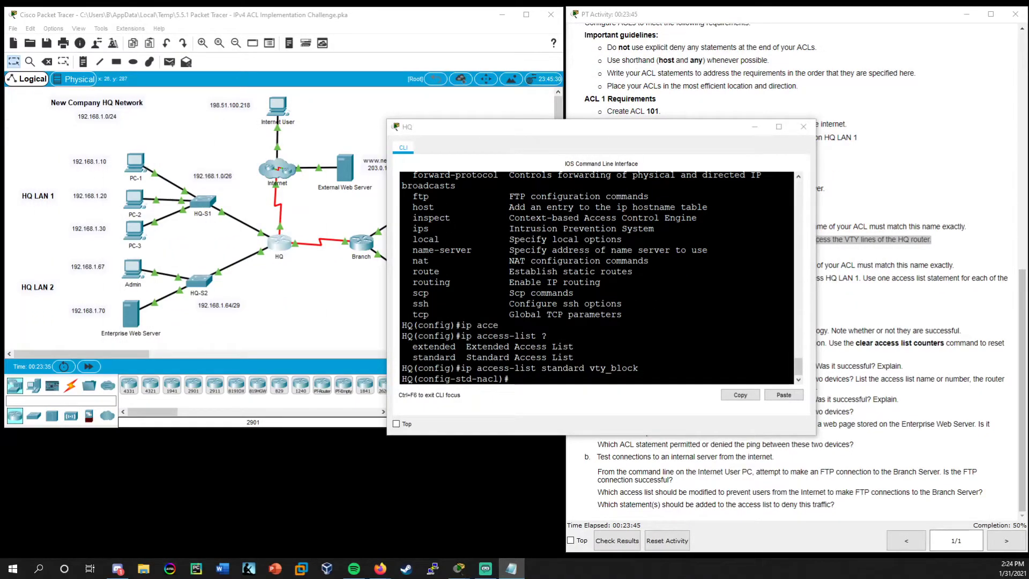
Step: In HQ's CLI, add a vty_block entry permitting 192.168.1.64 with wildcard 0.0.0.7
click(530, 381)
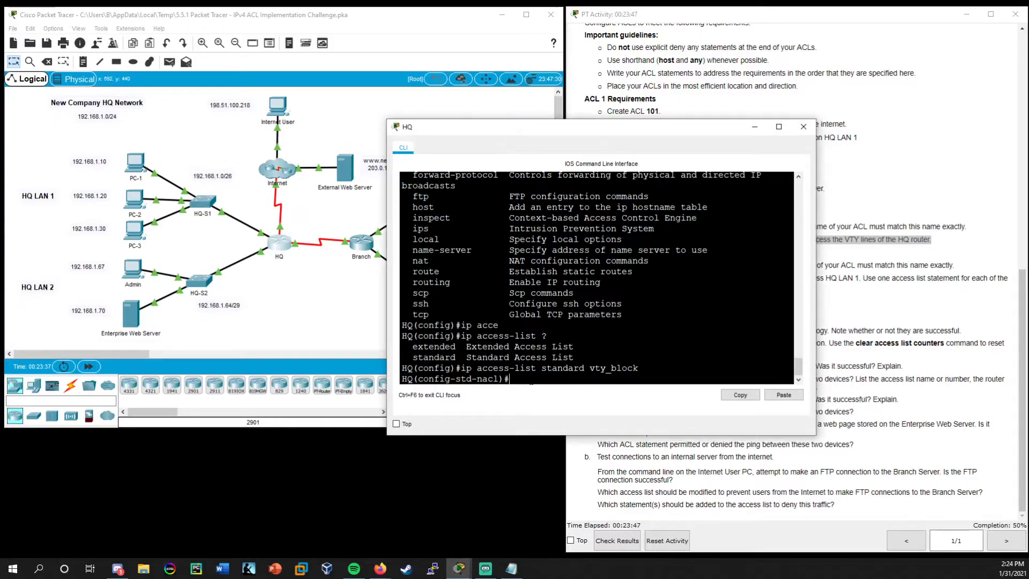
text(permit 192.)
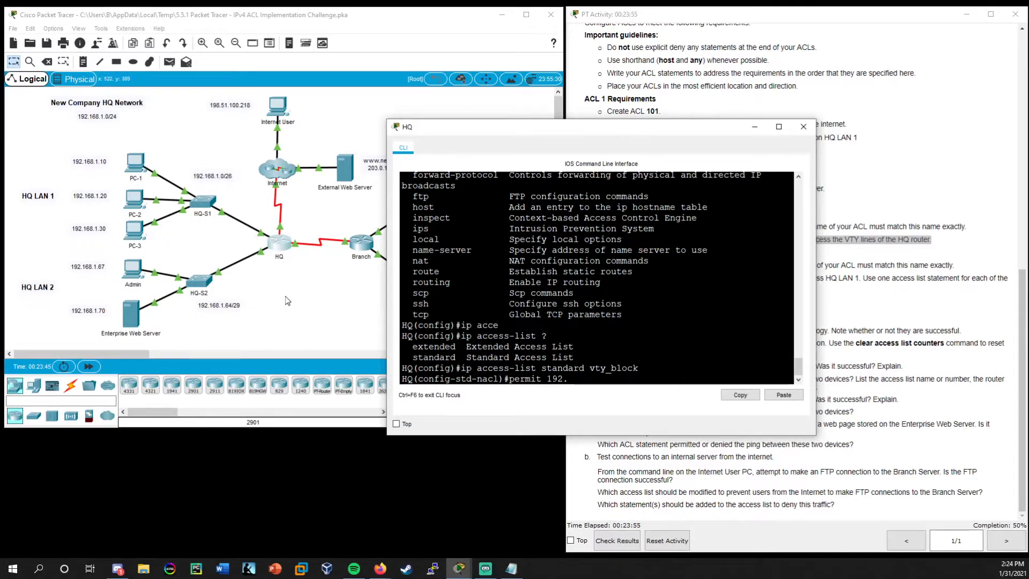
text(168.1.64 0.0.0.7)
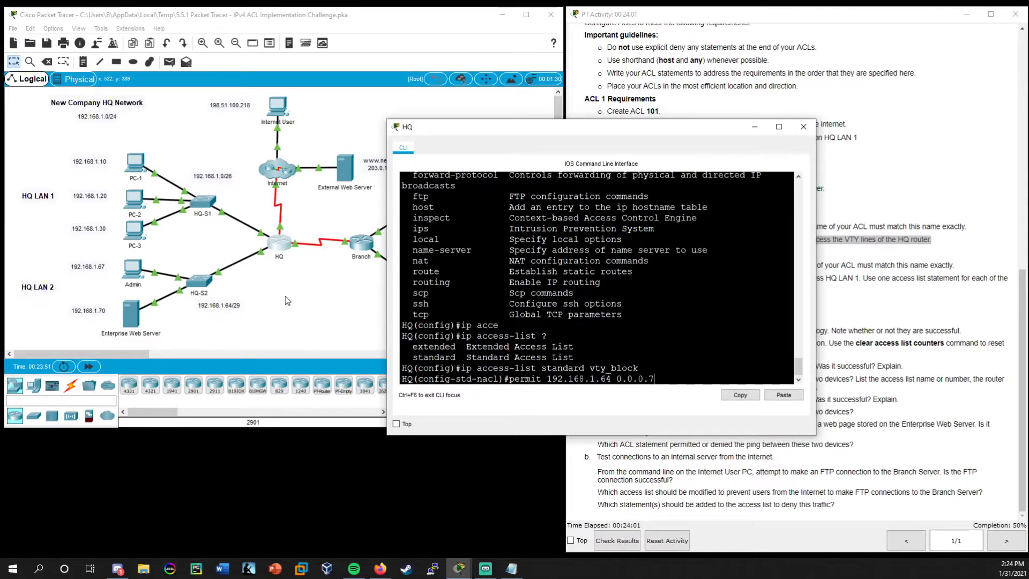
key(Return)
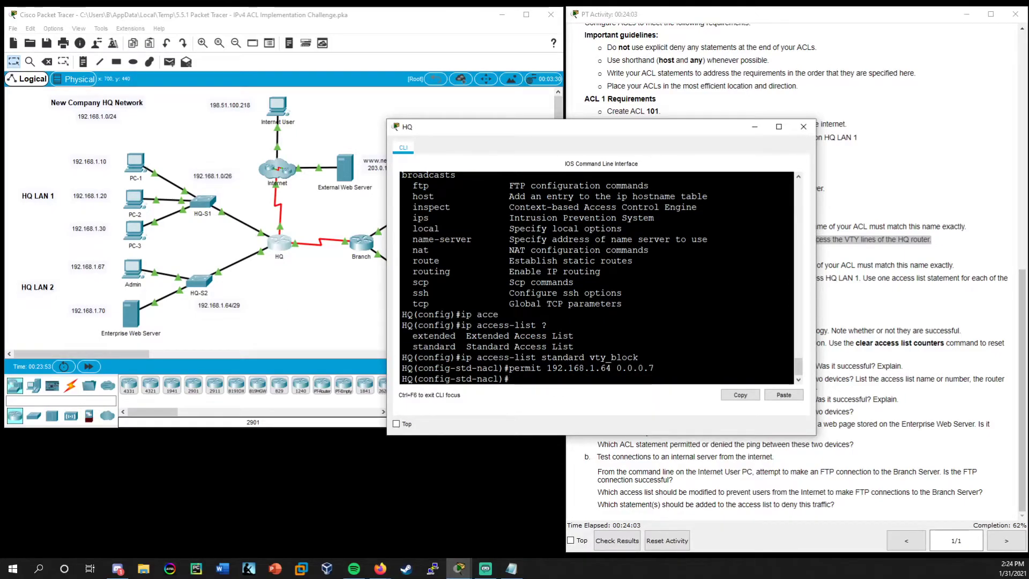
Step: Show HQ's running configuration from the ACL prompt and page to its end to find the VTY line range
drag(621, 134, 547, 135)
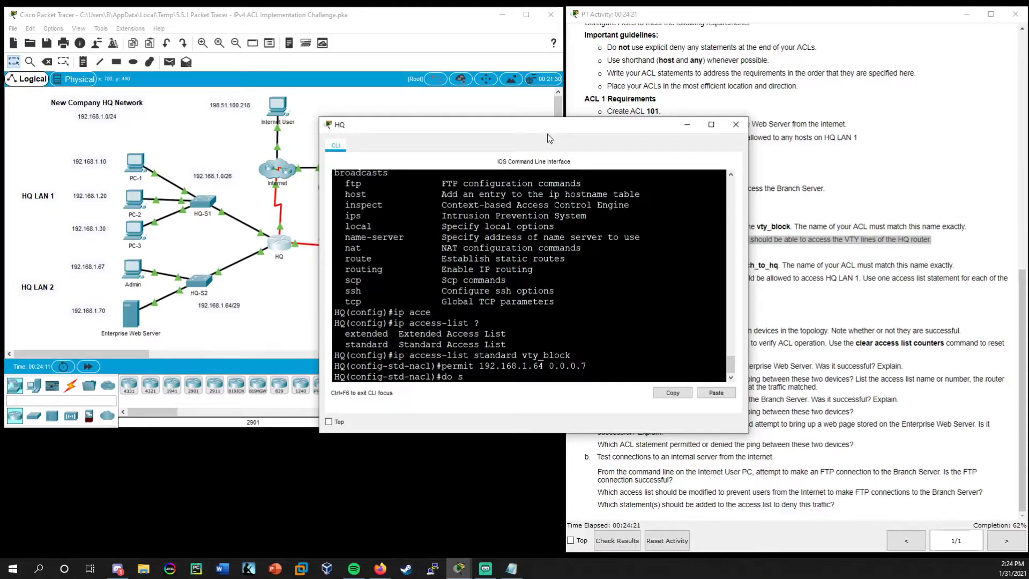
text(un)
key(Return)
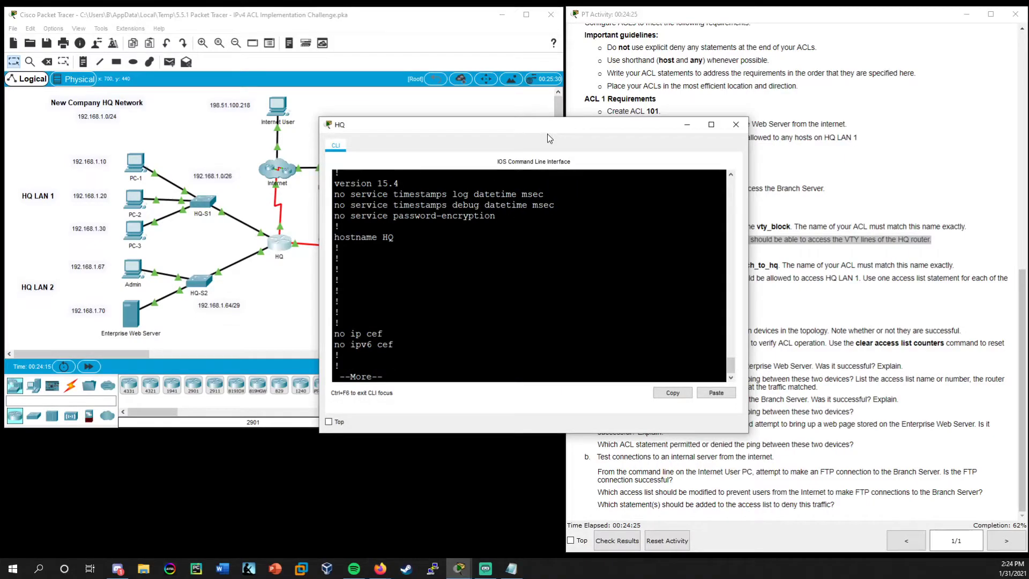
key(space)
key(space)
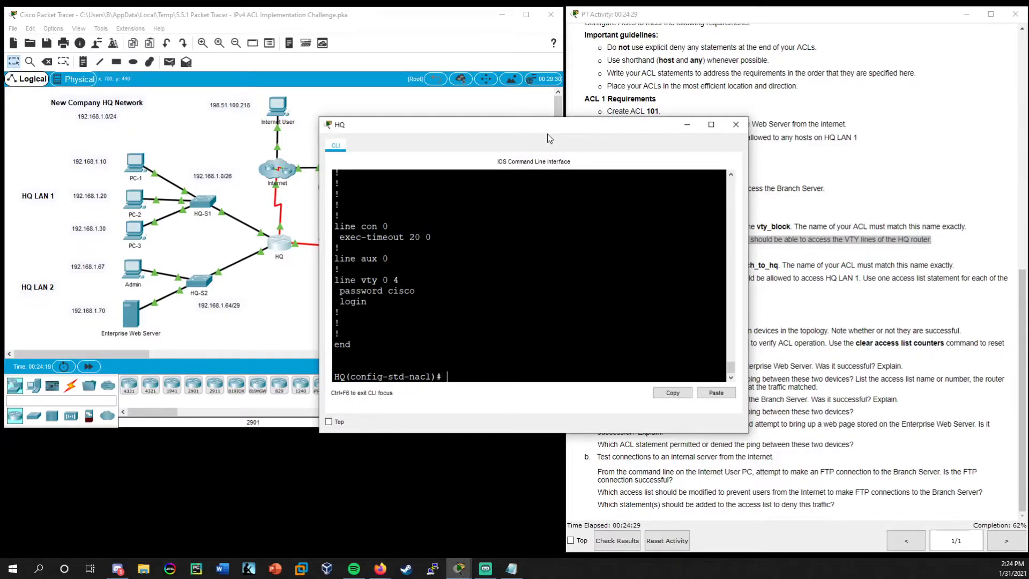
drag(399, 280, 317, 283)
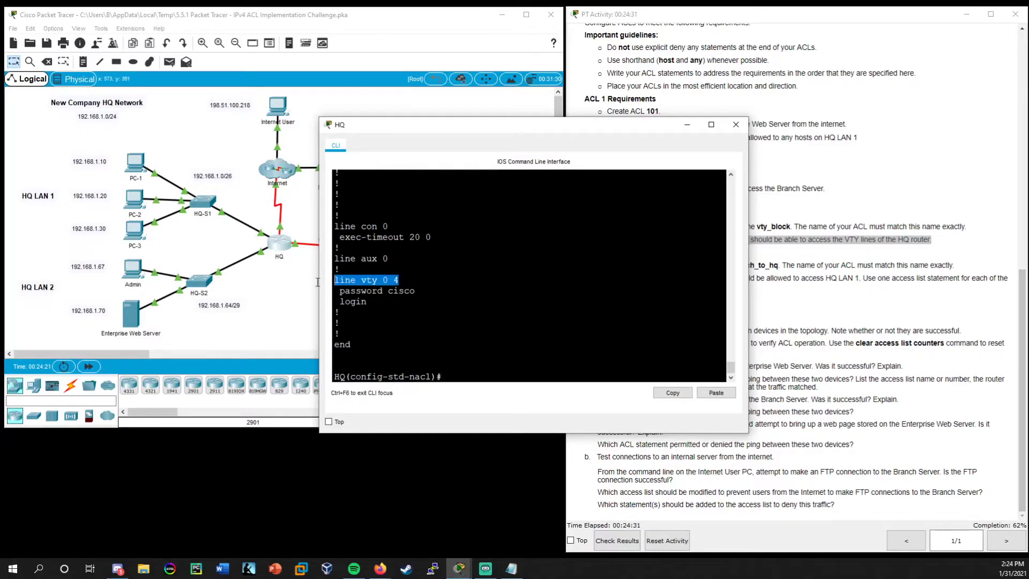
Step: Enter line configuration for vty 0 4 on HQ and list the arguments of the access-class command
click(462, 370)
text(line vty 0 4)
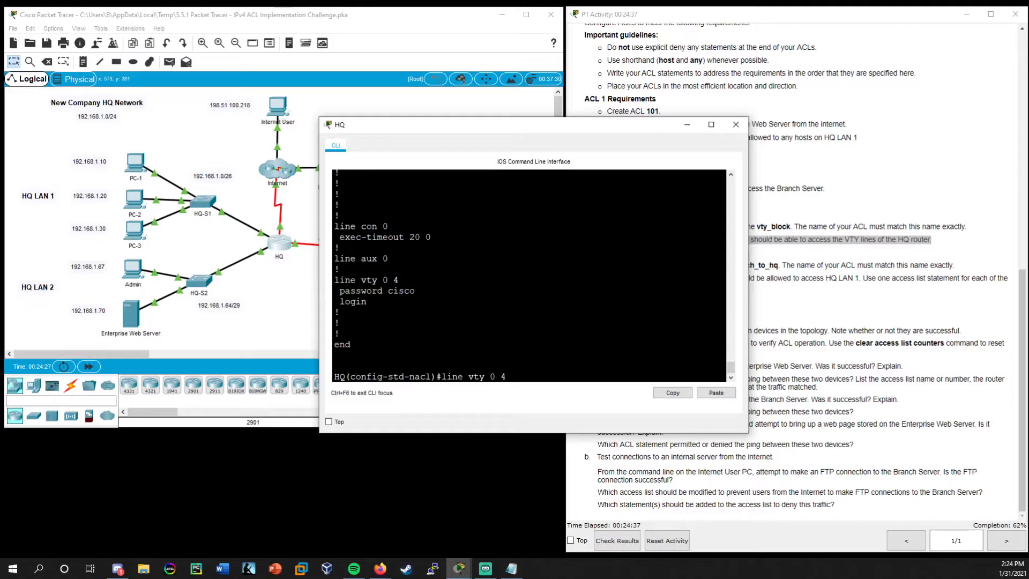
key(Return)
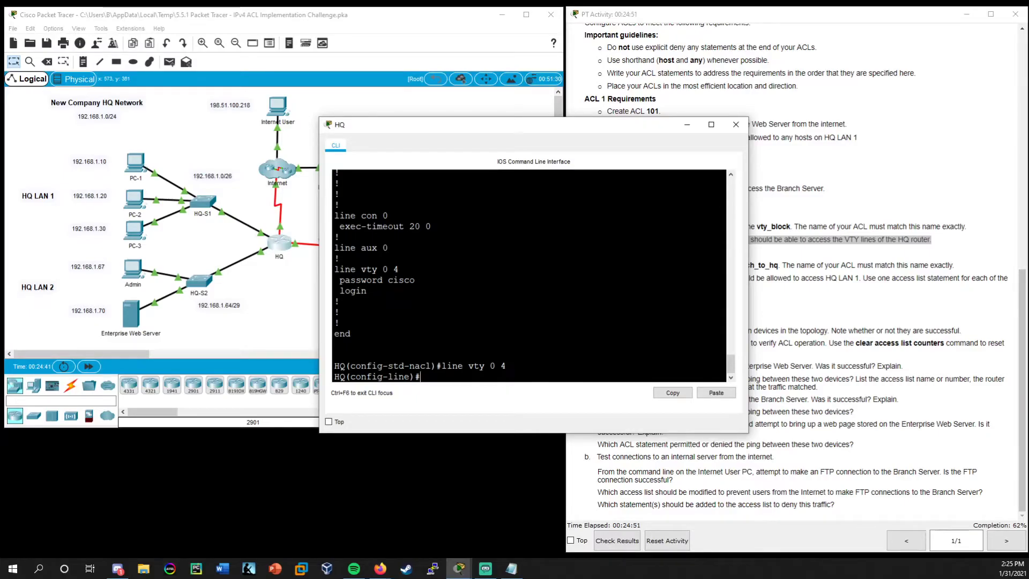
text(es)
key(Tab)
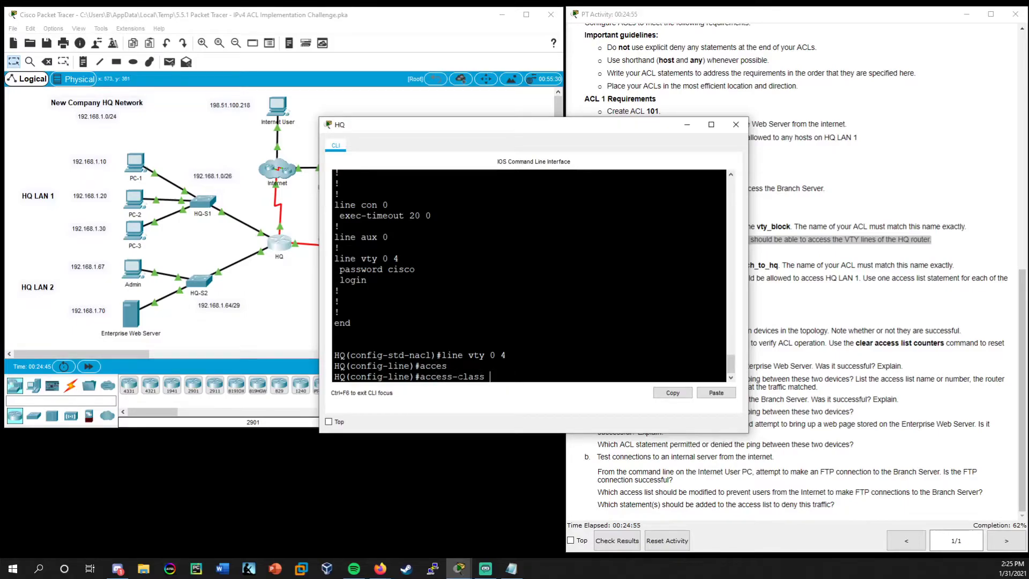
text(?)
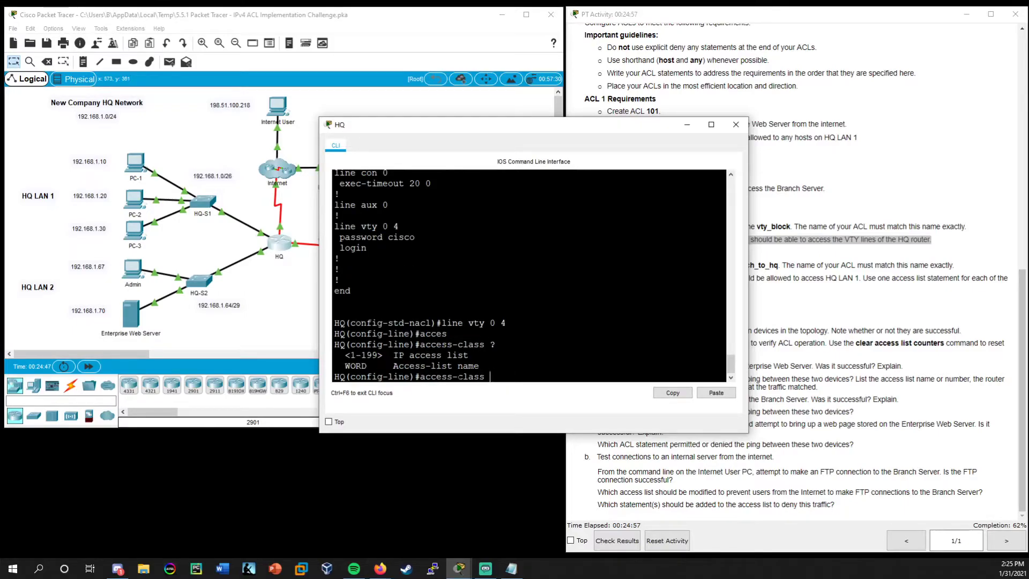
Step: Check the direction options and apply vty_block inbound to the VTY lines with access-class, then close HQ's window
text(vty_block)
drag(633, 133, 594, 132)
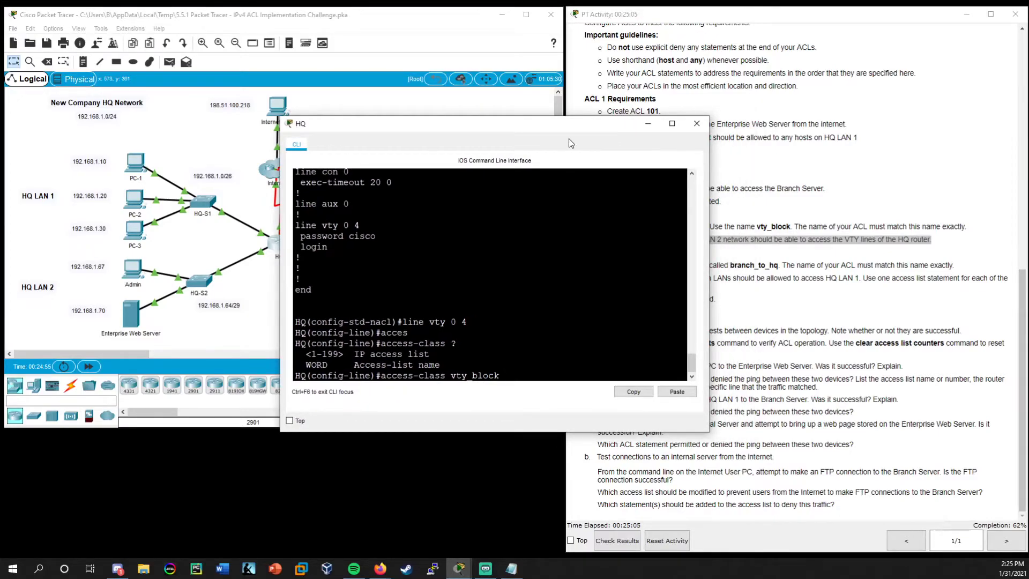
text(?)
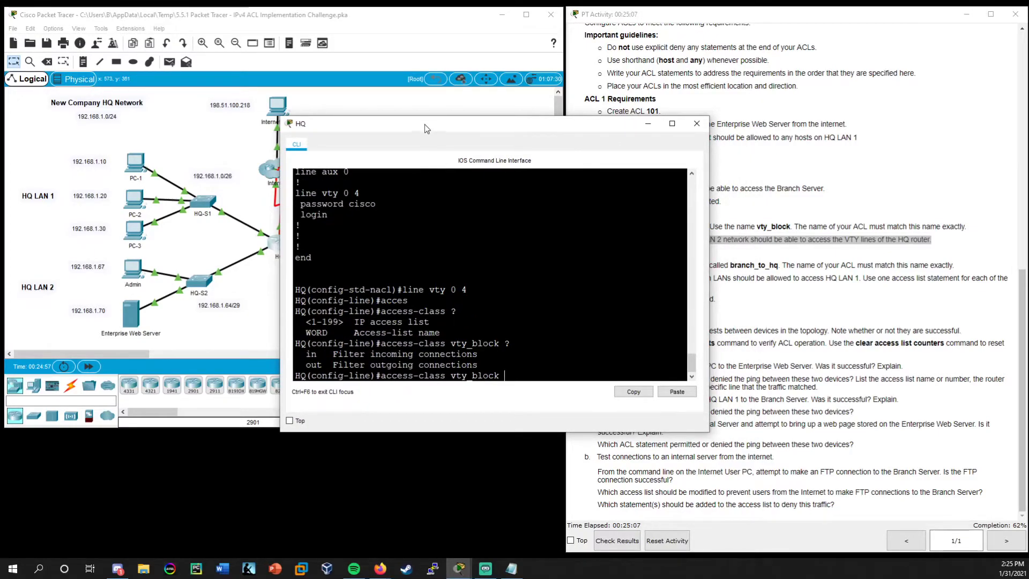
drag(432, 125, 539, 143)
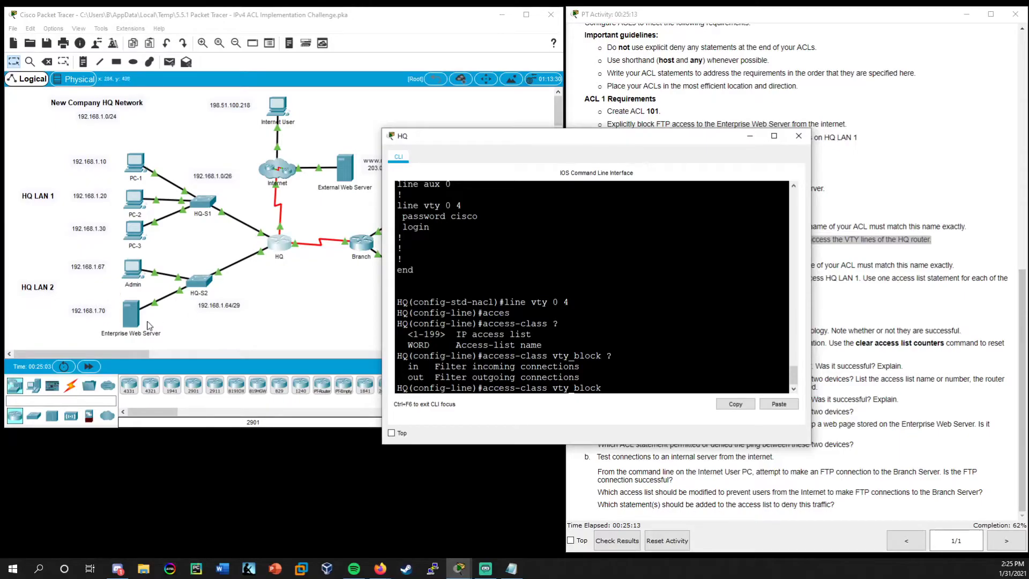
text(in)
key(Return)
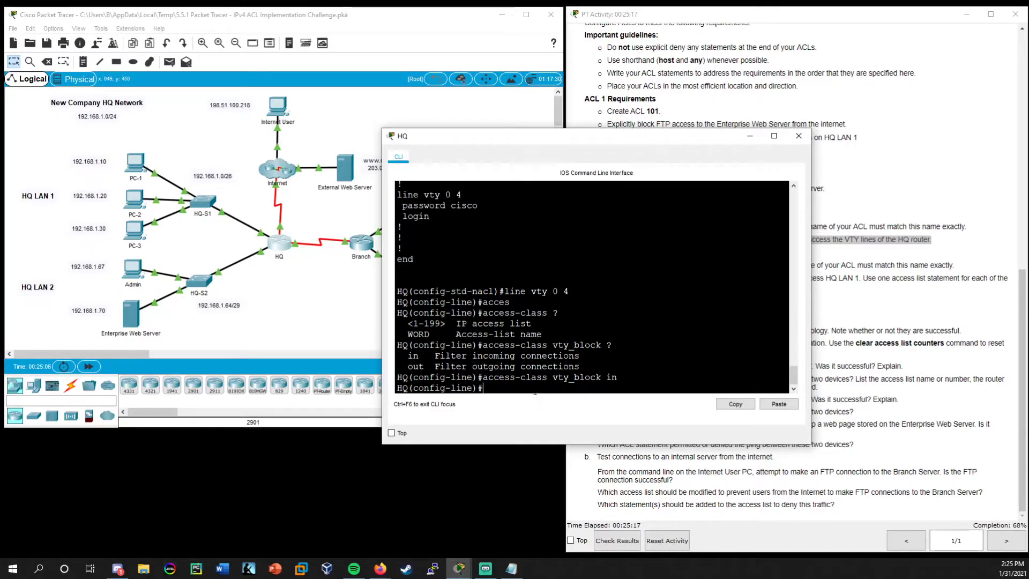
drag(729, 136, 462, 174)
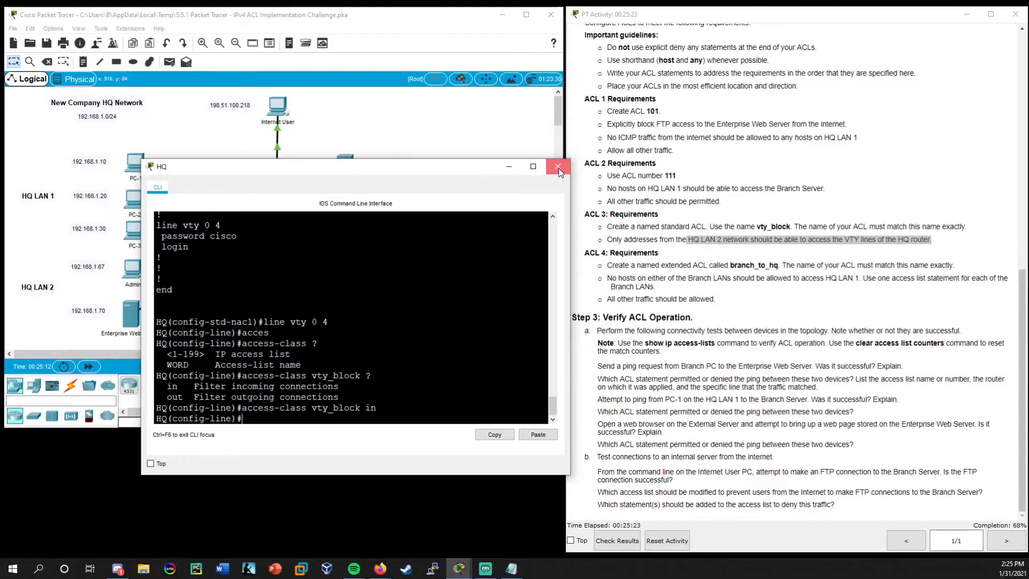
click(558, 167)
Step: Read the ACL 4 requirements on branch_to_hq, focusing on the Branch LANs' access to HQ LAN 1 and the statements required
drag(609, 264, 963, 266)
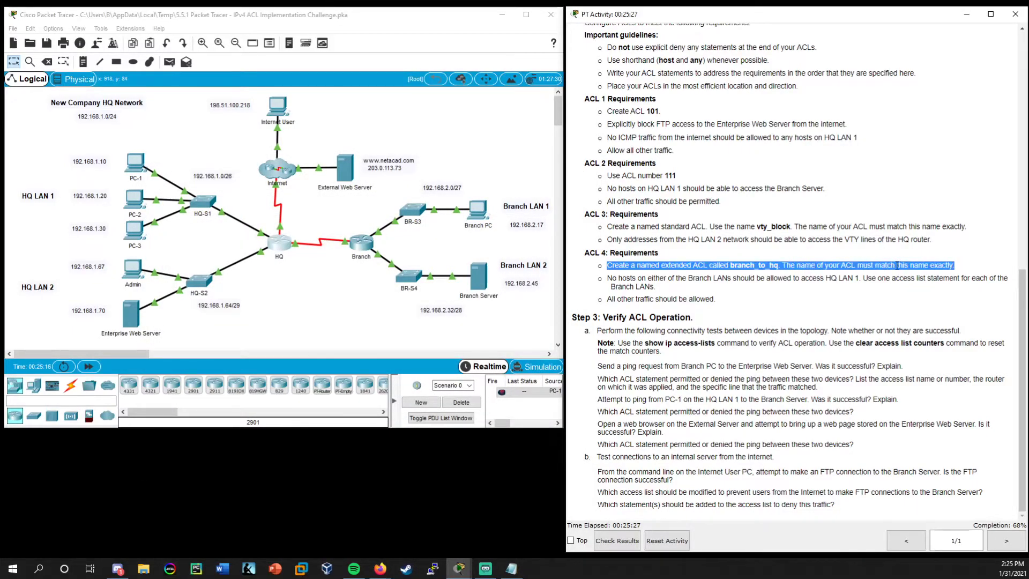
click(697, 277)
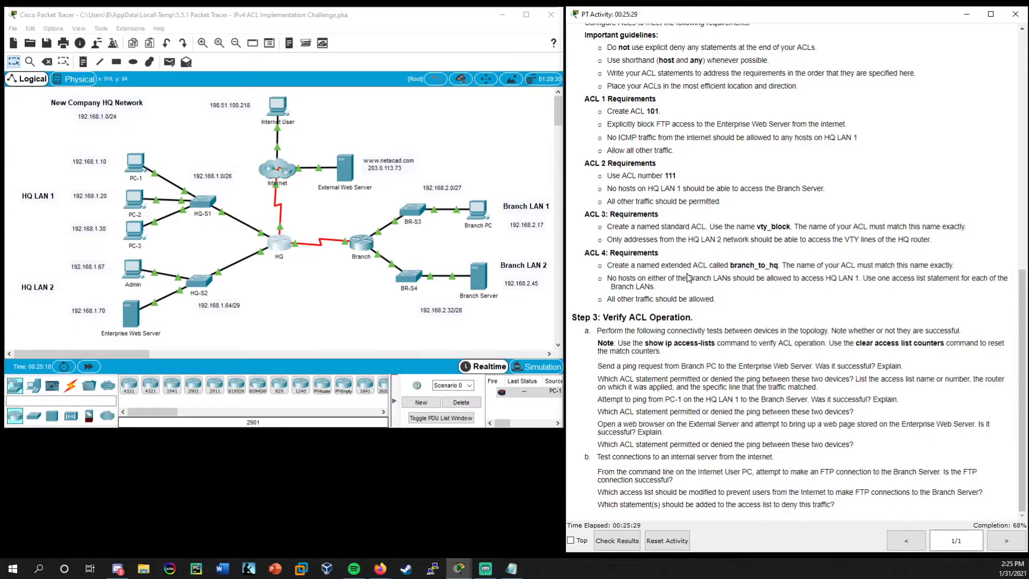
drag(663, 262, 692, 264)
click(708, 265)
drag(610, 279, 855, 280)
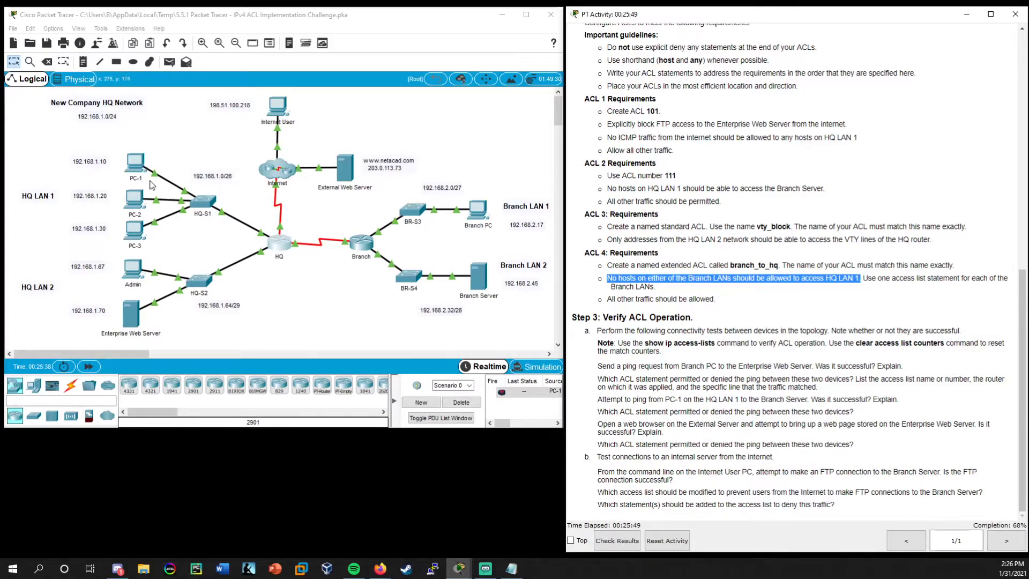
click(880, 283)
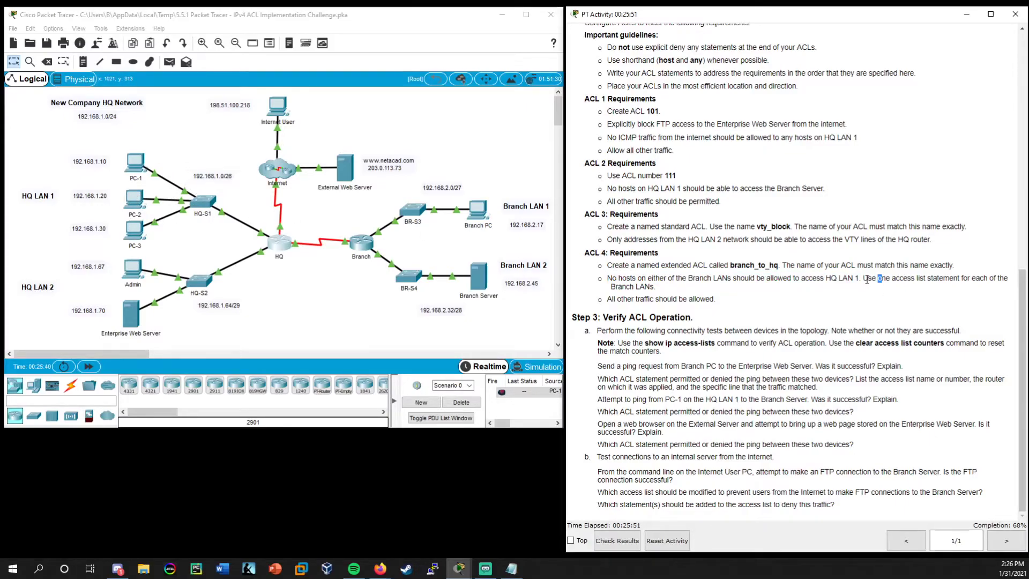
drag(869, 278, 959, 282)
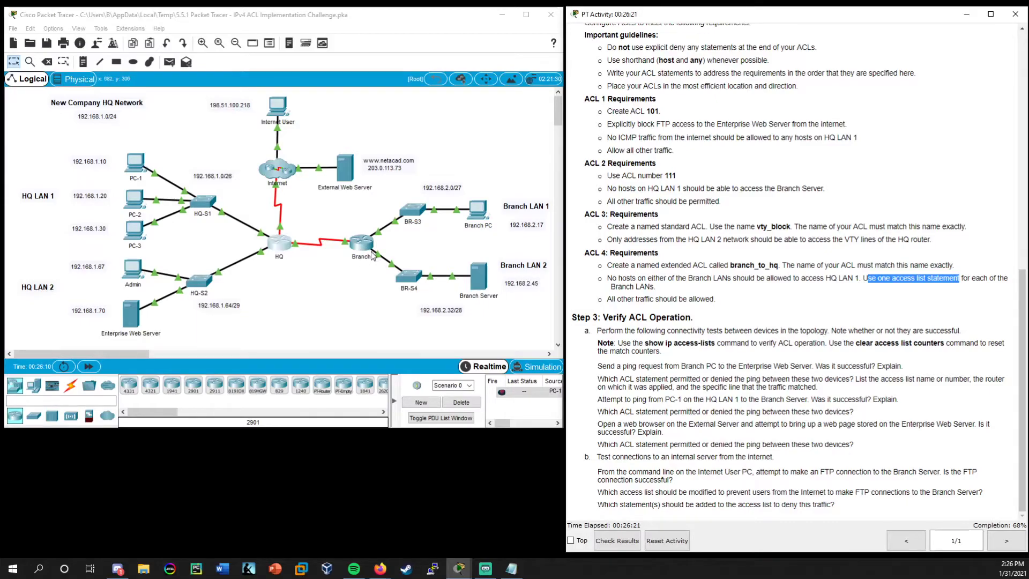
drag(863, 277, 962, 277)
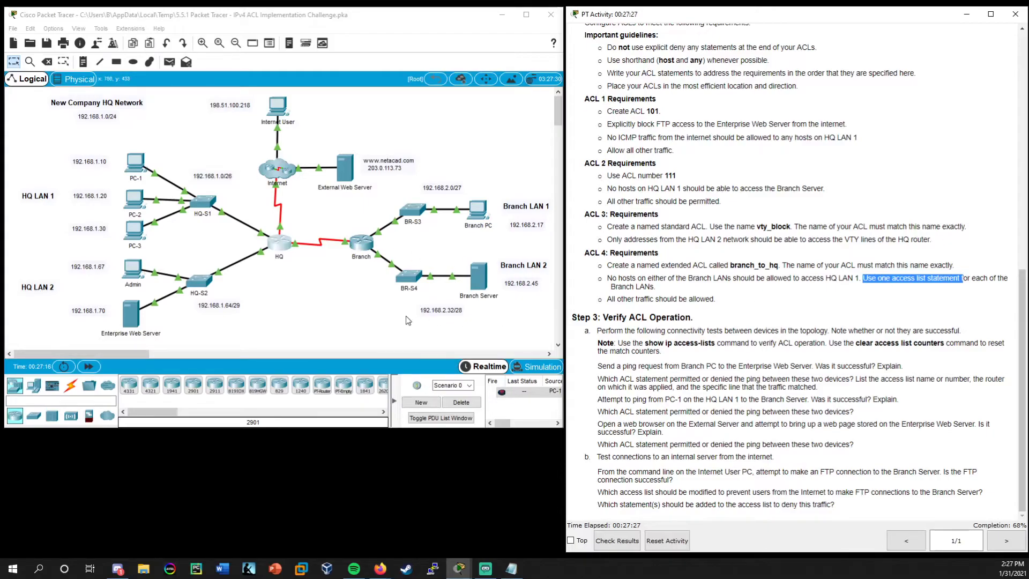
Step: Open the Branch router's command line, widen its window, and enter global configuration mode
click(358, 244)
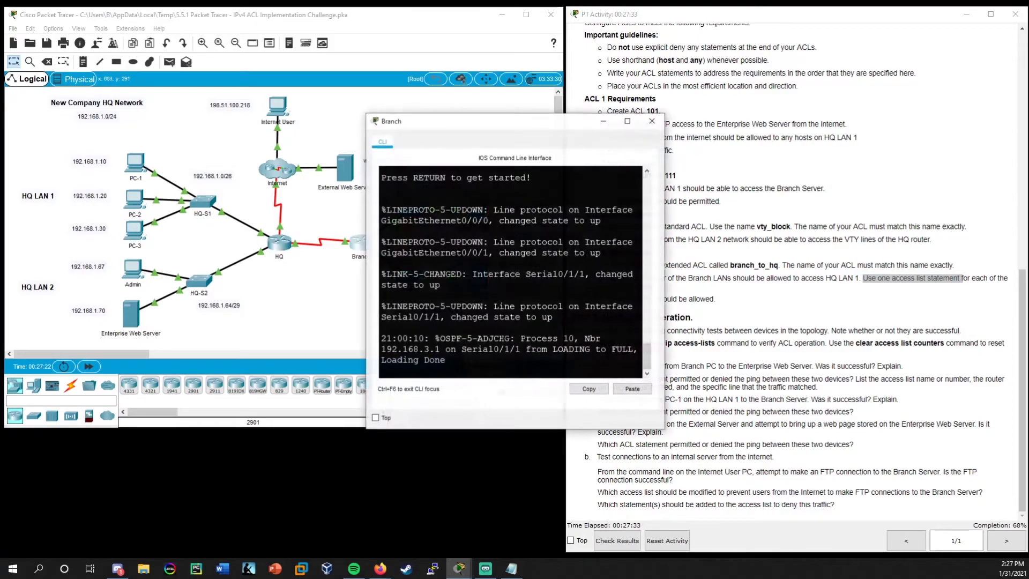
drag(564, 123, 285, 203)
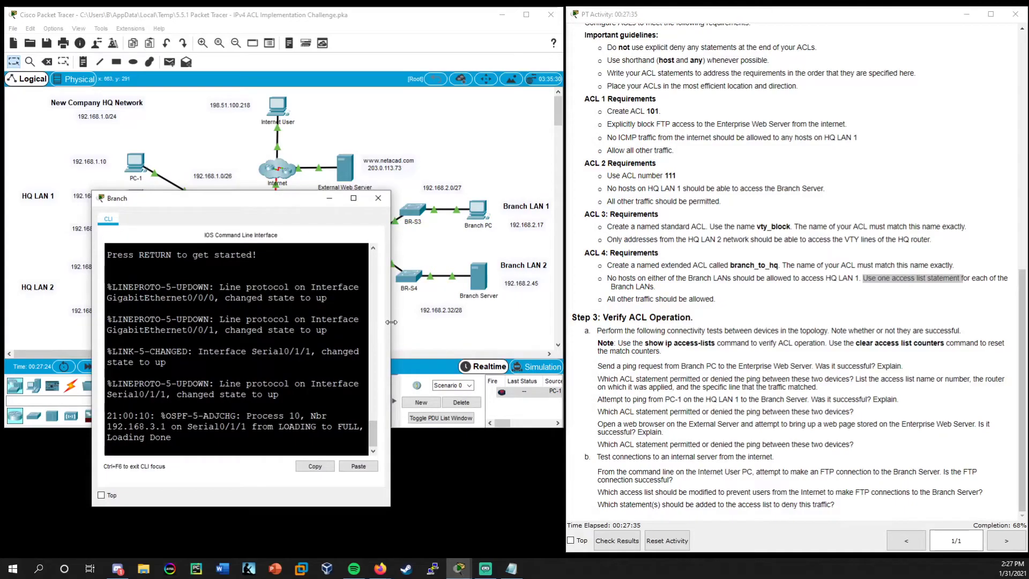
drag(391, 322, 611, 324)
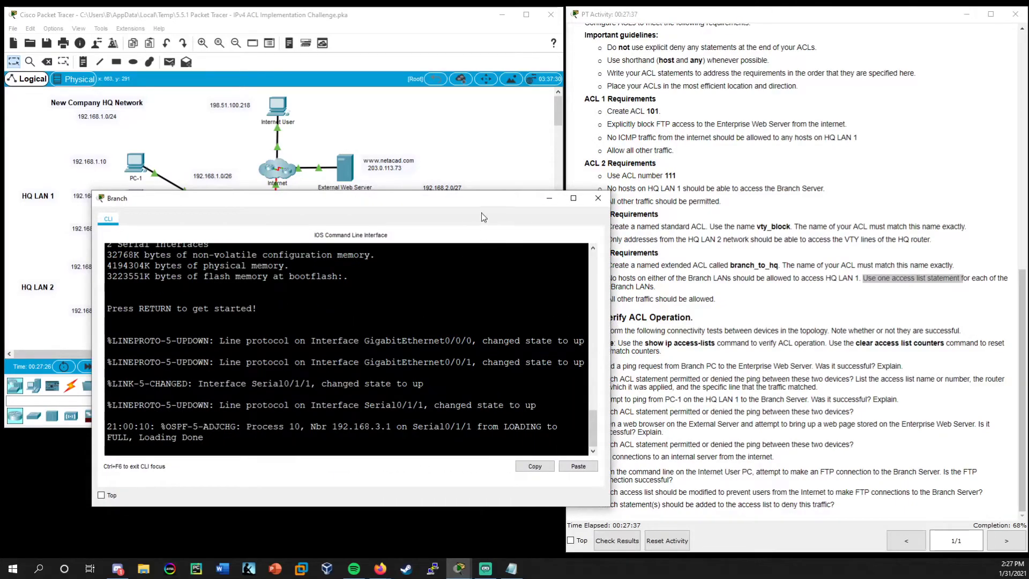
drag(481, 199, 502, 171)
key(Return)
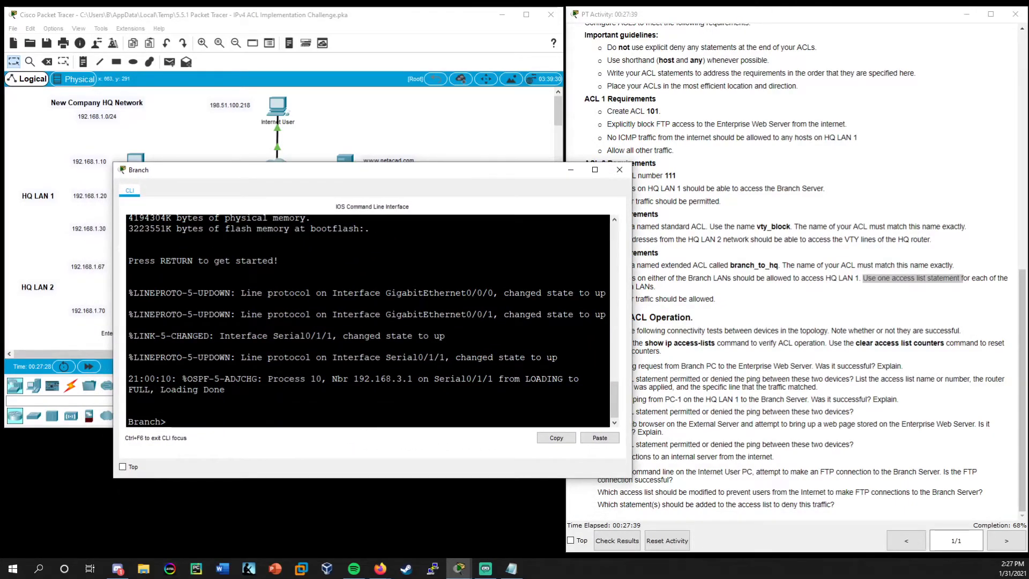
text(en)
key(Return)
text(conf t)
key(Return)
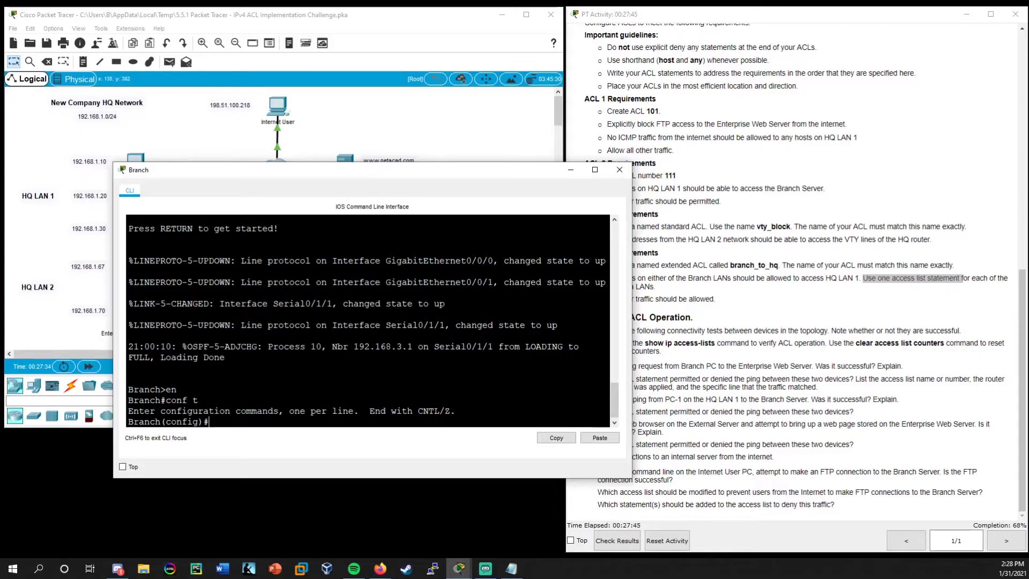
Step: List the ip access-list types on Branch, create the extended ACL named branch_to_hq, and check the resulting configuration prompt
drag(409, 174, 378, 188)
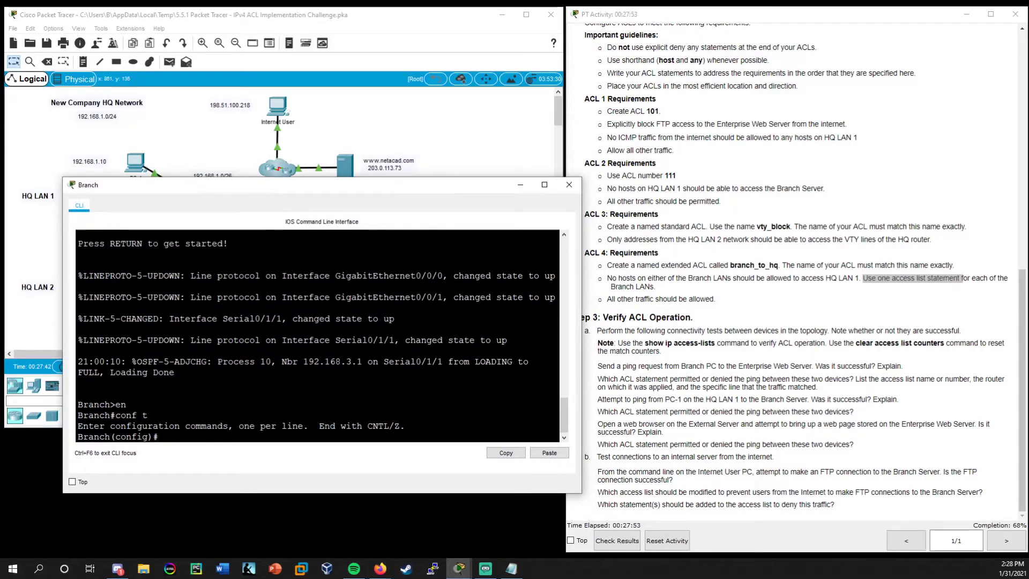
text(acces)
key(Tab)
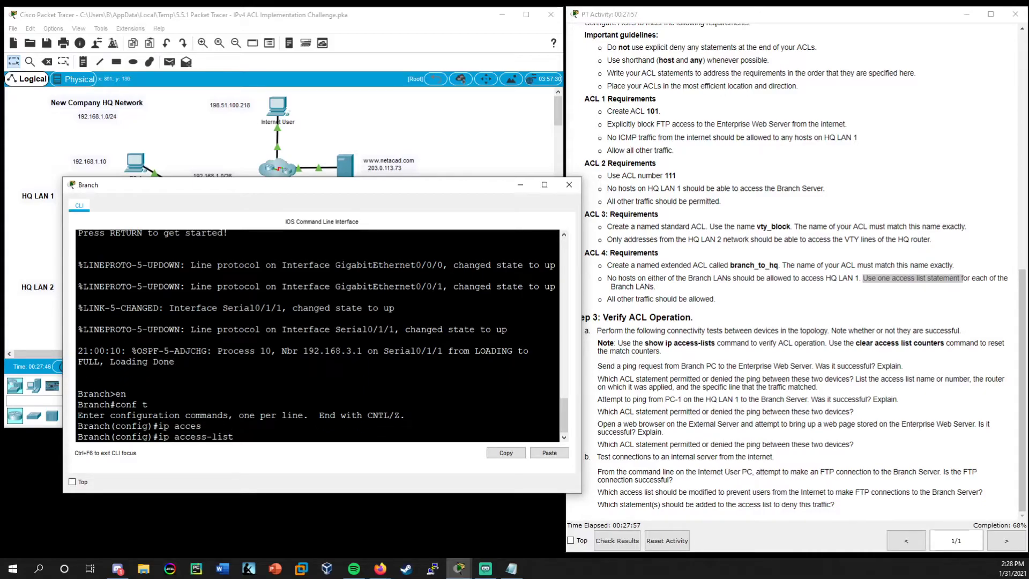
text(?)
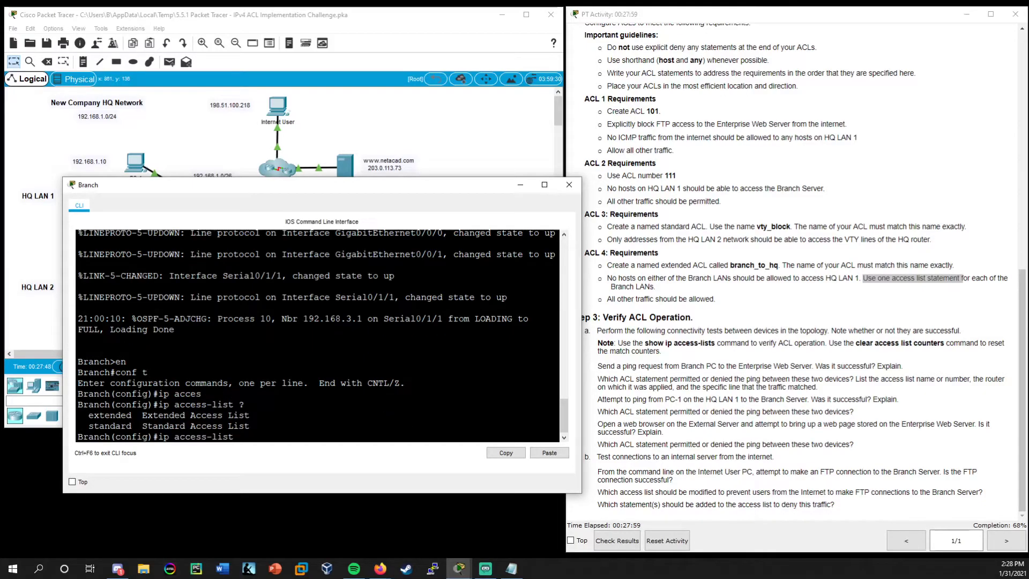
text(extended branch_to)
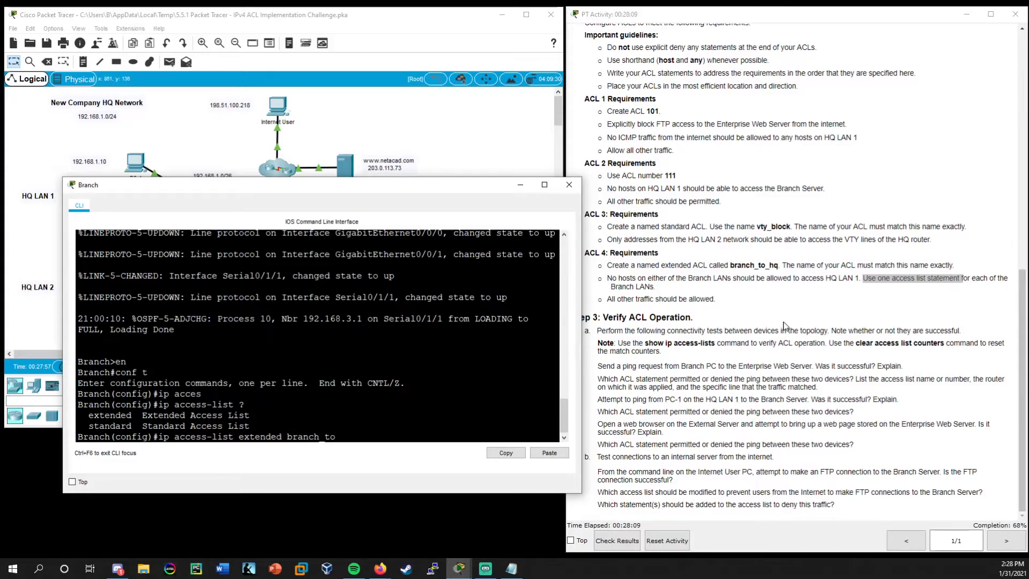
text(_hq)
key(Return)
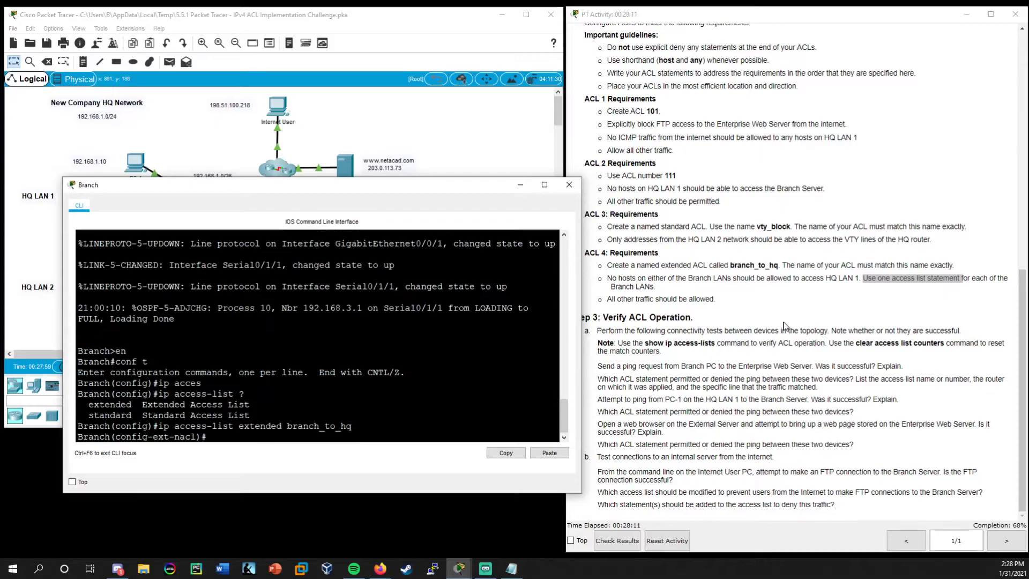
drag(207, 437, 106, 437)
drag(388, 182, 446, 297)
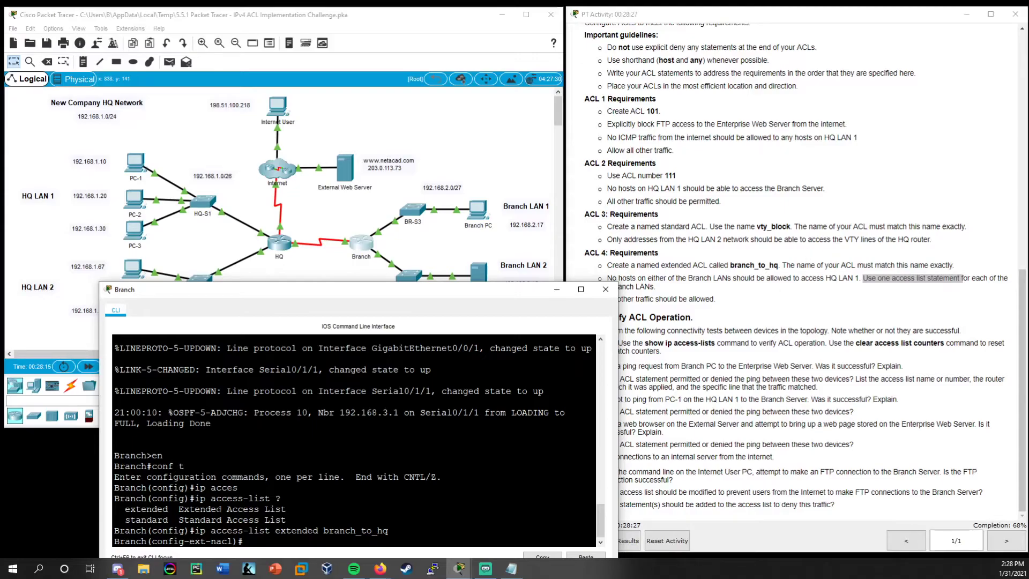
drag(185, 541, 152, 541)
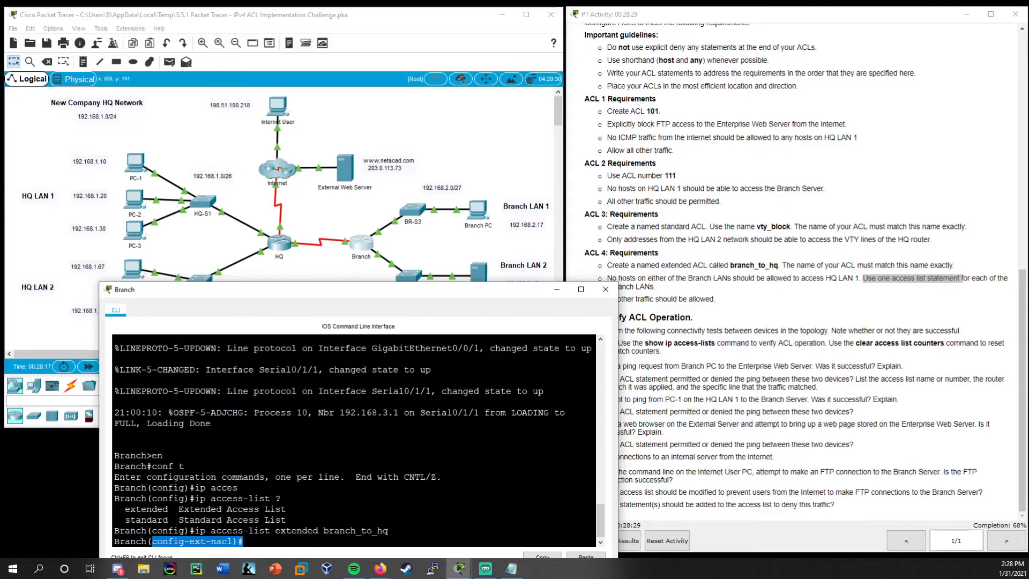
drag(215, 530, 286, 530)
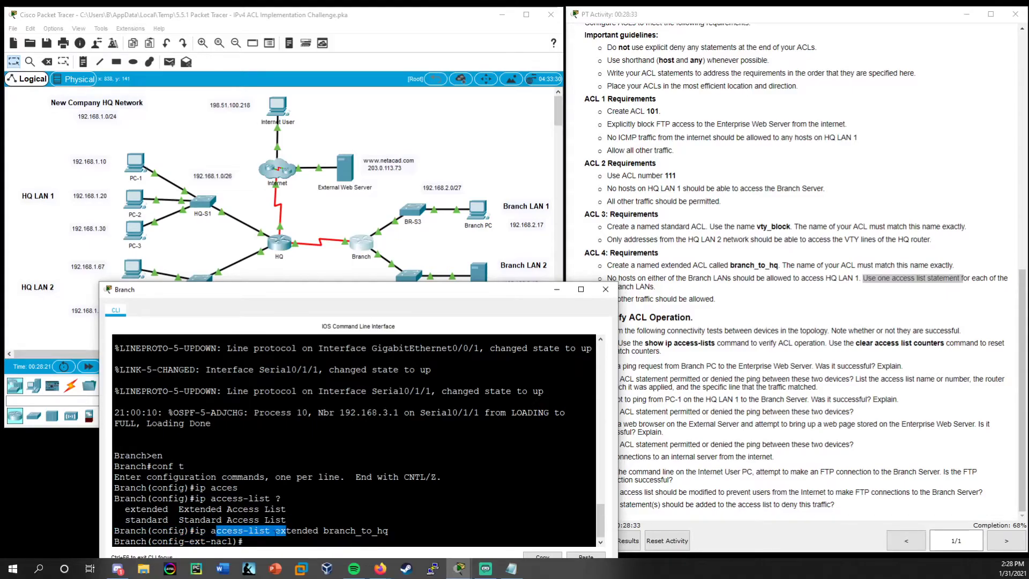
click(244, 541)
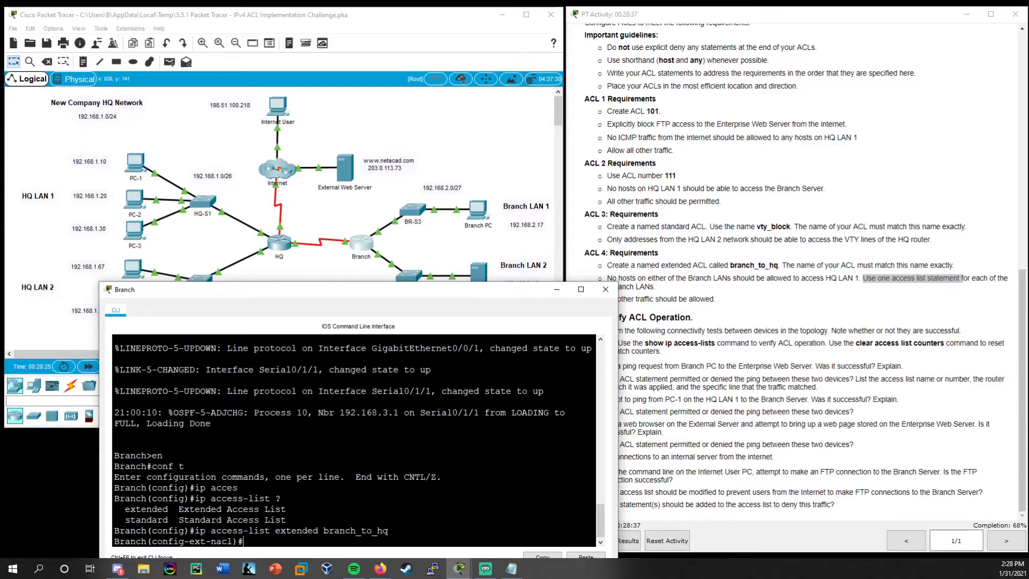
Step: Switch to the Notepad wildcard notes beside the topology and add a /28 heading below the /29 entry
drag(485, 292, 629, 361)
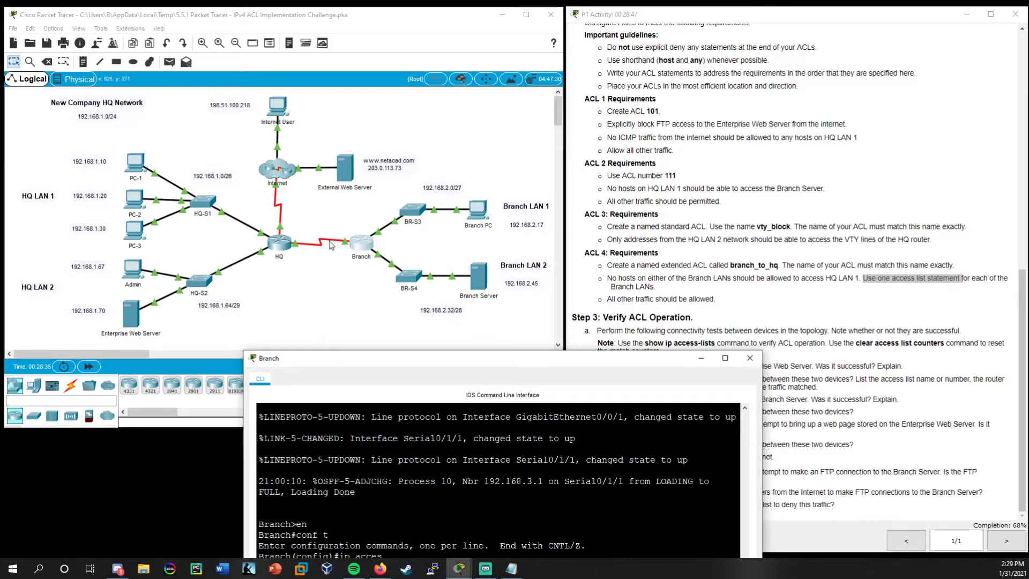
click(511, 568)
drag(470, 85, 748, 57)
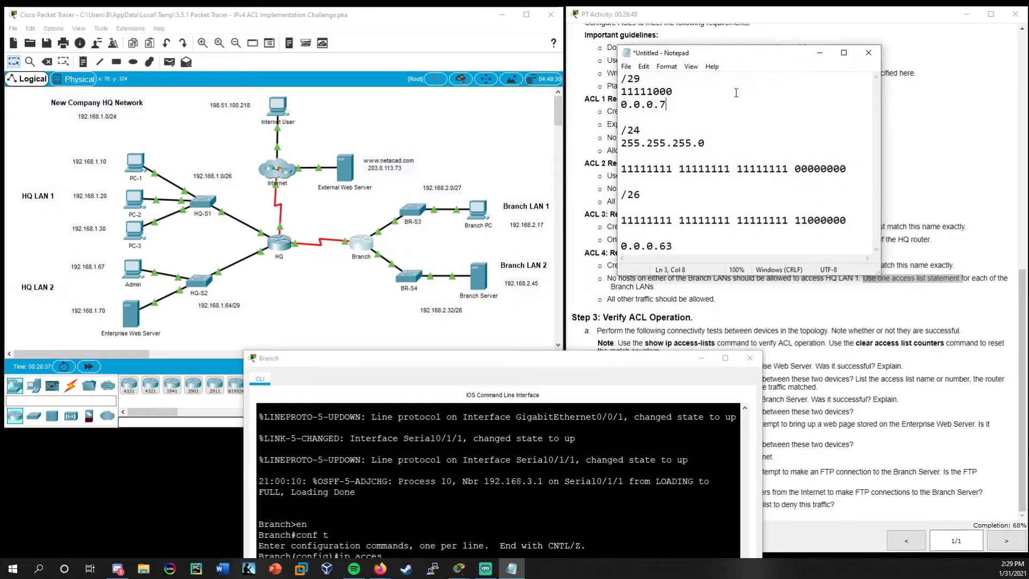
key(Return)
key(Return)
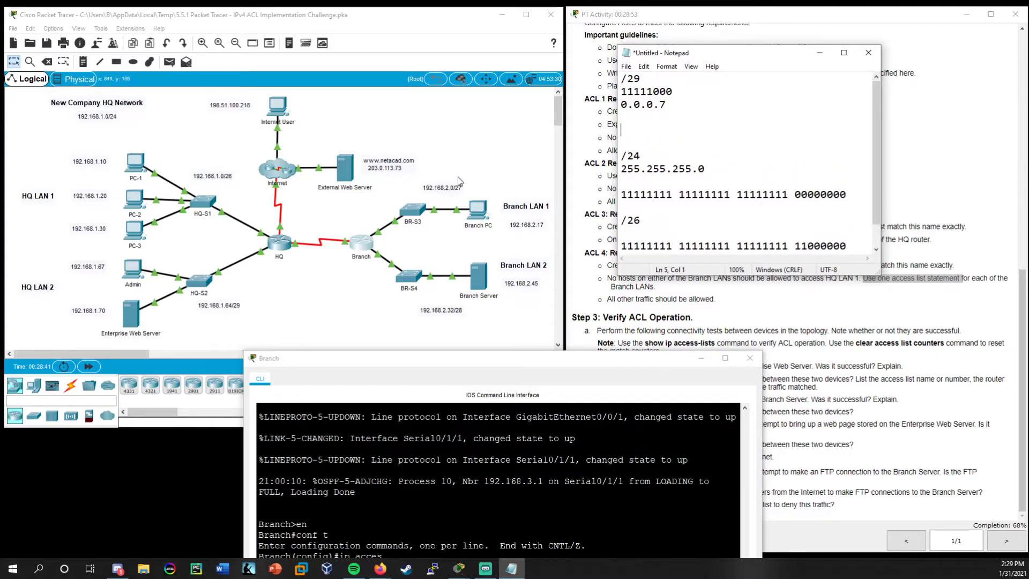
drag(646, 79, 615, 78)
click(651, 122)
key(BackSpace)
key(Return)
key(Return)
text(/)
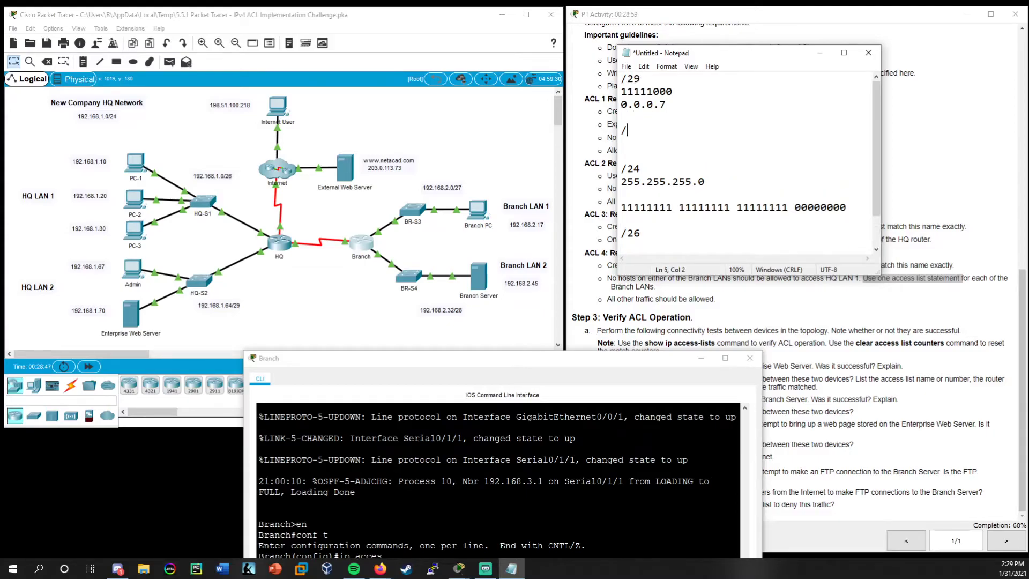
text(28)
key(Return)
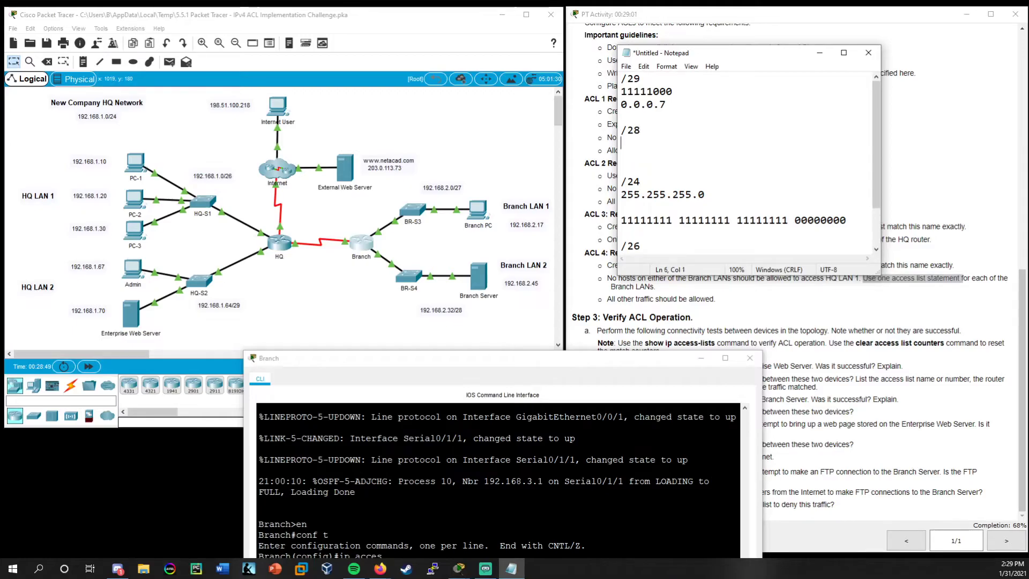
Step: Write the last mask octet 11110000 and the wildcard mask 0.0.0.15 under the /28 heading
text(11110)
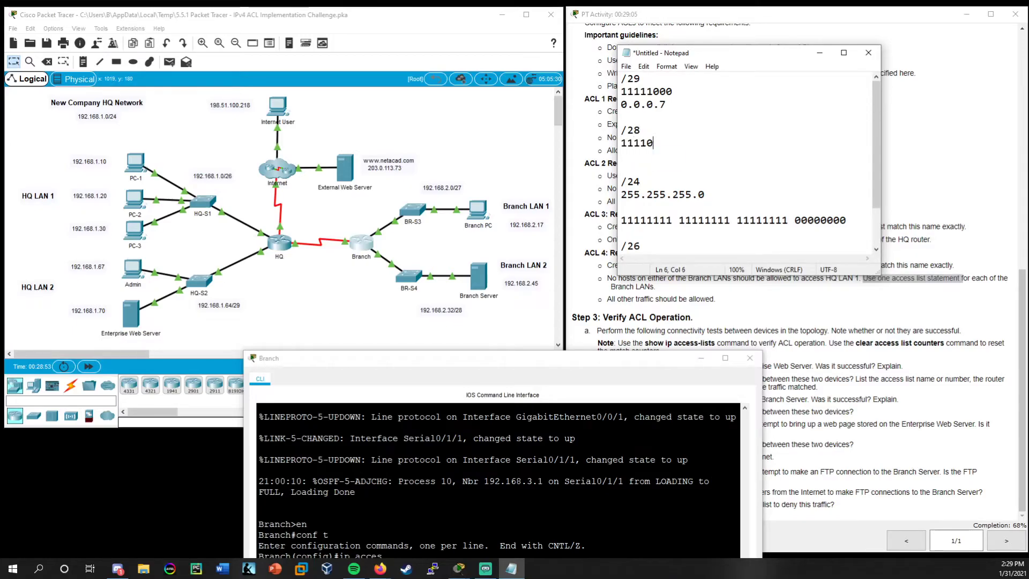
text(000)
drag(653, 143, 673, 143)
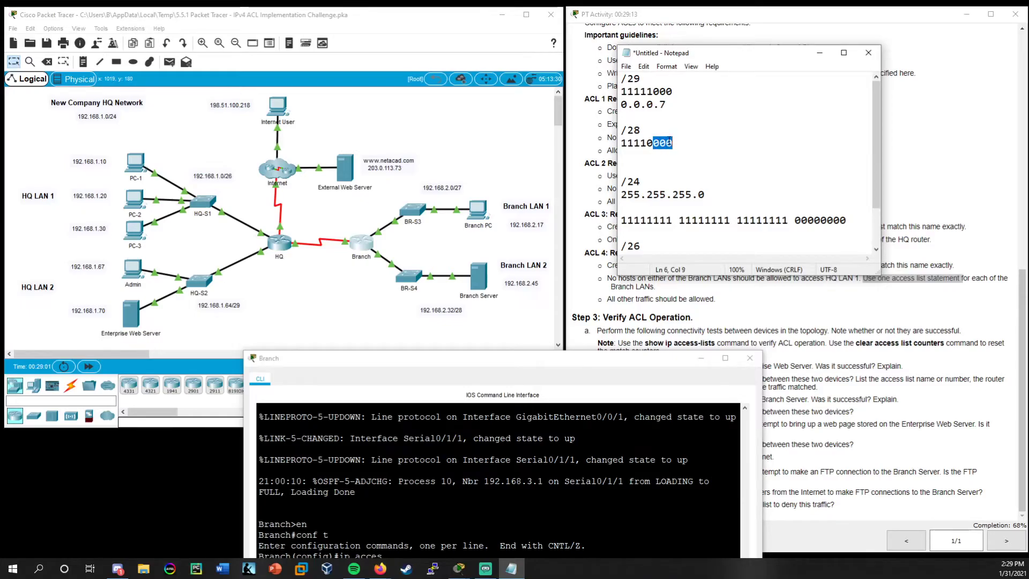
drag(647, 143, 653, 143)
click(690, 149)
key(Return)
text(0.0.0.15)
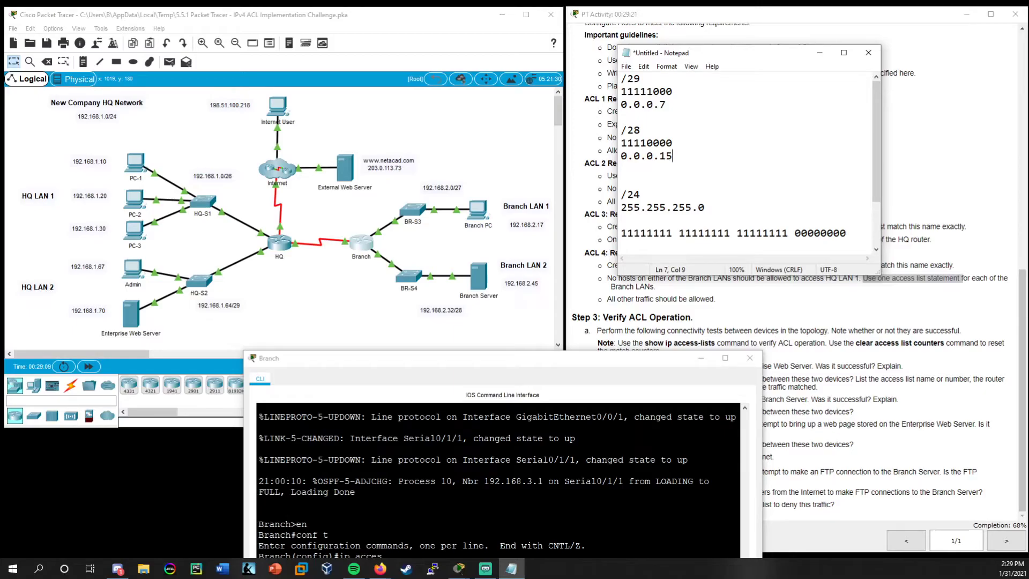
Step: Add a /27 entry below with last octet 11100000 and wildcard mask 0.0.0.31, removing the spare blank line above /24
key(Return)
key(Return)
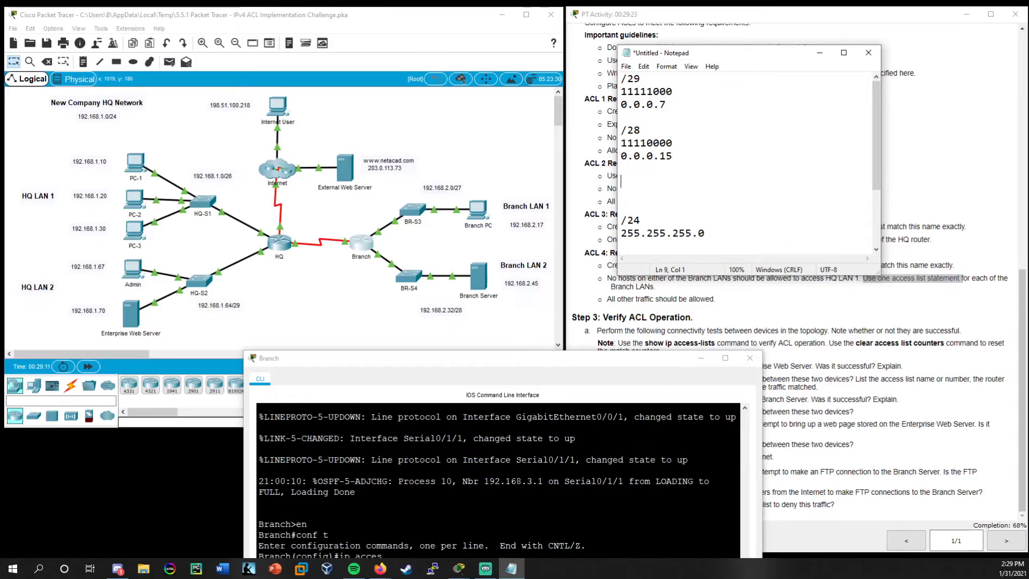
text(/27)
key(Return)
text(1)
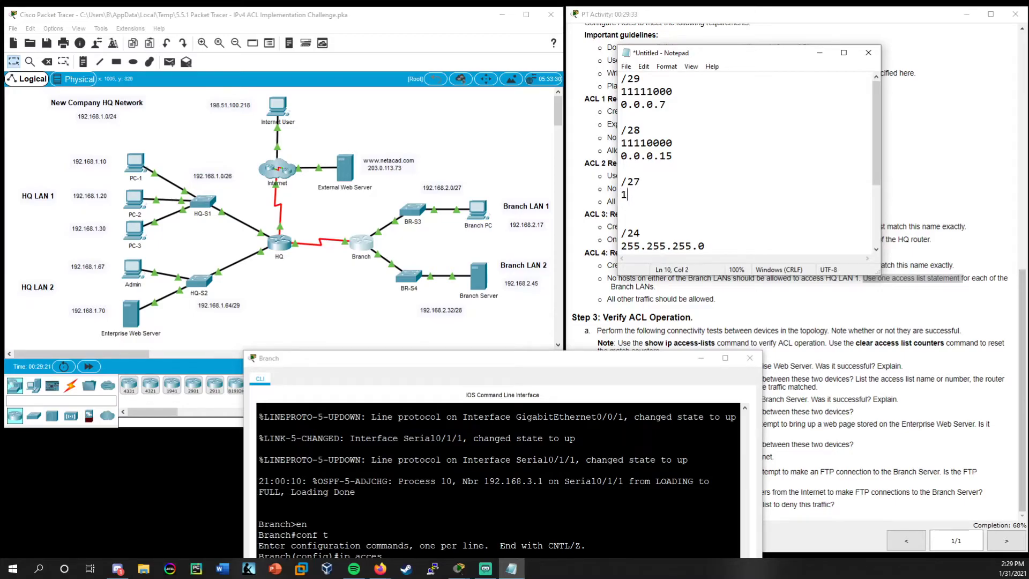
text(1100000)
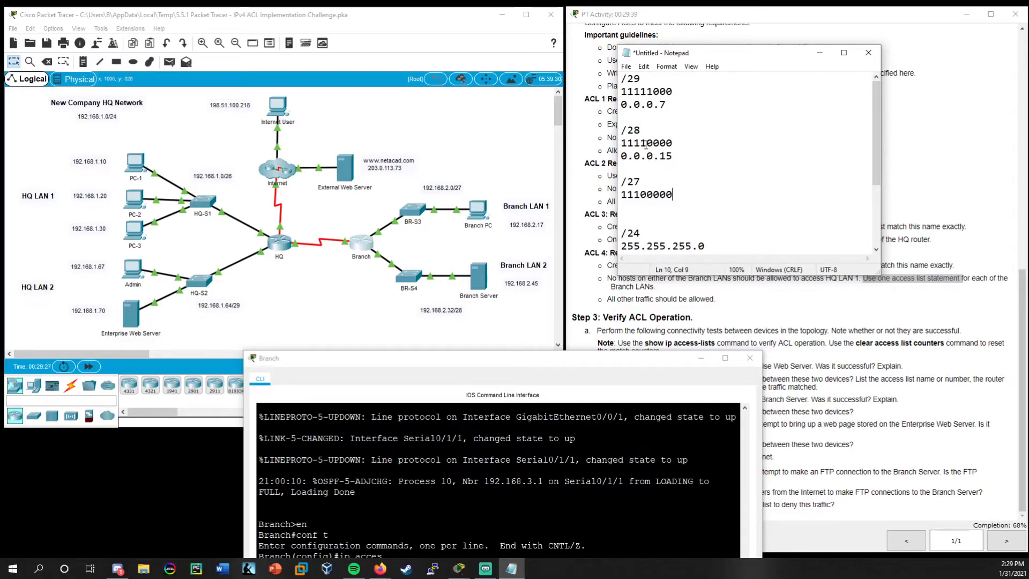
drag(652, 143, 647, 143)
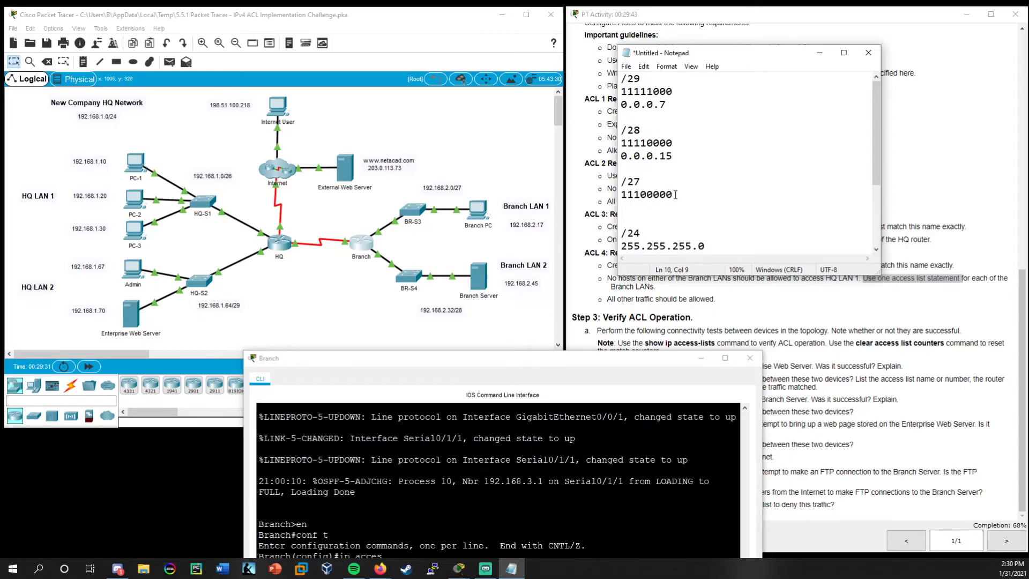
key(Return)
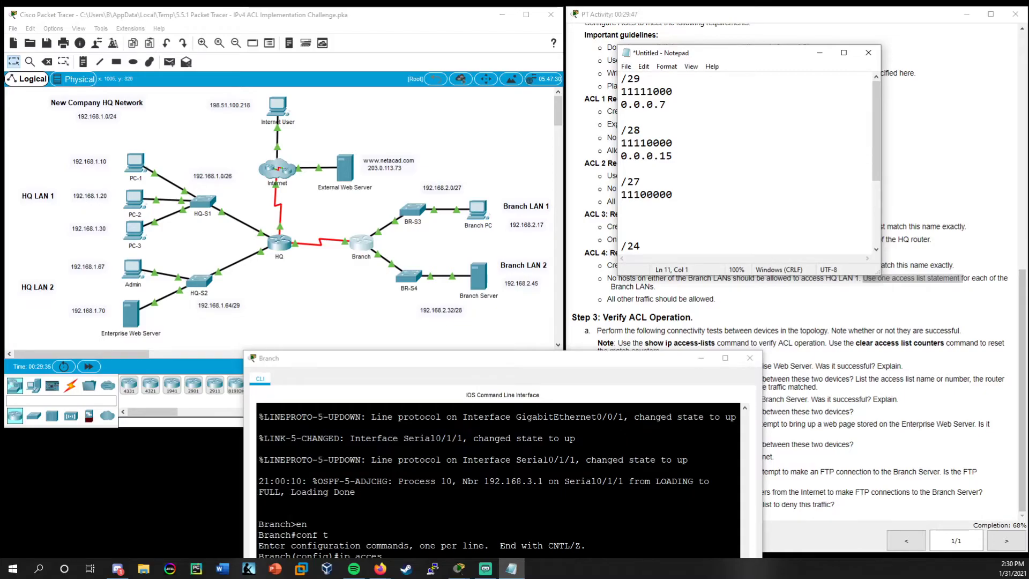
text(0.0.0.31)
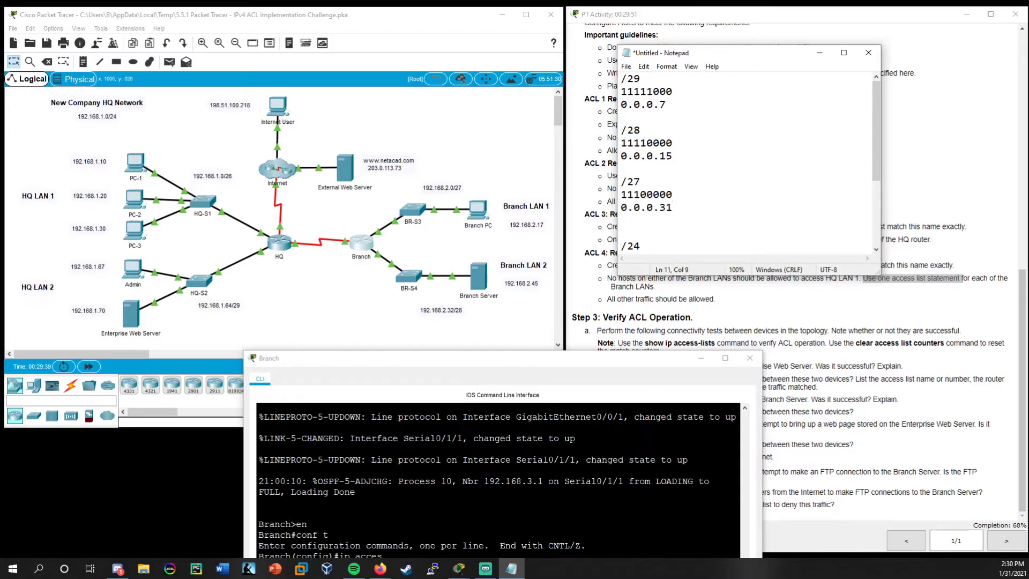
key(Down)
key(Down)
key(Delete)
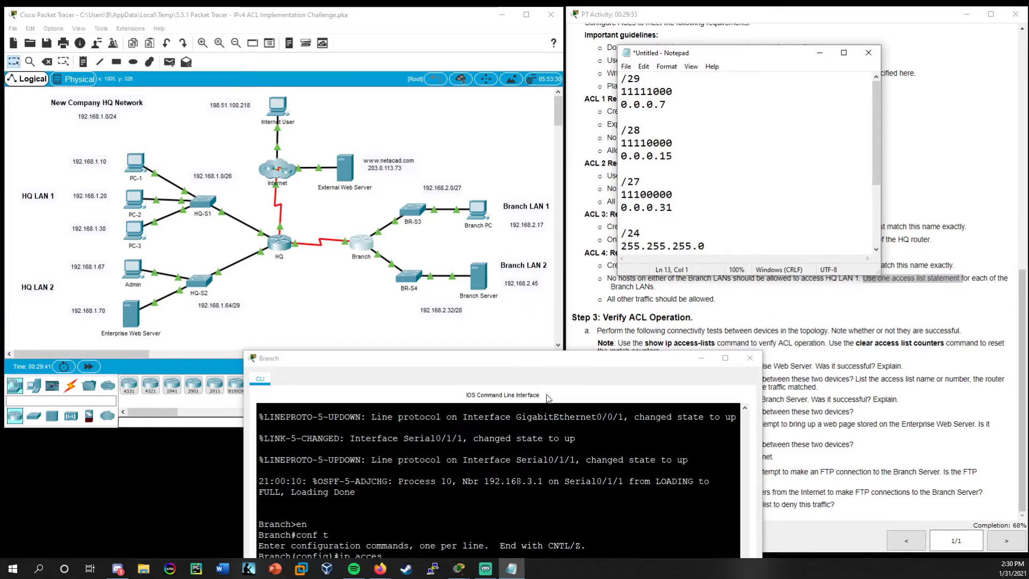
Step: Using the /27 wildcard notes, begin a deny ip statement in branch_to_hq with source 192.168.2.0 and wildcard 0.0.0.31
click(668, 208)
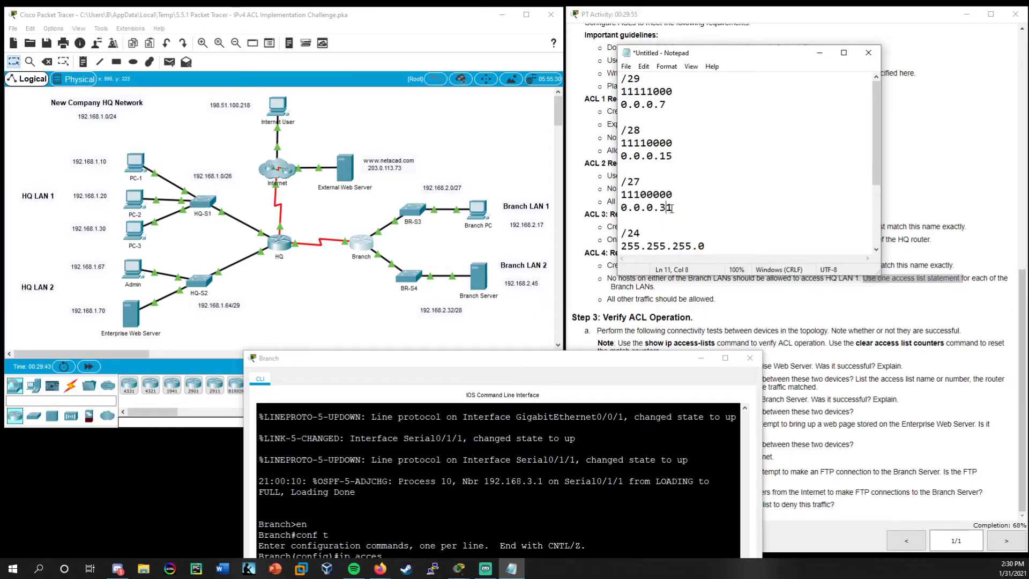
drag(673, 208, 621, 182)
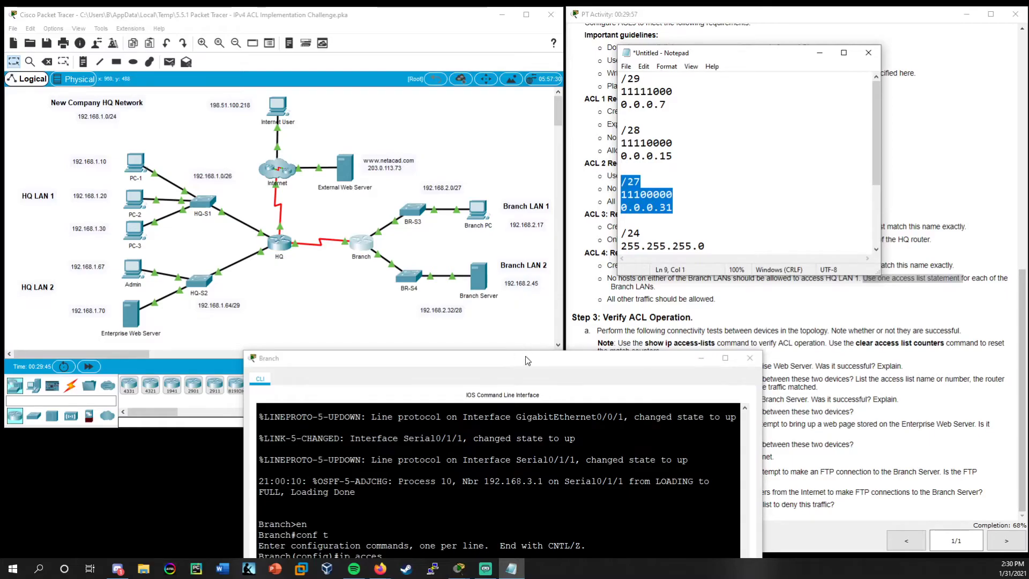
drag(531, 359, 373, 248)
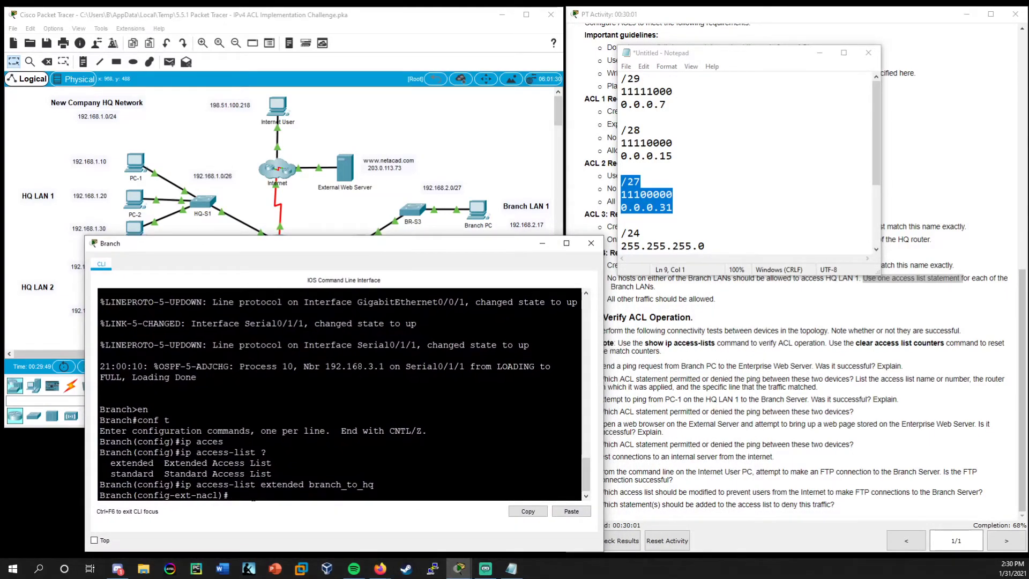
text(eny ip 192.168.)
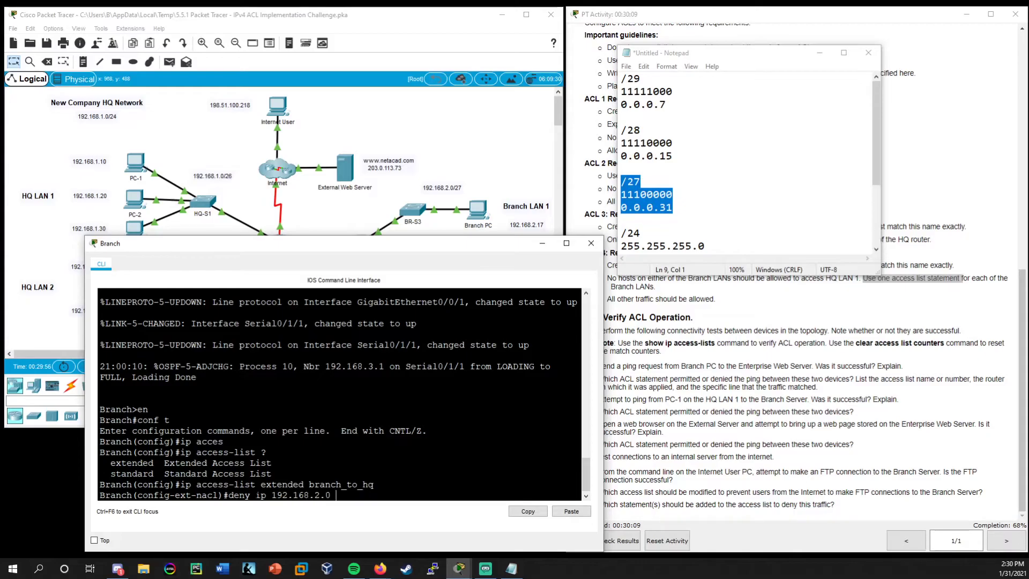
text(2.0 0.0.0.31)
Step: Check the /26 wildcard in the notes and complete the Branch LAN 1 deny statement with destination 192.168.1.0 0.0.0.63
drag(458, 246, 588, 246)
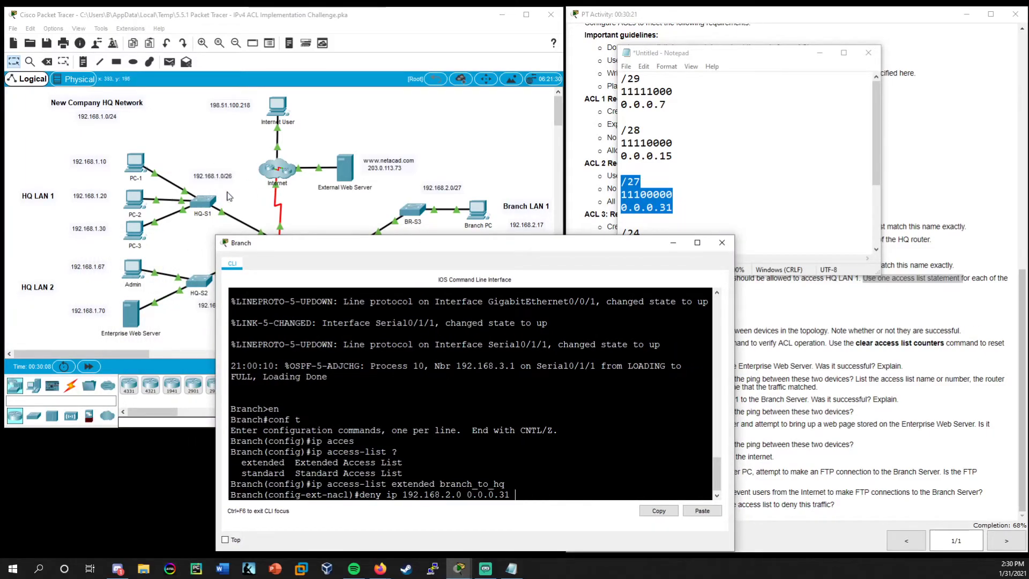
scroll(836, 161, down, 3)
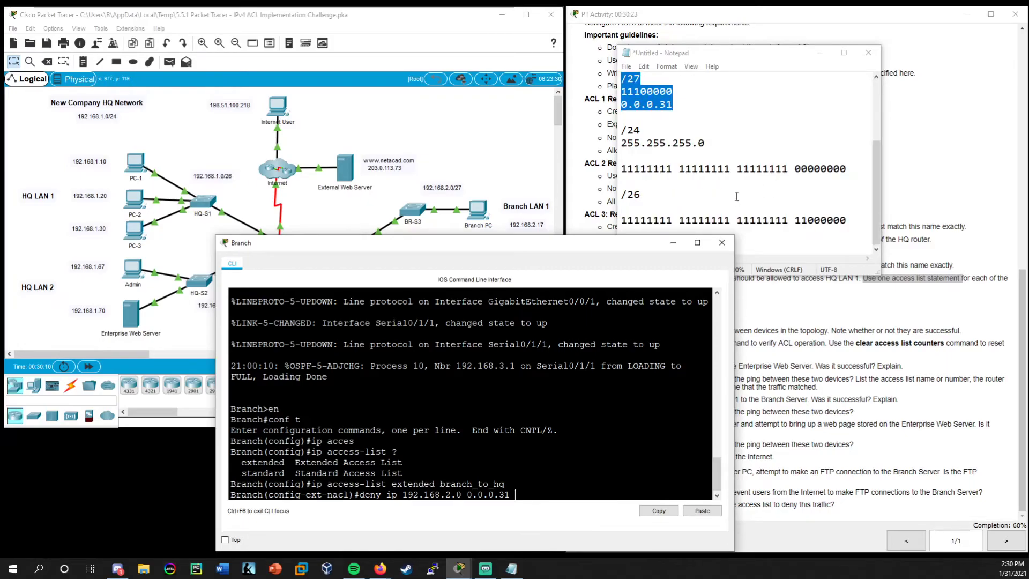
drag(637, 248, 557, 281)
drag(671, 246, 592, 250)
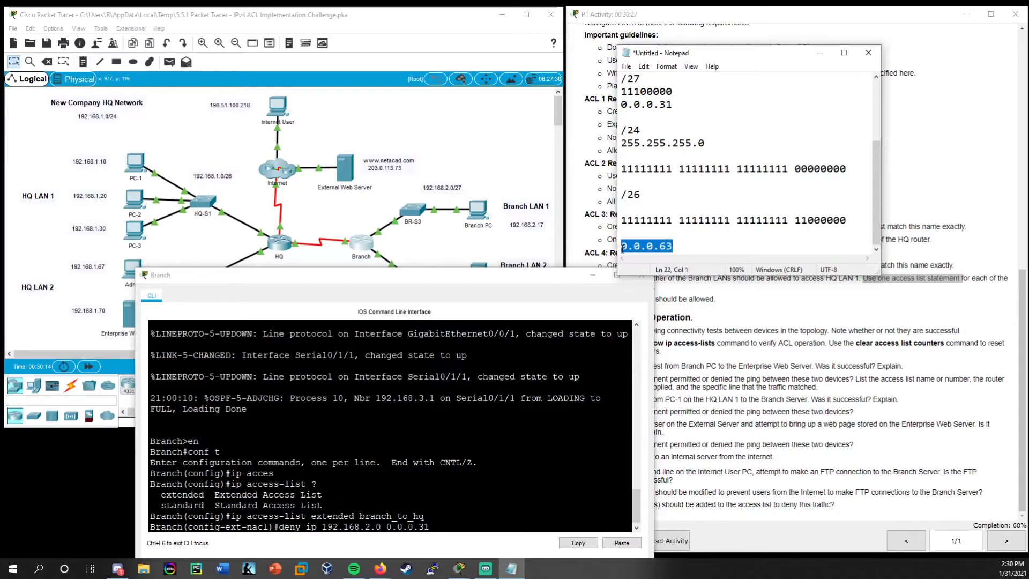
scroll(662, 249, up, 3)
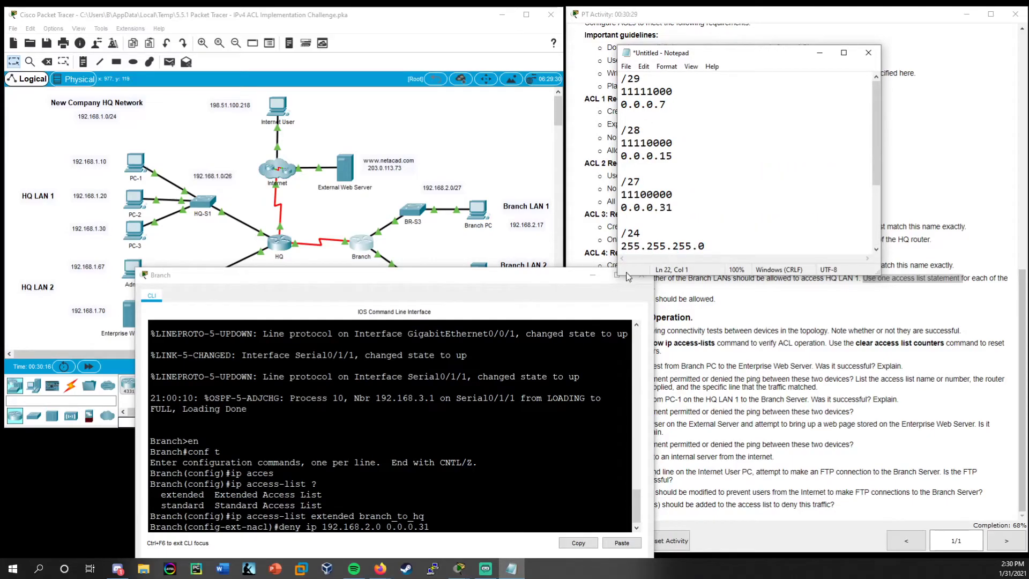
key(alt+Tab)
text(192.168.1)
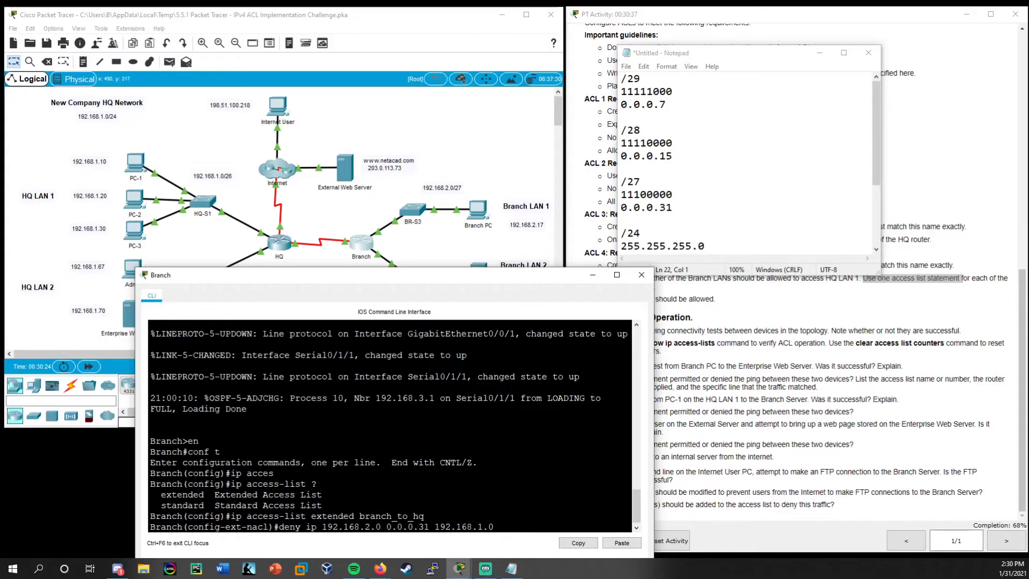
text(.0  0.0.0)
key(BackSpace)
key(BackSpace)
text(0.0.0.63)
key(Return)
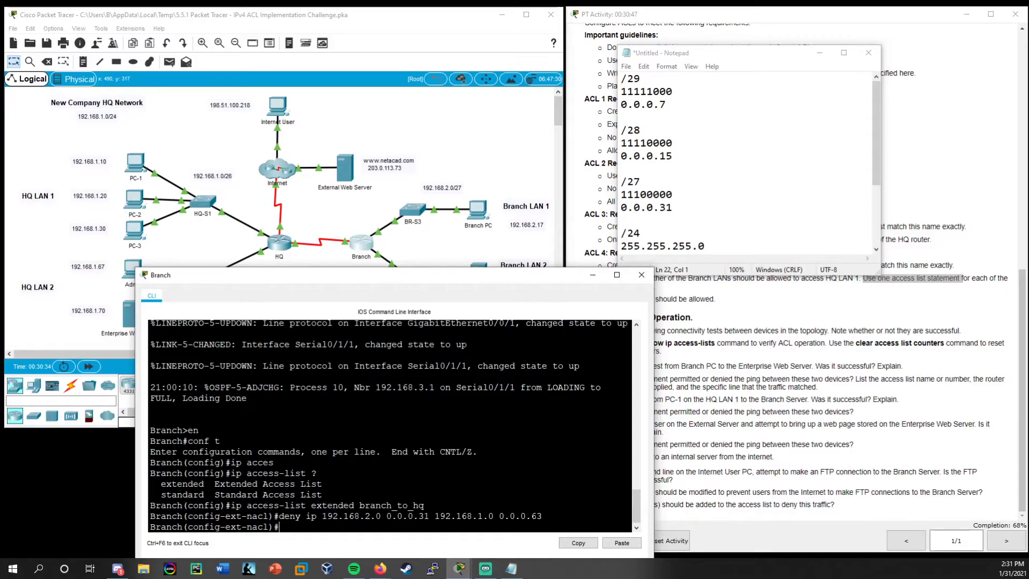
Step: Add a second statement for Branch LAN 2 to branch_to_hq: deny ip 192.168.2.32 0.0.0.15 192.168.1.0 0.0.0.63
drag(506, 277, 560, 345)
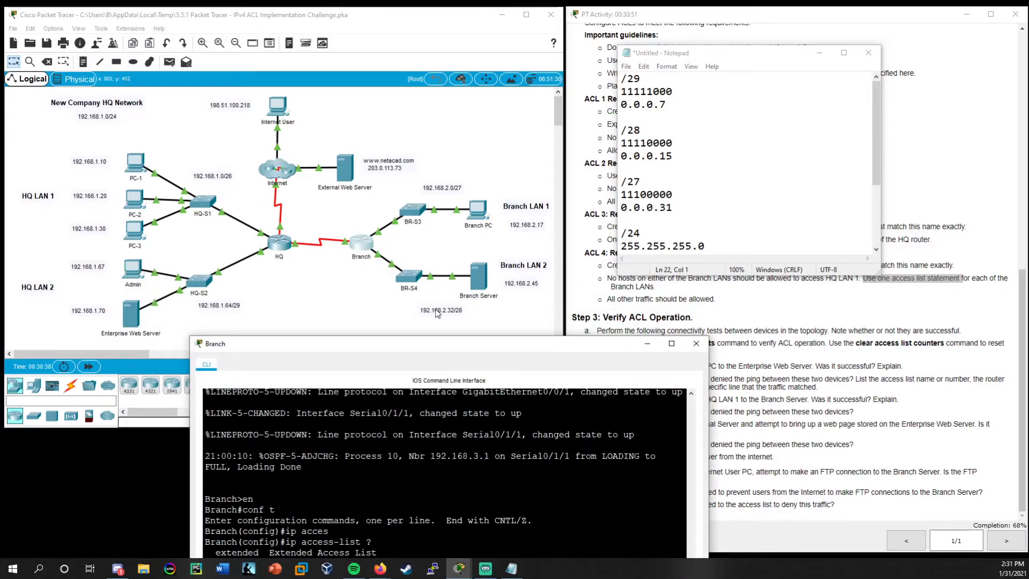
drag(463, 347, 771, 221)
text(deny ip)
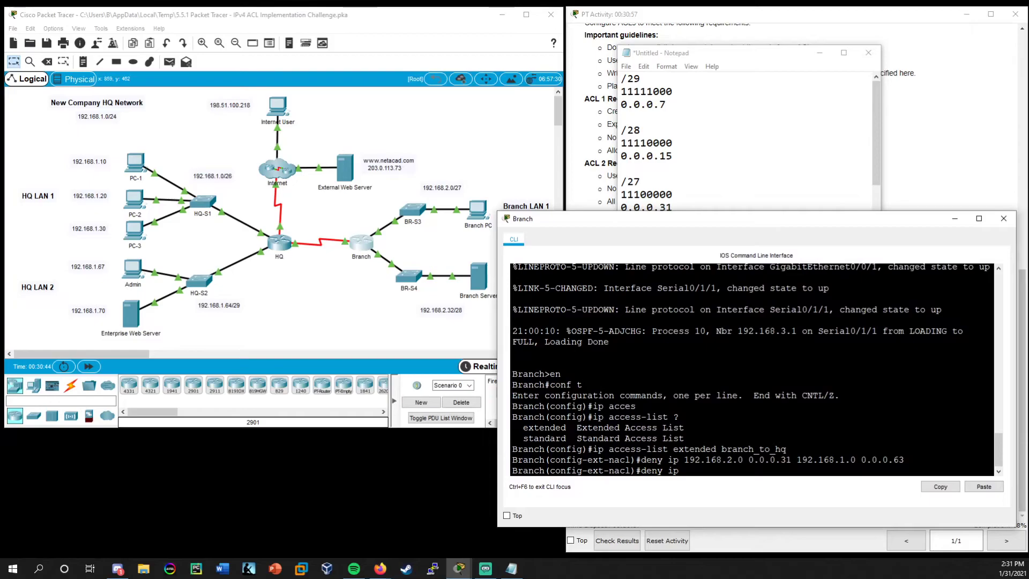
text( 192.168.2.32 )
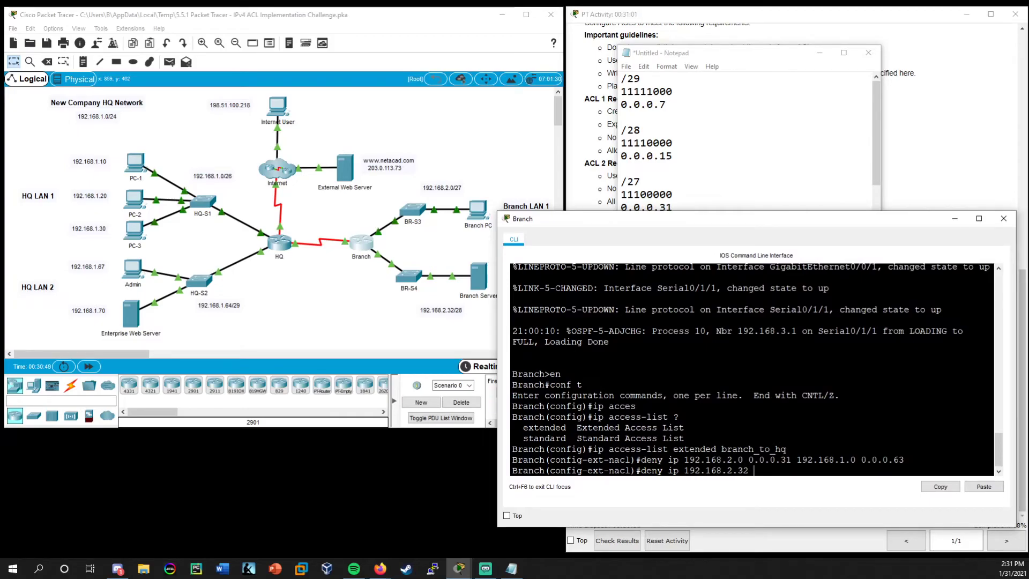
text(0.0.0.)
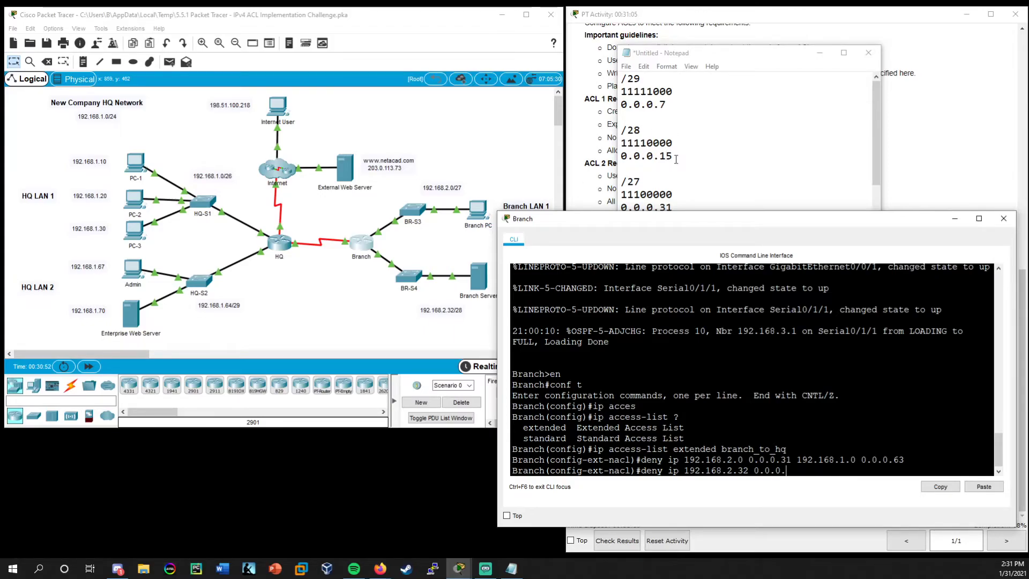
text(15 )
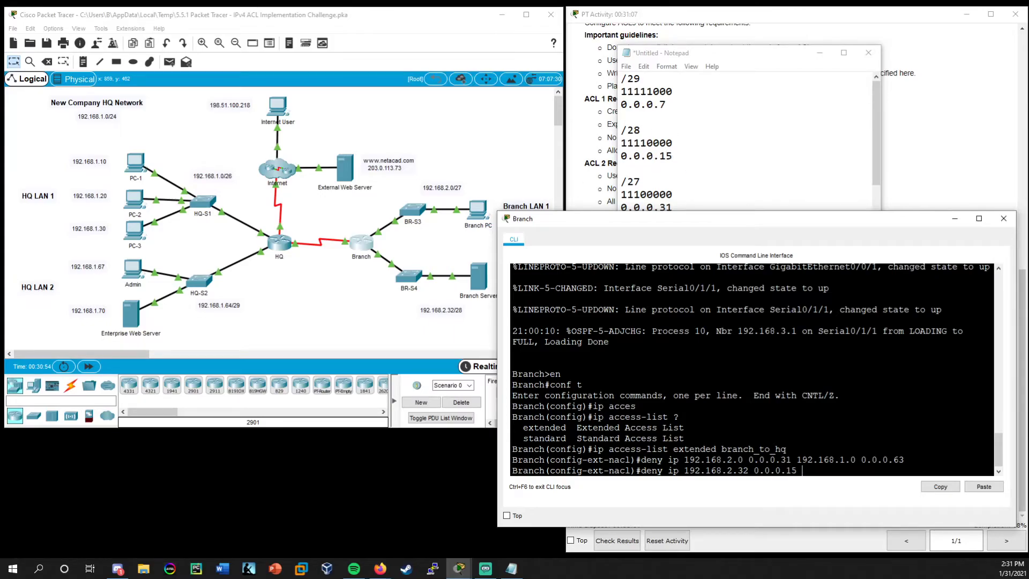
text(192.168.1.0 0.0.0.63)
key(Return)
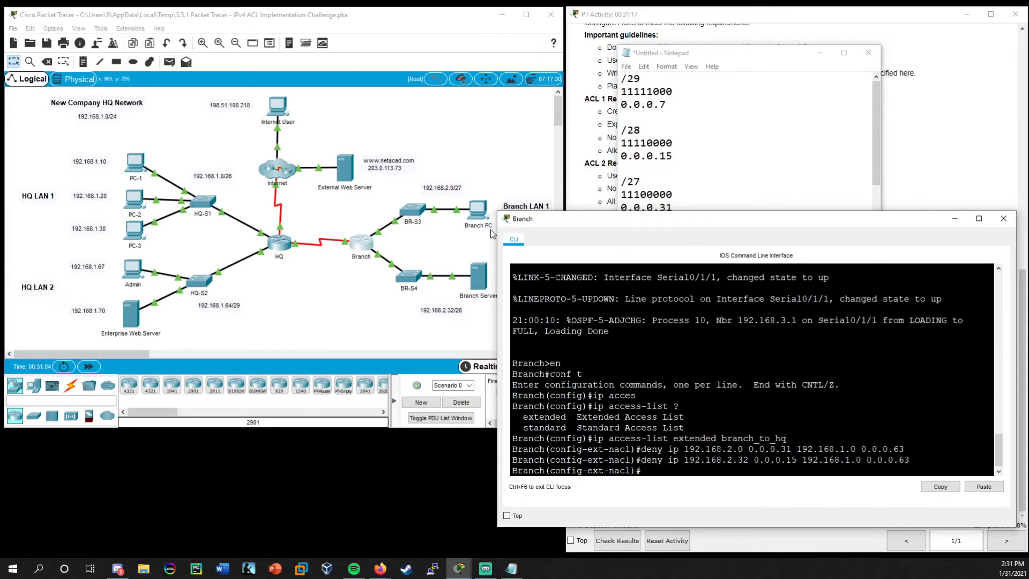
Step: Clear the notes off the ACL 4 requirements, check the rule for other traffic, and add permit ip any any to branch_to_hq
drag(516, 226, 139, 218)
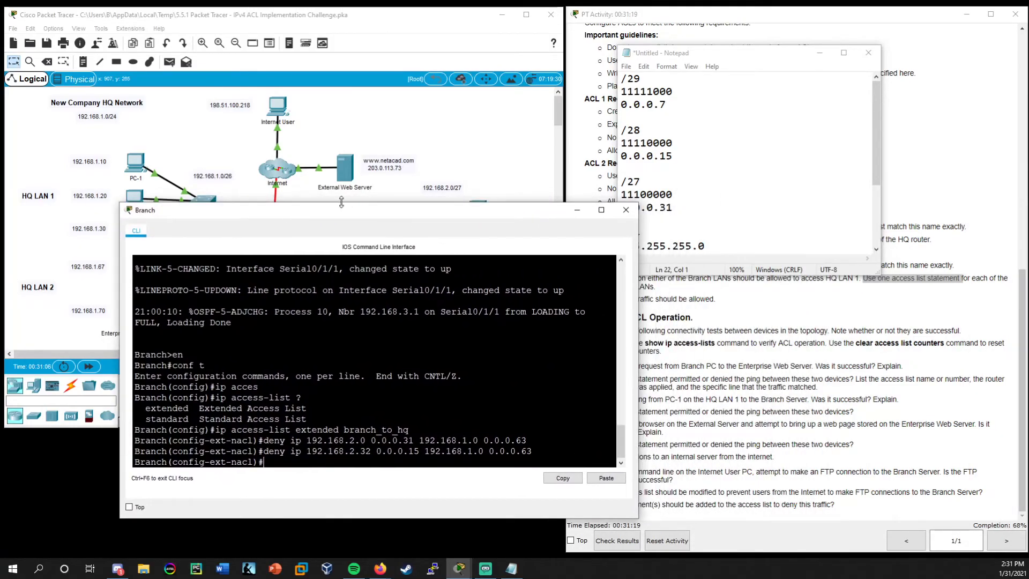
drag(786, 53, 0, 75)
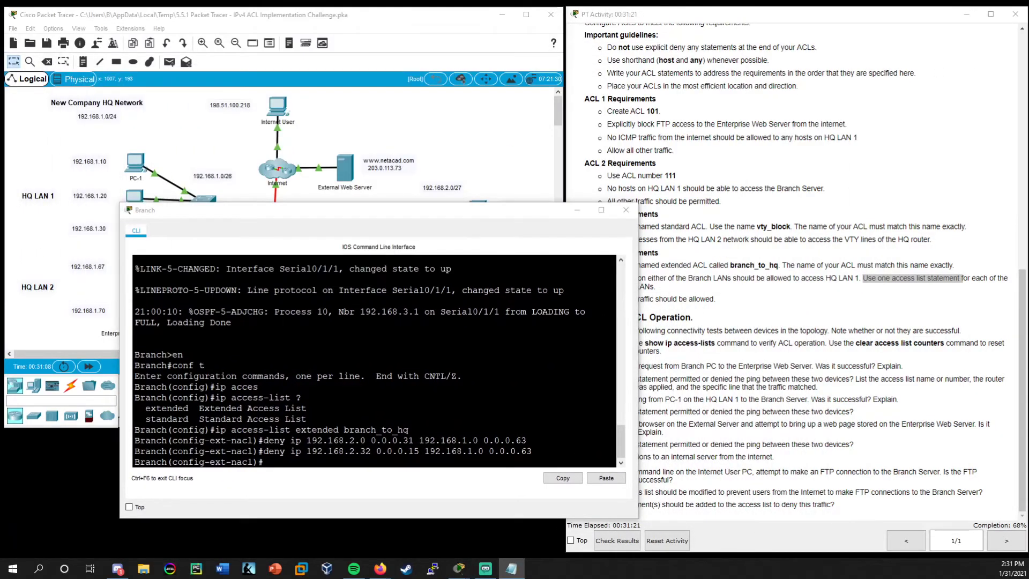
drag(515, 211, 446, 192)
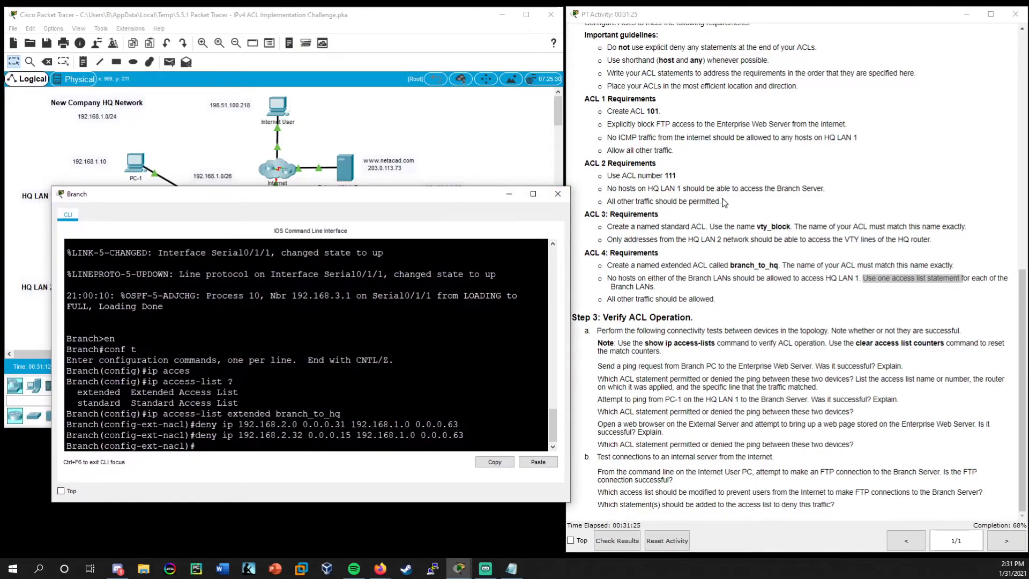
drag(717, 299, 606, 299)
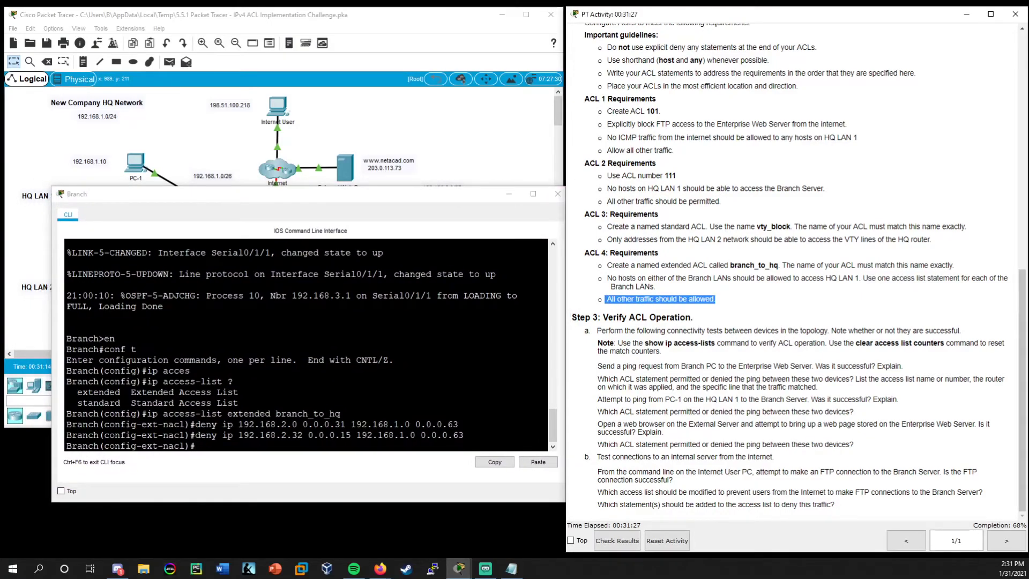
key(alt+Tab)
text(permit ip any any)
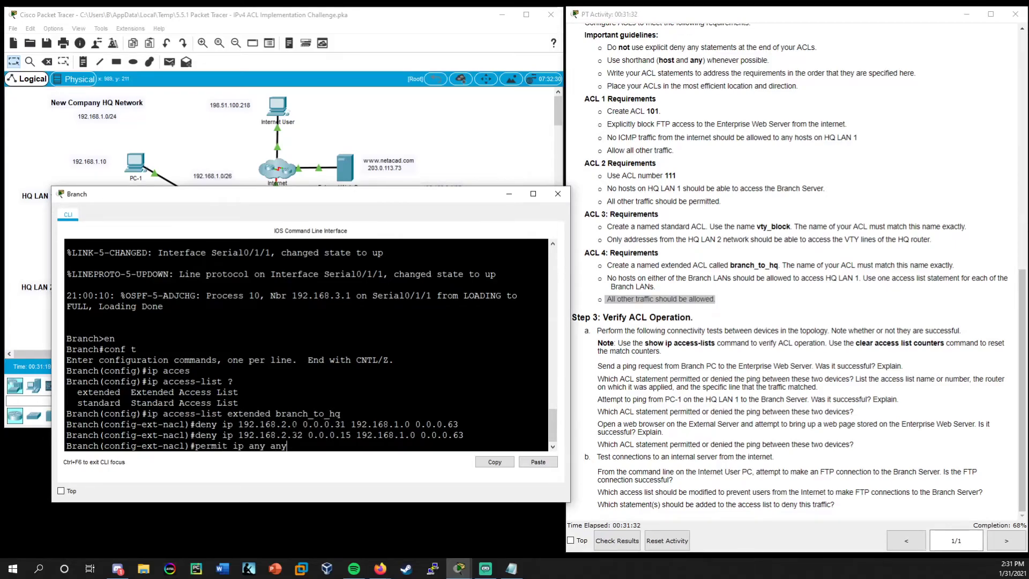
key(Return)
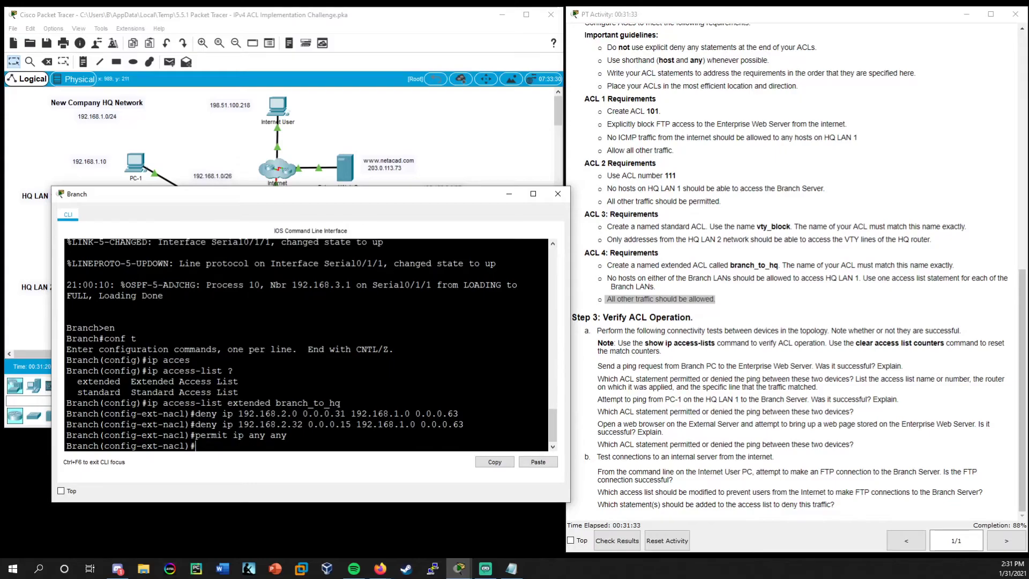
Step: Show the brief IP interface summary on Branch and identify the serial interface facing HQ
drag(395, 196, 802, 179)
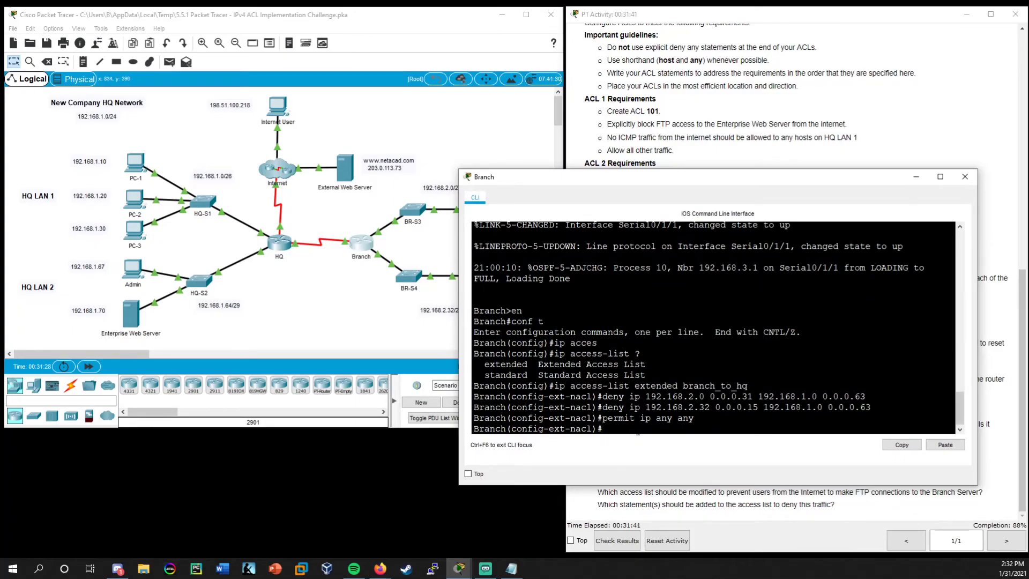
text(o show ip int brief)
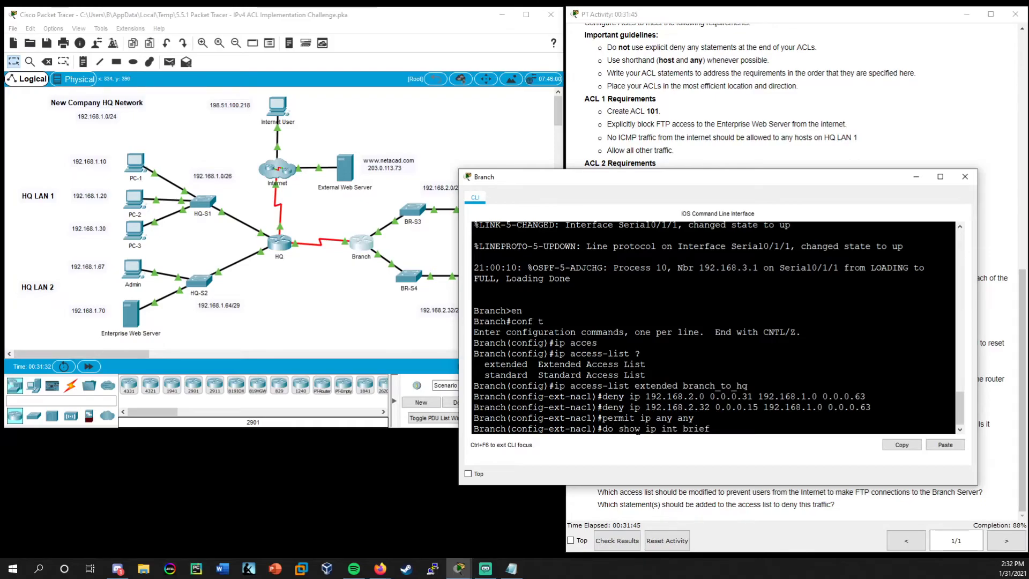
key(Return)
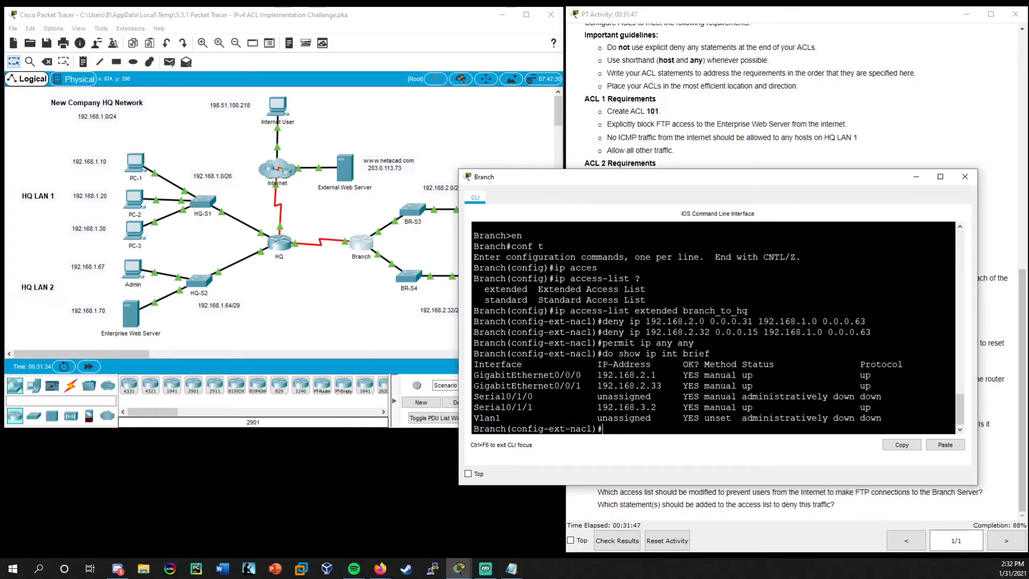
drag(549, 407, 469, 408)
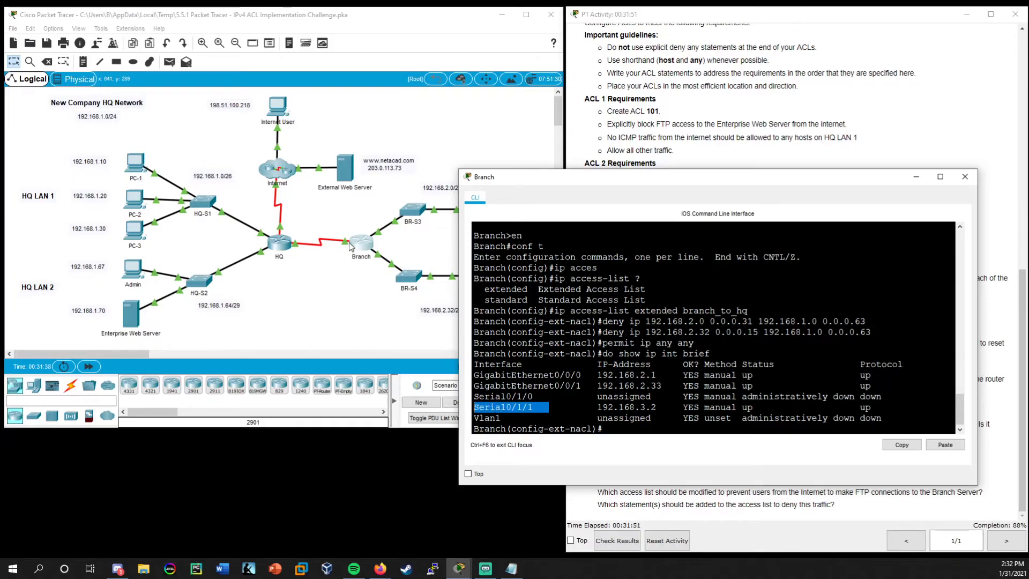
Step: Enter interface configuration mode for serial interface s0/1/1 on Branch
click(482, 423)
text(int )
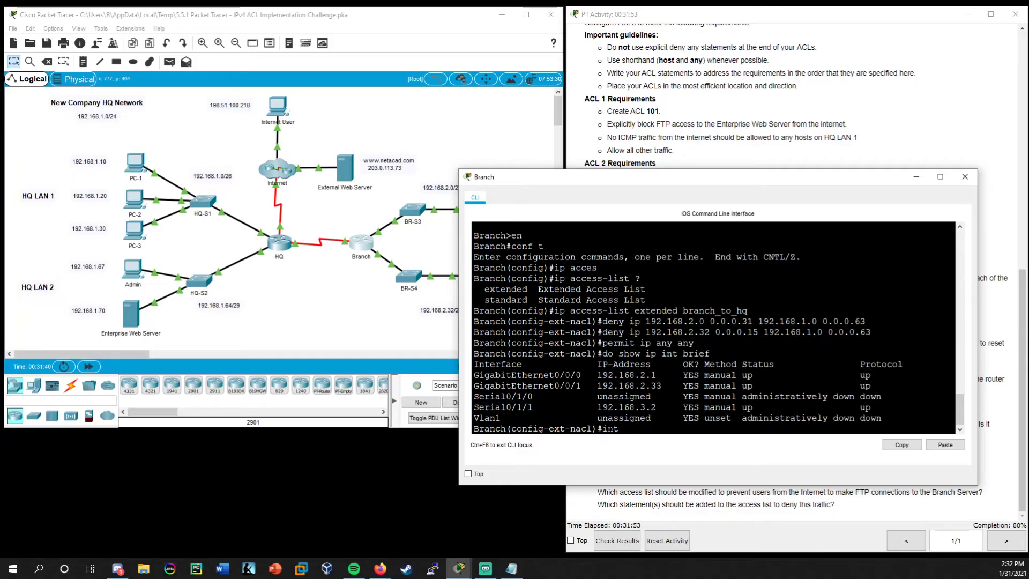
text(s0/1/1)
key(Return)
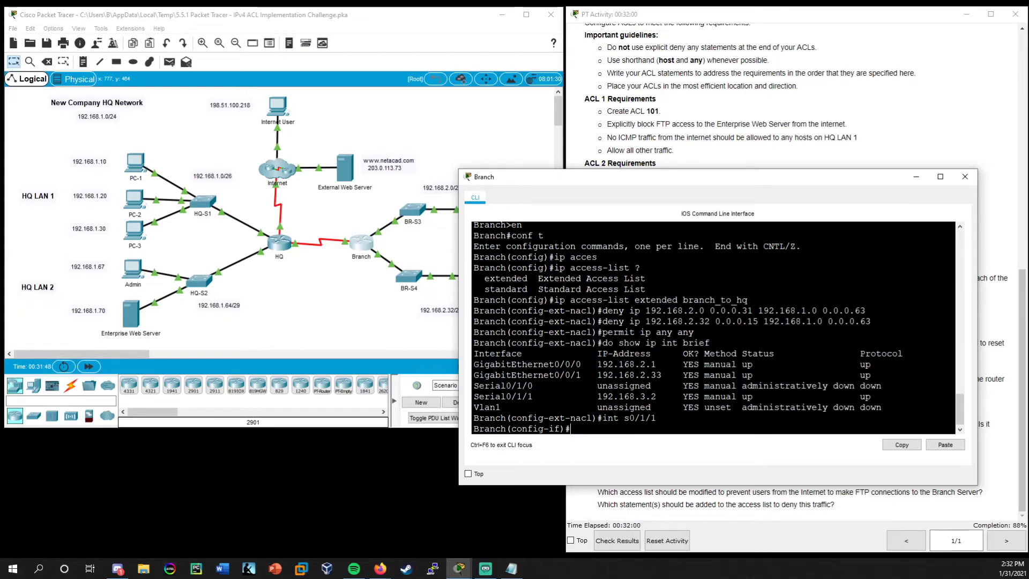
Step: Check the direction options against the topology and apply branch_to_hq to the interface outbound with ip access-group
text(ip)
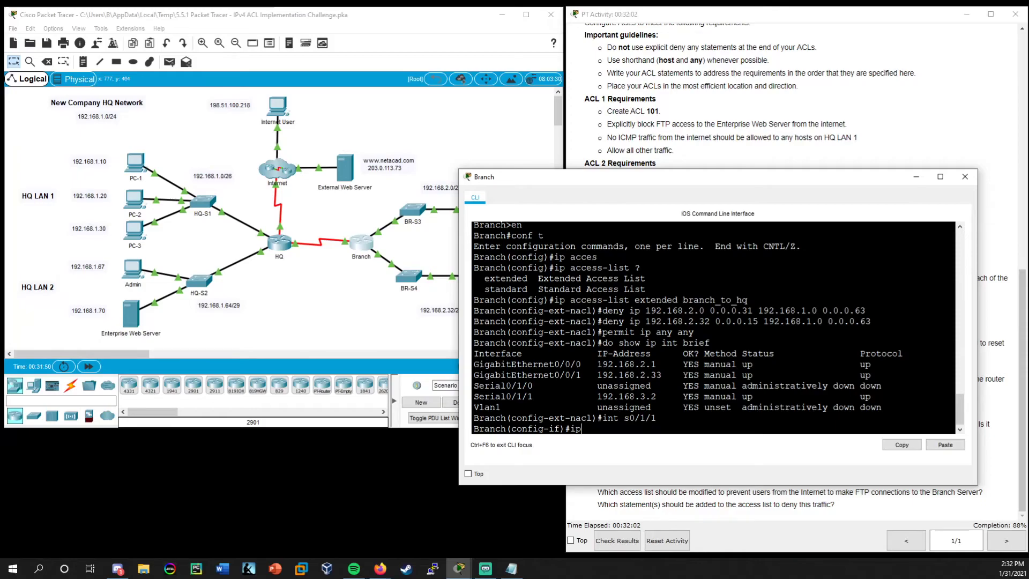
text( acces)
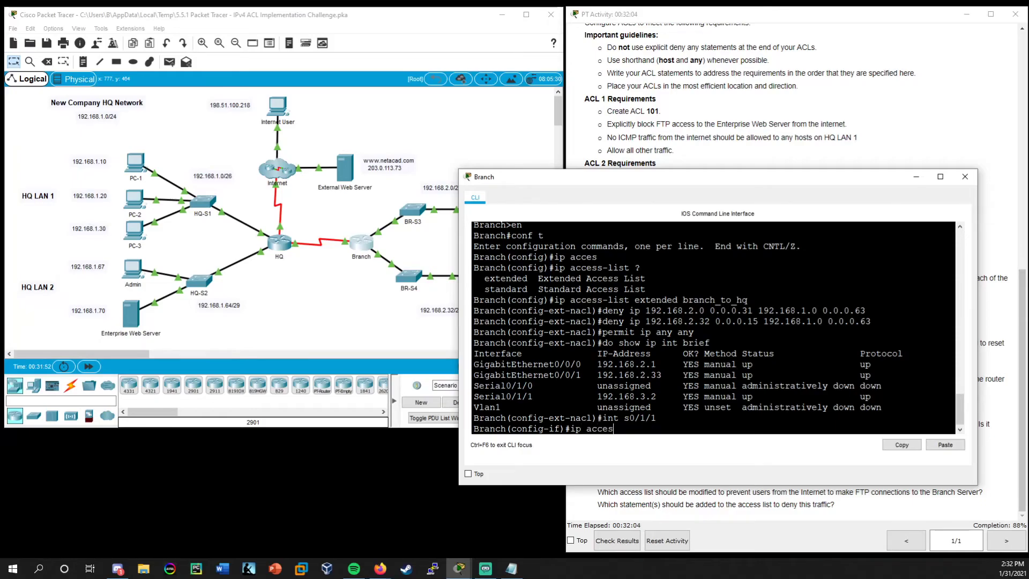
key(Tab)
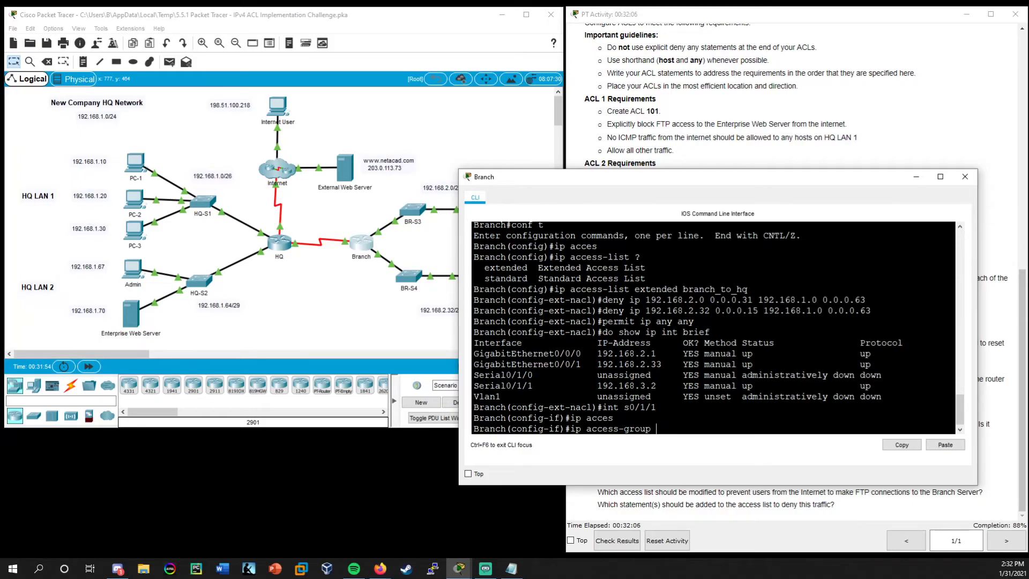
text(b)
drag(763, 177, 418, 190)
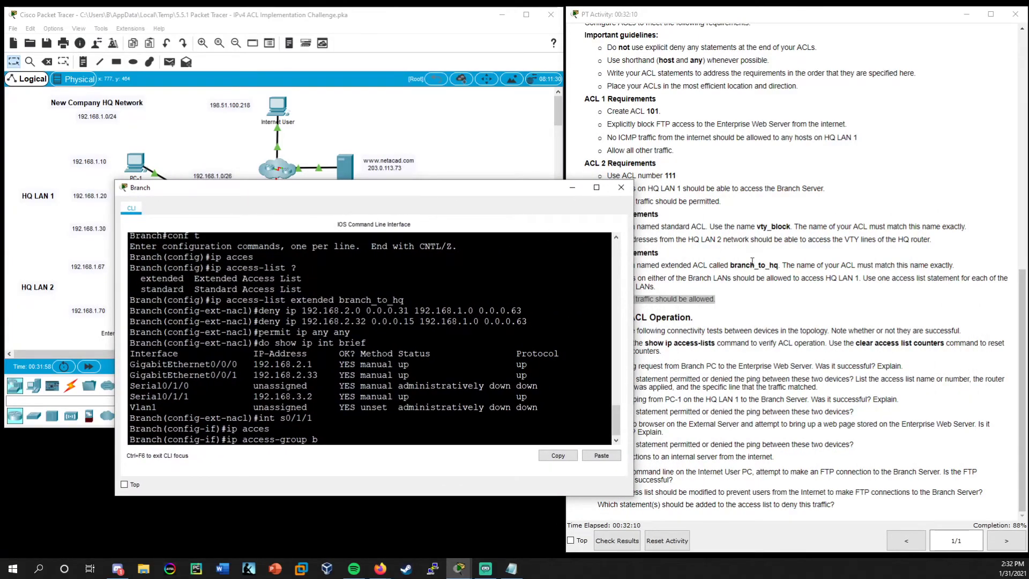
text(ranch_to_hq ?)
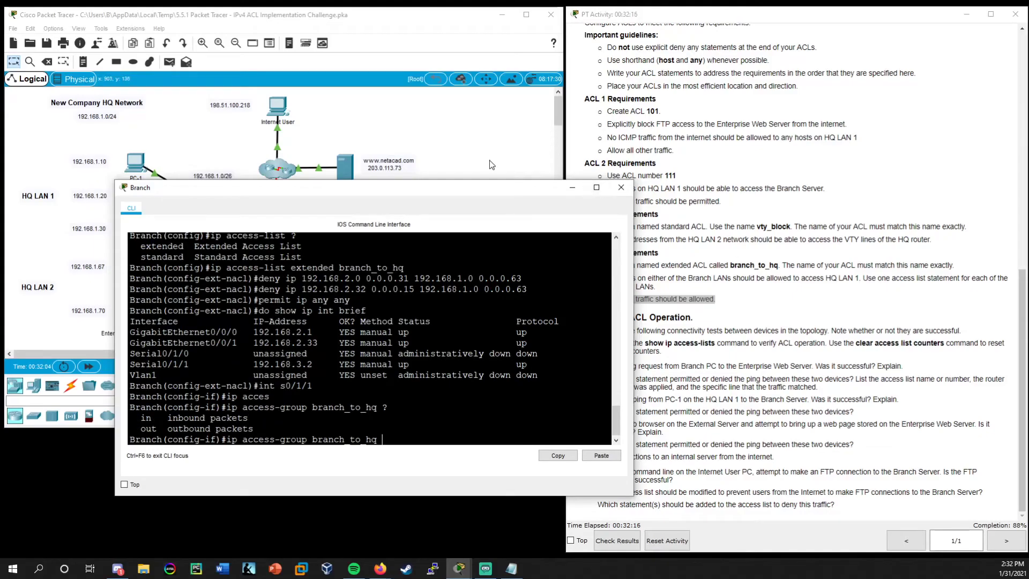
drag(491, 192, 837, 175)
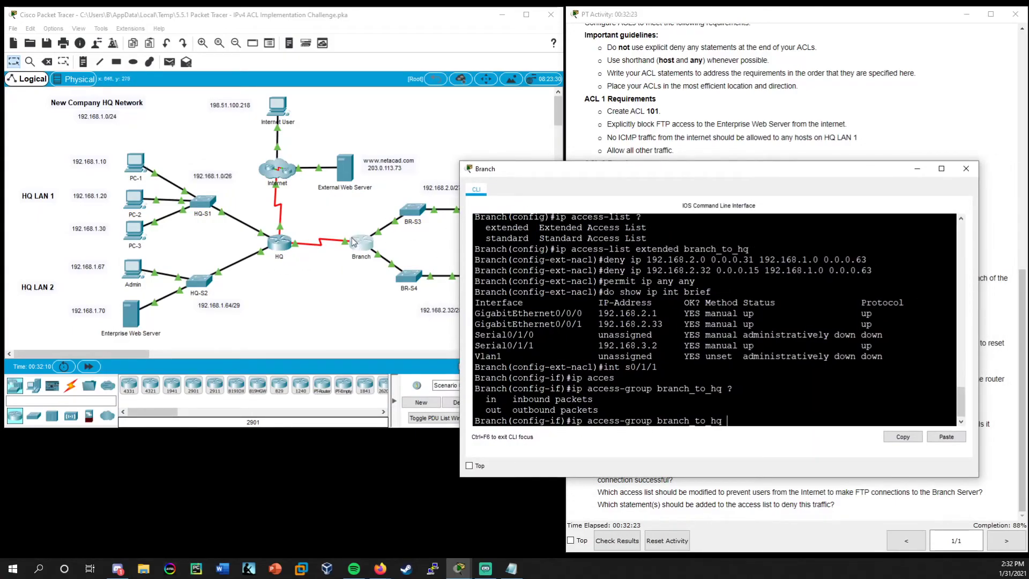
drag(586, 170, 524, 165)
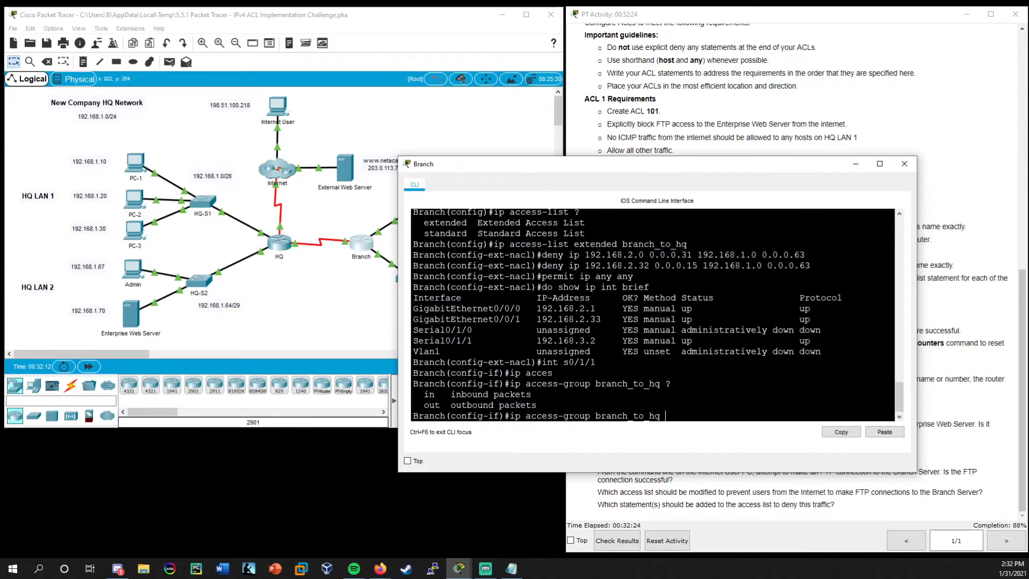
text(out)
key(Return)
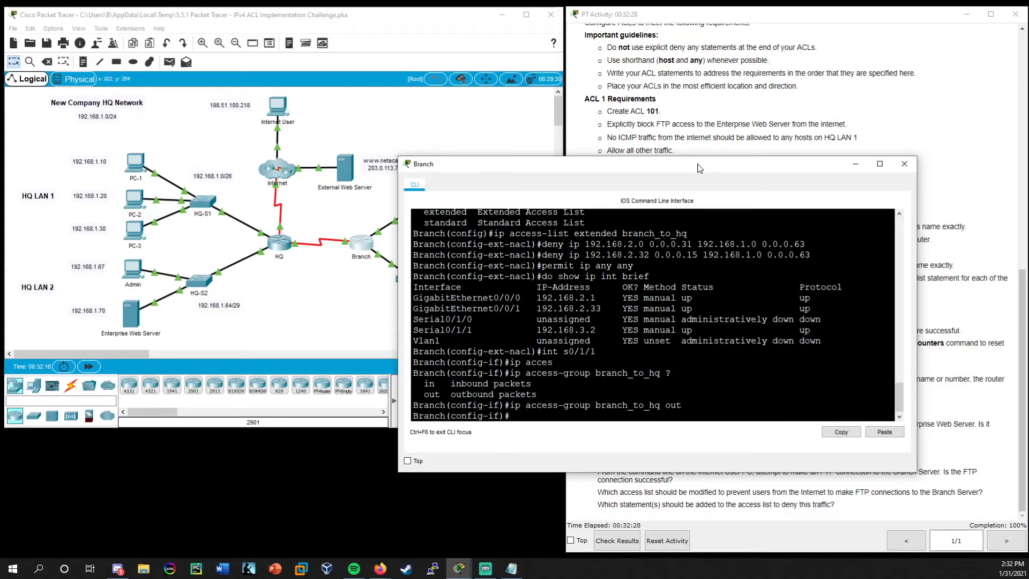
Step: Uncover the activity instructions, review the requirements for ACL 1 to ACL 4, and minimize the Branch window
drag(700, 164, 429, 177)
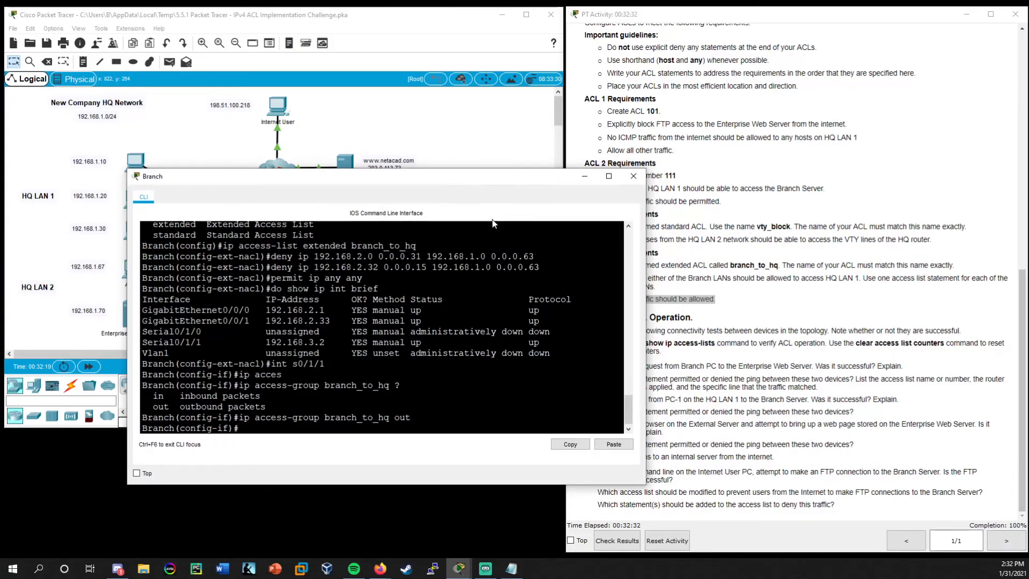
drag(489, 179, 441, 225)
click(747, 295)
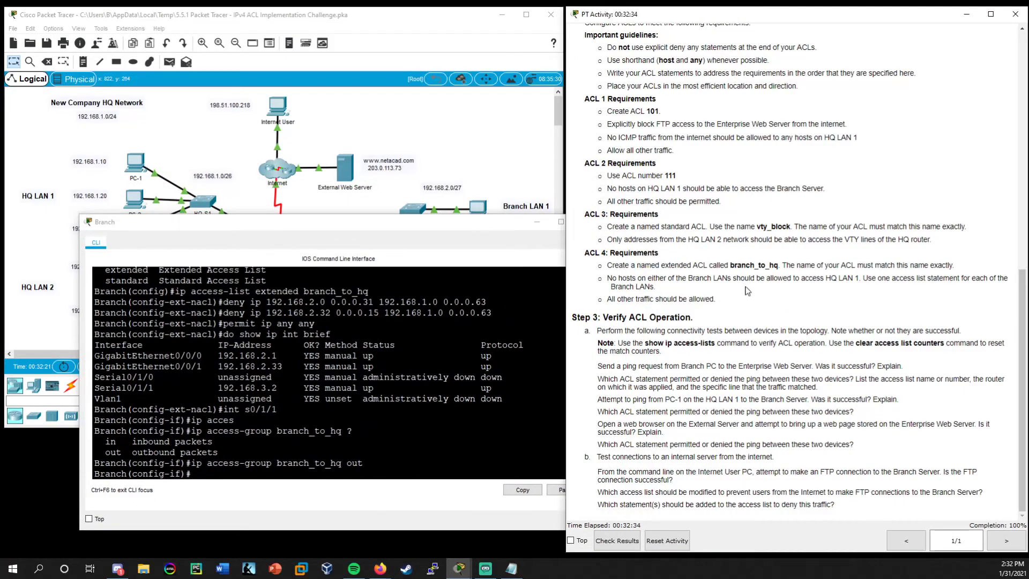
drag(735, 301, 574, 68)
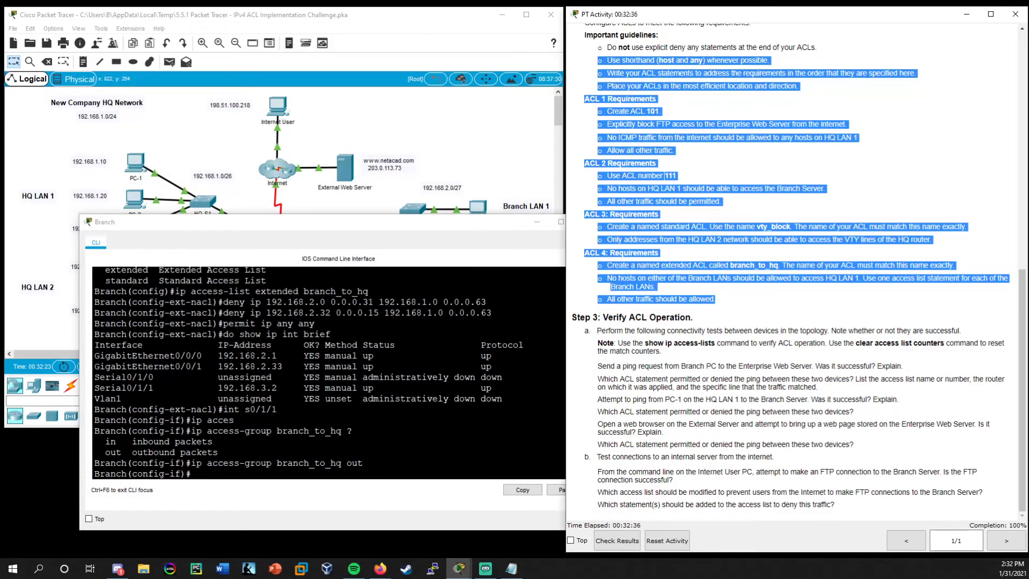
click(537, 221)
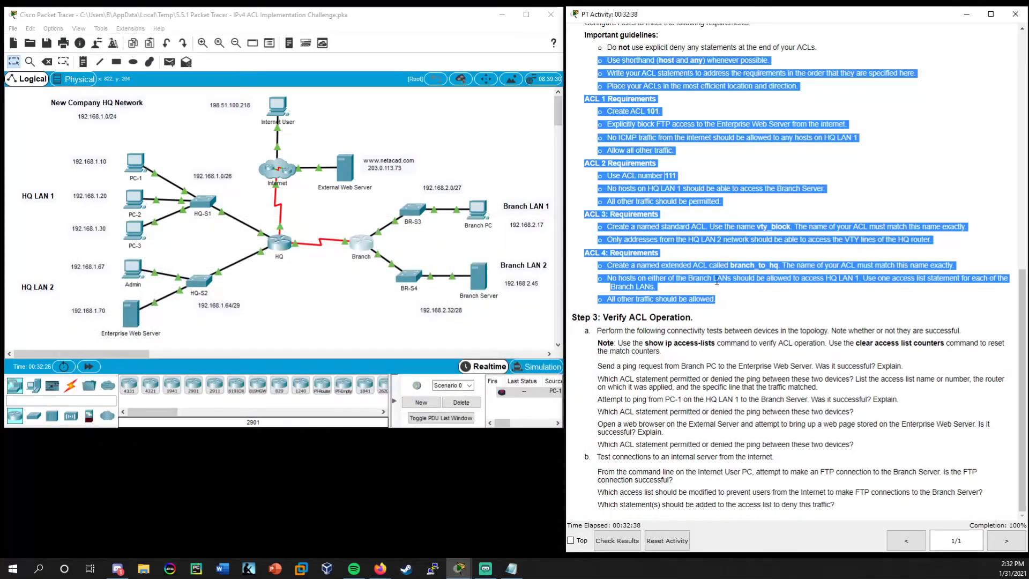
Step: Review the Step 1 connectivity instructions together with the objectives and the device addressing table
scroll(718, 283, up, 6)
click(735, 248)
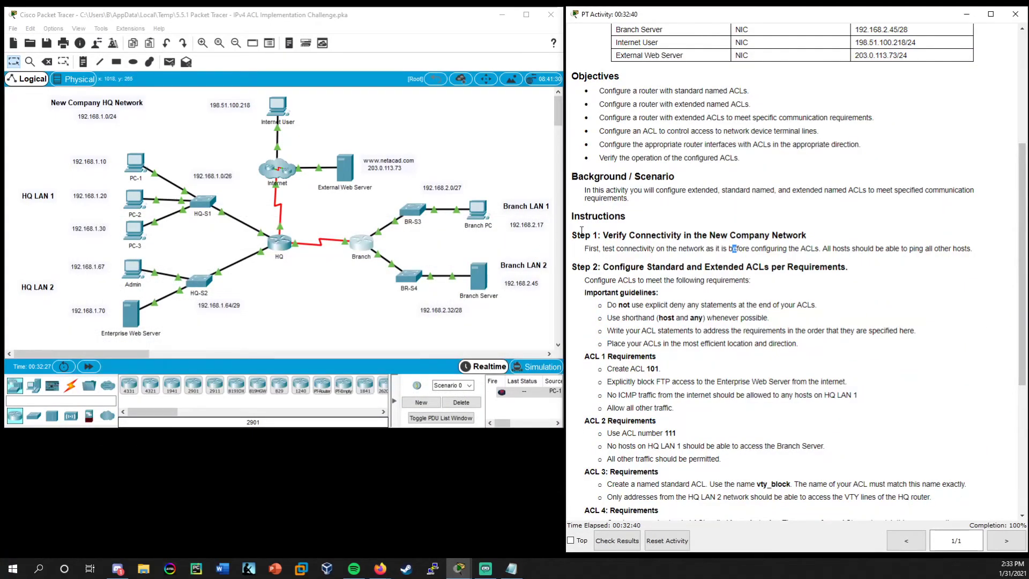
drag(573, 235, 961, 248)
click(948, 249)
scroll(355, 244, down, 3)
scroll(793, 318, up, 2)
scroll(793, 318, up, 1)
scroll(393, 324, up, 3)
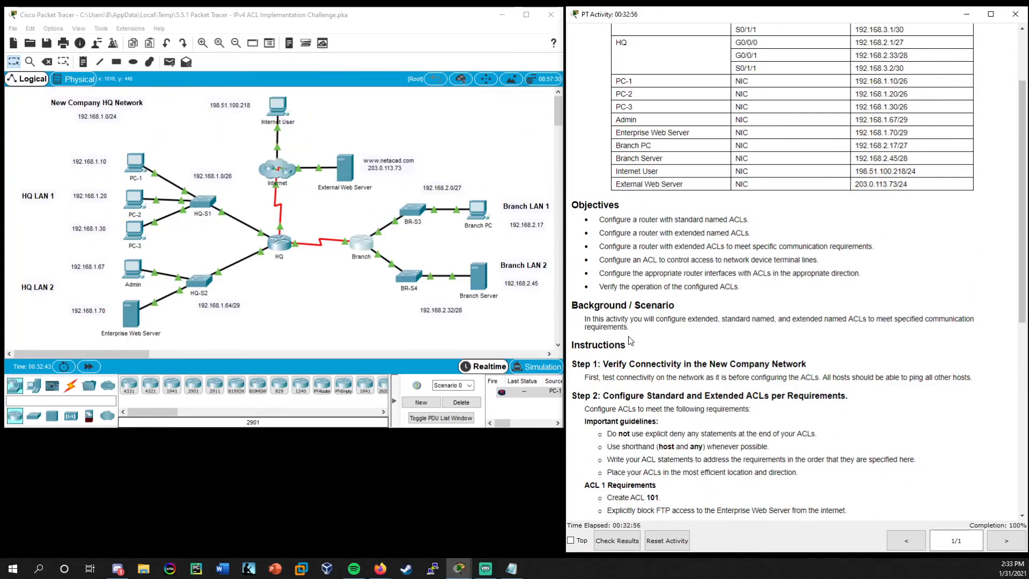
Step: Return to the Step 3 Verify ACL Operation section and read its connectivity tests and questions
click(437, 316)
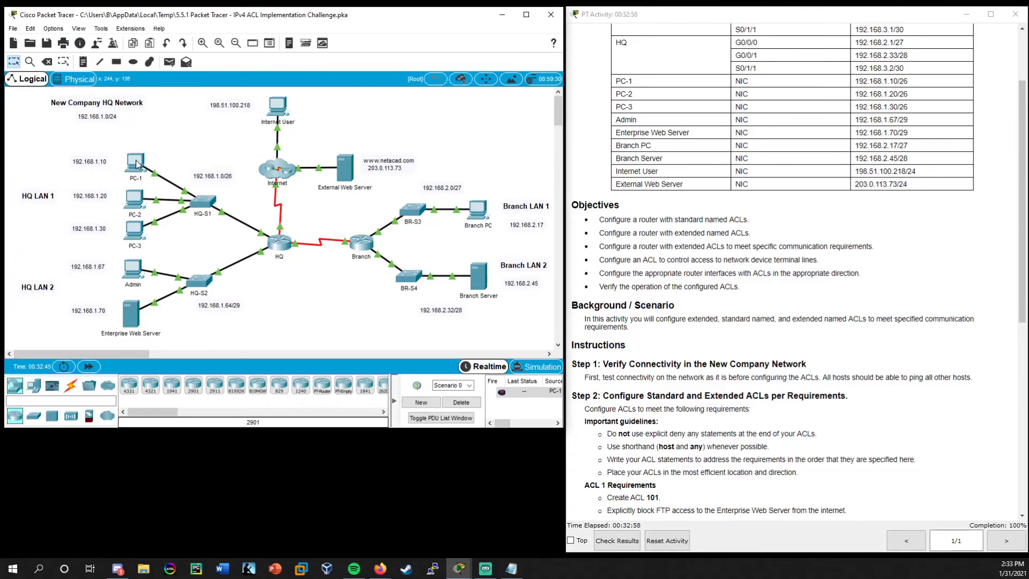
scroll(647, 365, down, 9)
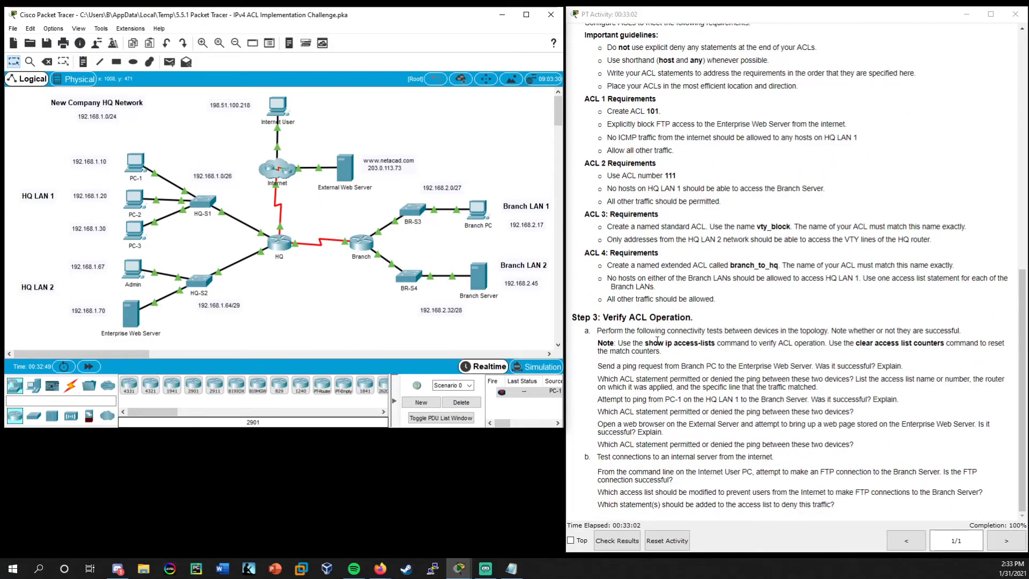
drag(571, 321, 691, 320)
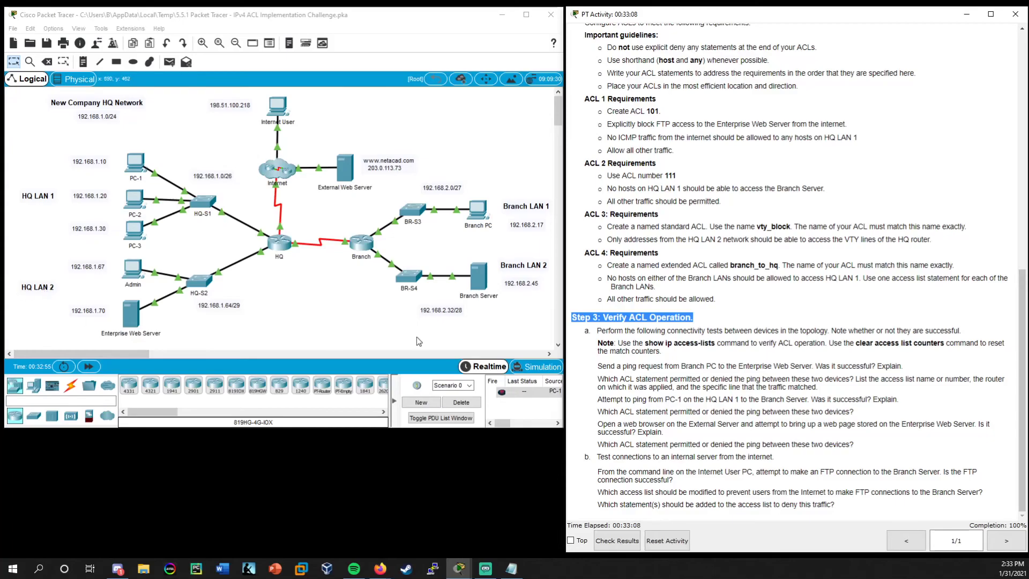
click(791, 334)
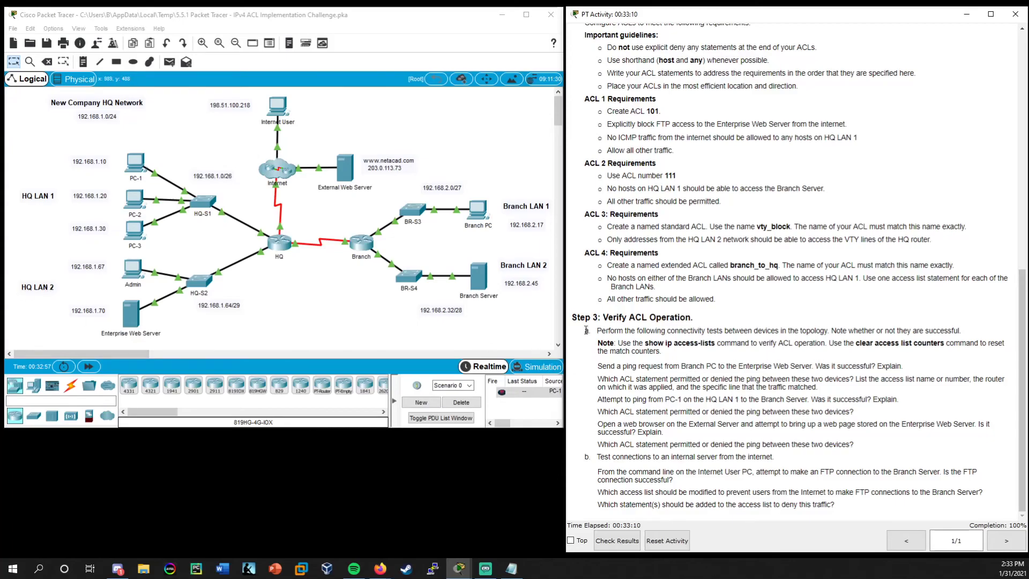
drag(572, 317, 834, 504)
click(801, 473)
Step: Open the Command Prompt on PC-1 and ping the Branch Server at 192.168.2.45
click(136, 162)
drag(454, 128, 269, 223)
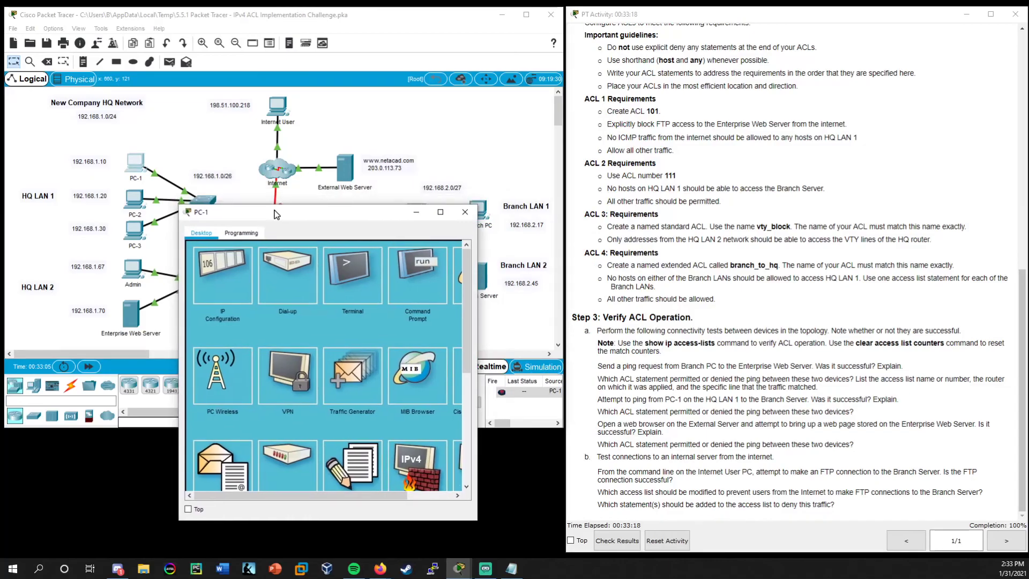
click(436, 294)
drag(350, 214, 282, 224)
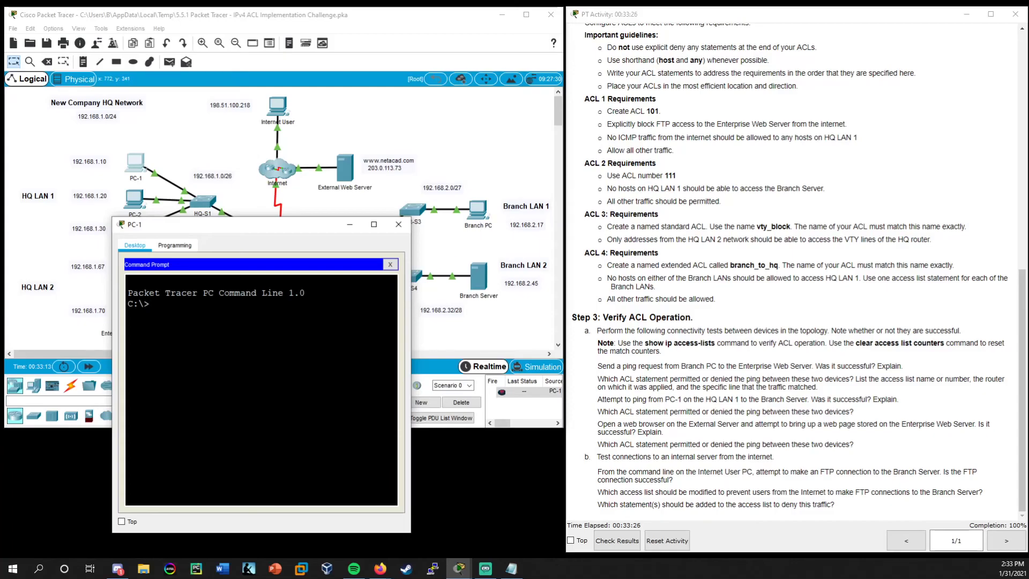
text(ping 192.168.2.45)
key(Return)
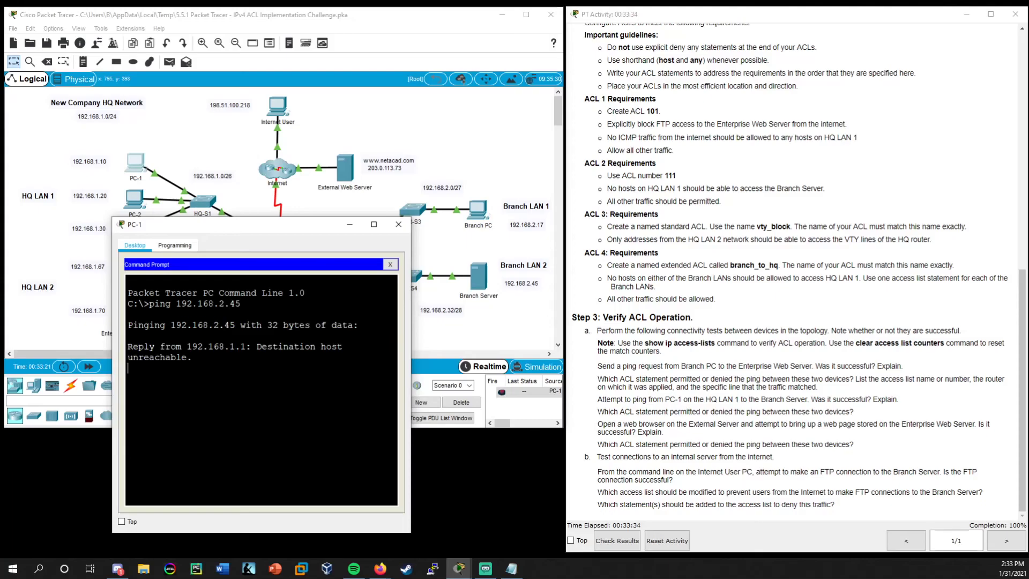
Step: Widen the PC-1 window, examine the ping replies alongside the topology, and close PC-1
drag(411, 372, 519, 372)
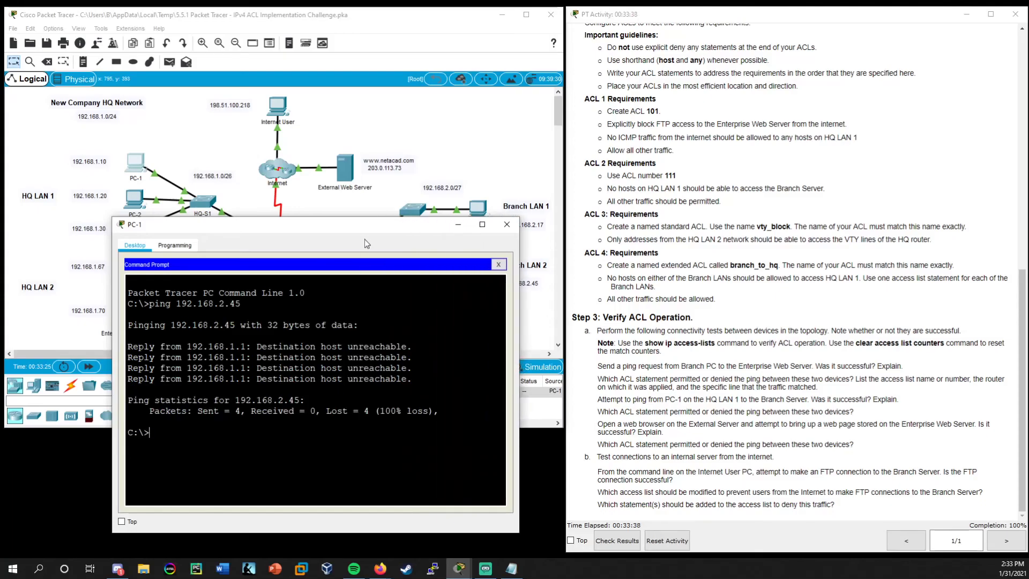
drag(360, 229, 327, 249)
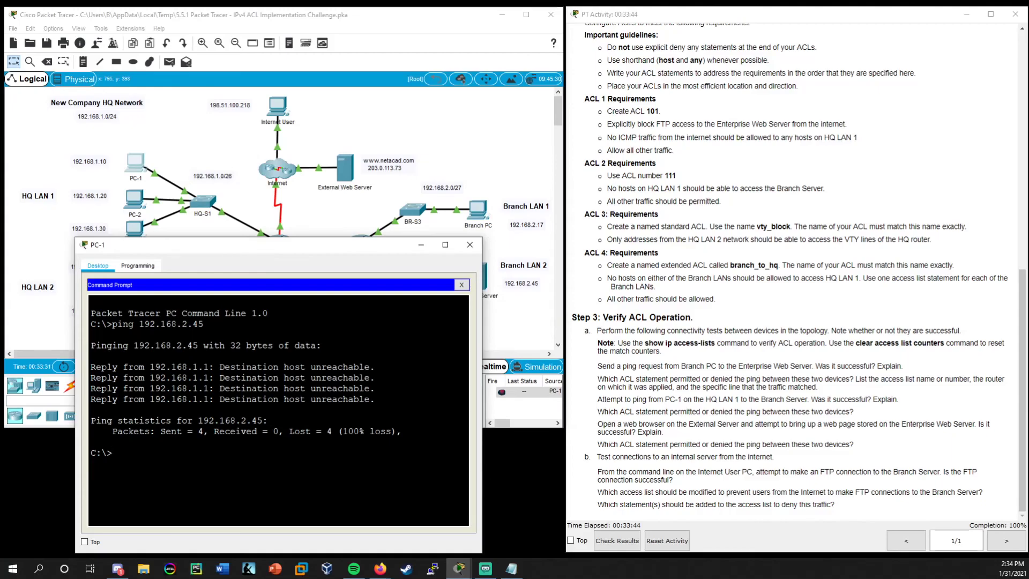
drag(338, 243, 355, 273)
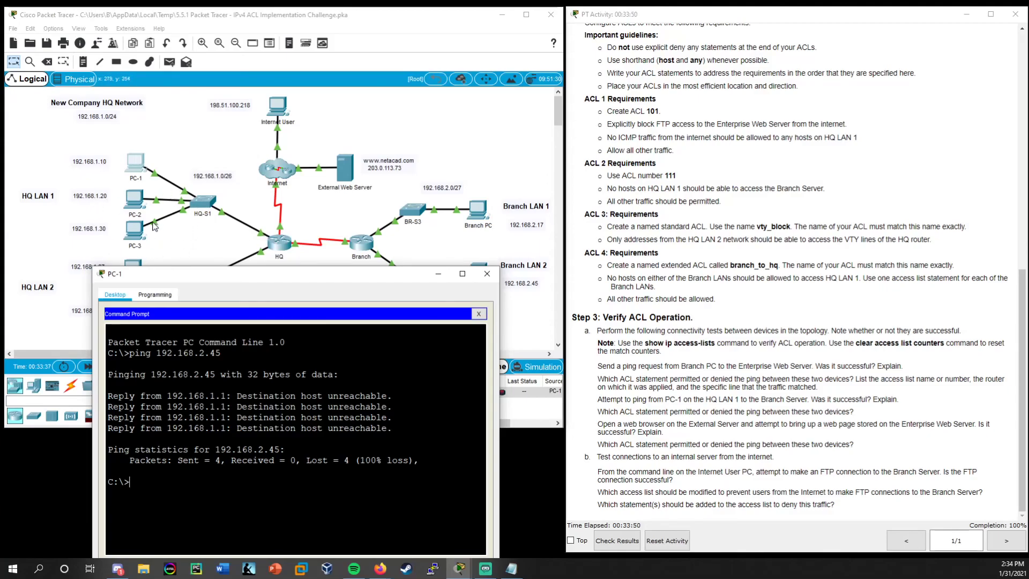
drag(418, 275, 378, 232)
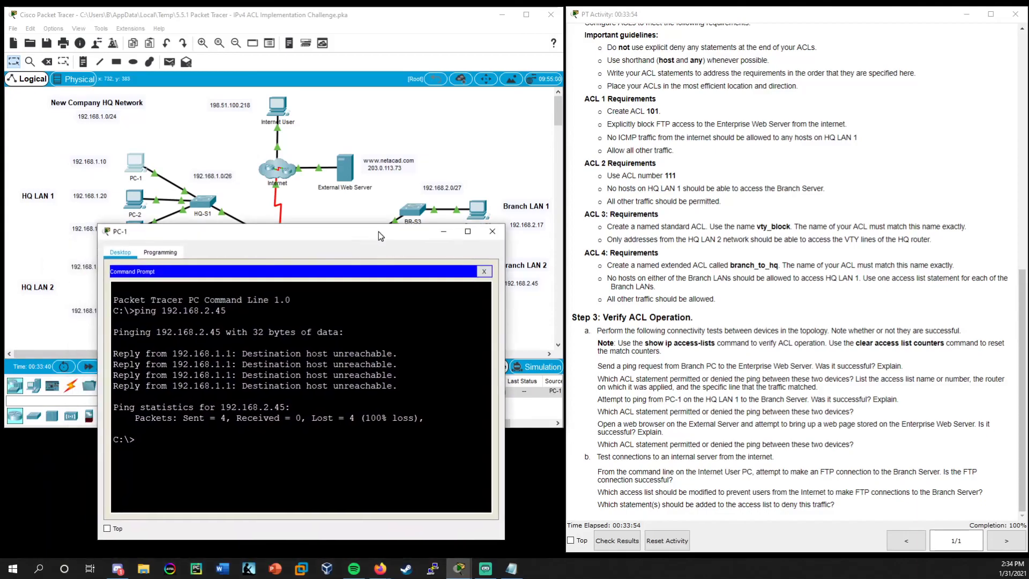
click(486, 232)
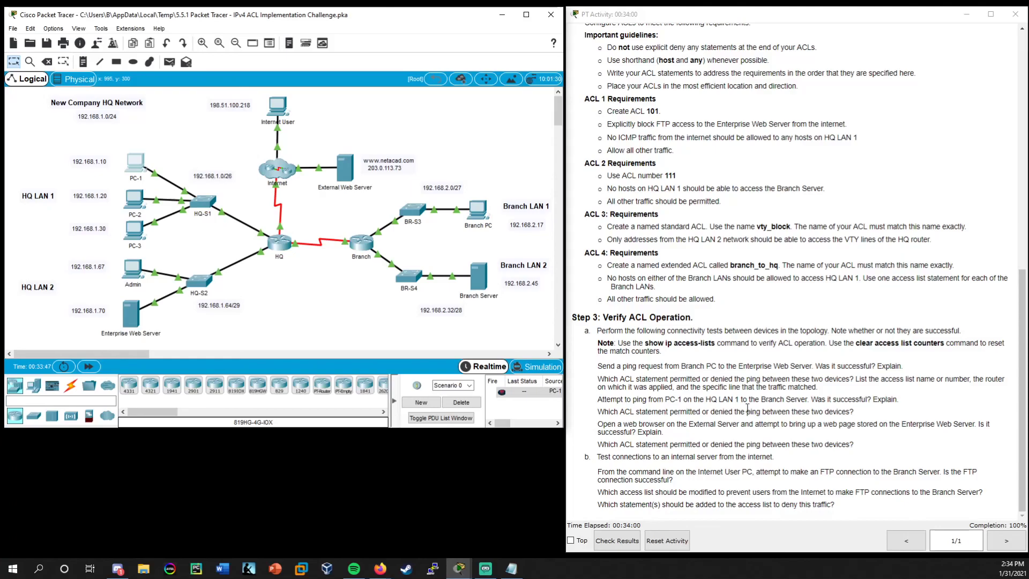
Step: Go over the remaining Step 3 verification questions, from the External Server web test to the Internet User FTP test
click(649, 422)
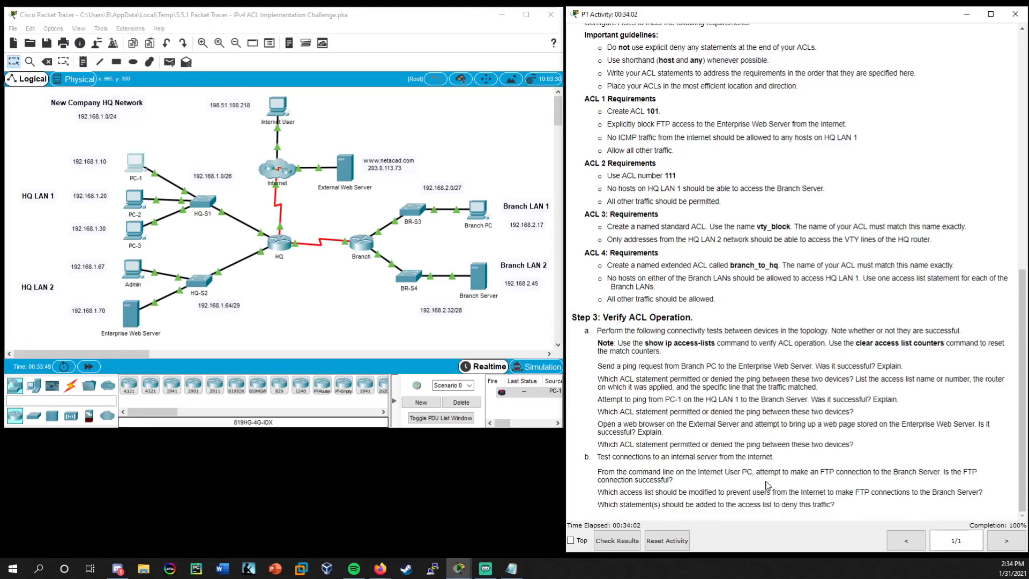
drag(850, 508, 580, 321)
click(624, 354)
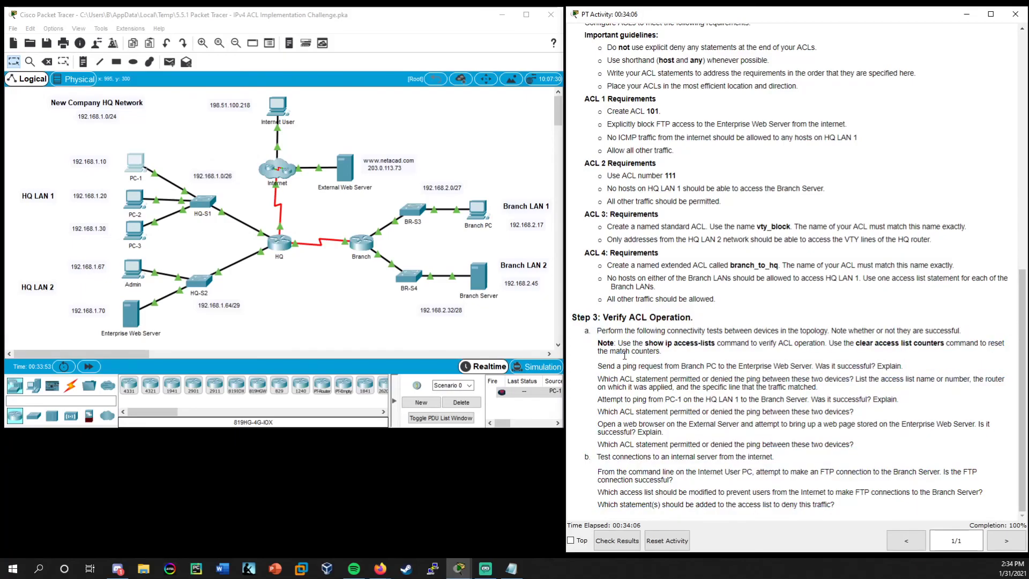